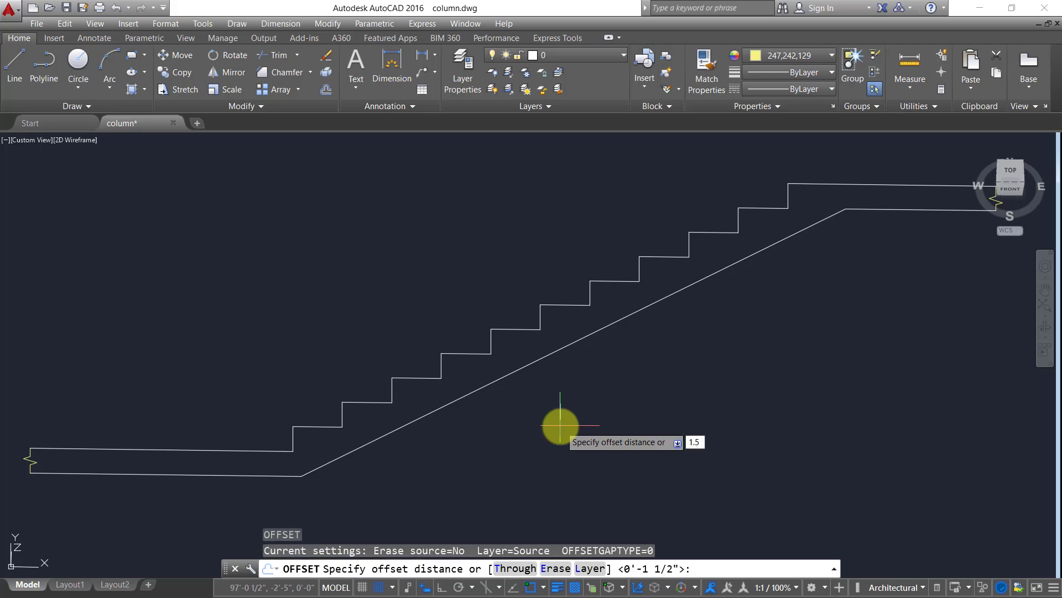
Offset the underside lines of the lower landing, the sloped stair slab and the upper landing 1.5" inward
{"action": "type", "text": "1.5"}
{"action": "key", "text": "Return"}
{"action": "left_click", "coordinate": [226, 473]}
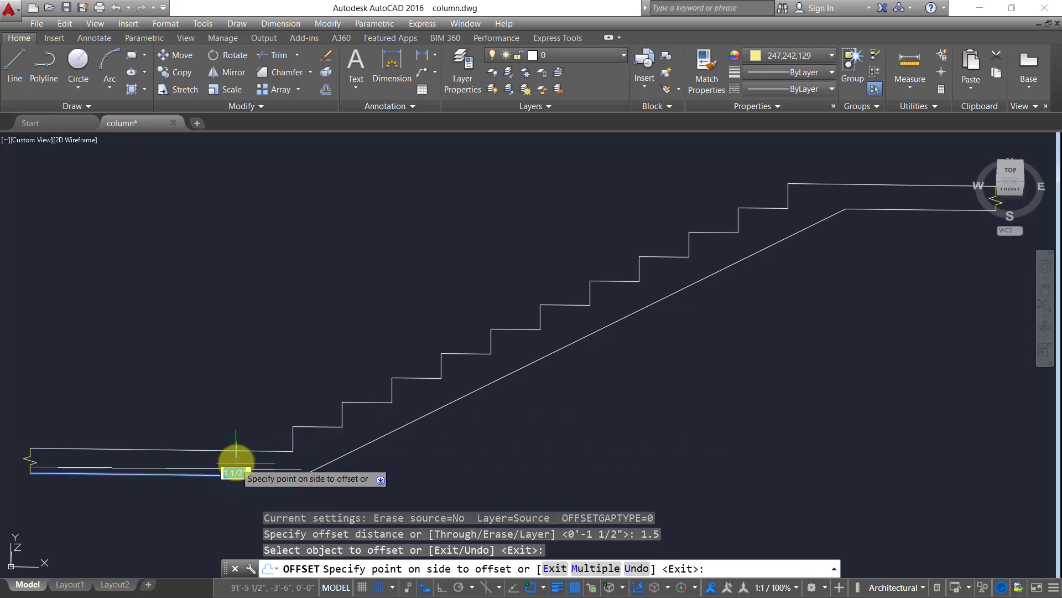
{"action": "left_click", "coordinate": [243, 463]}
{"action": "left_click", "coordinate": [349, 449]}
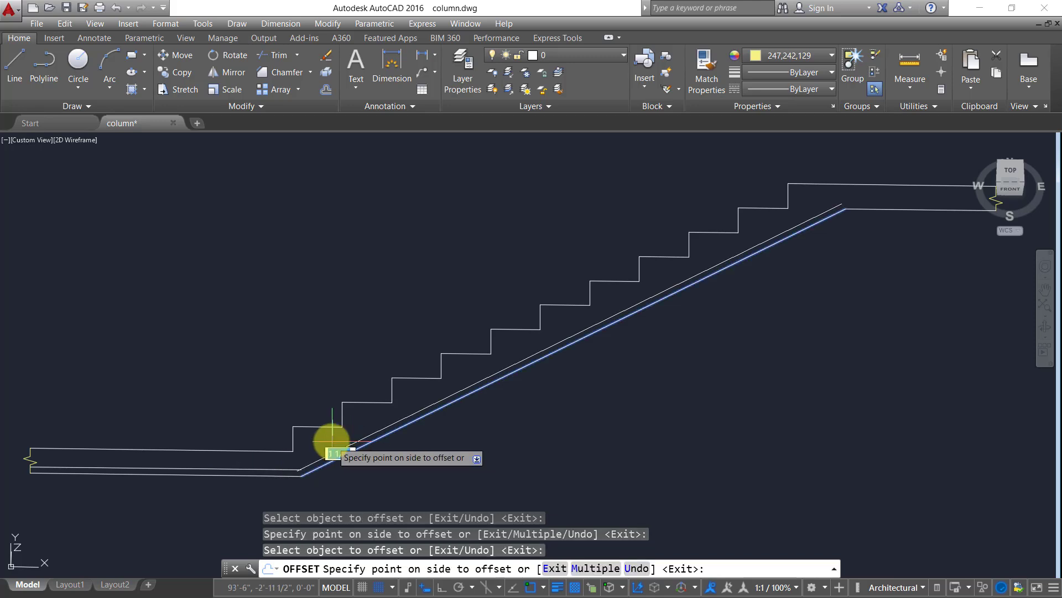
{"action": "left_click", "coordinate": [332, 440]}
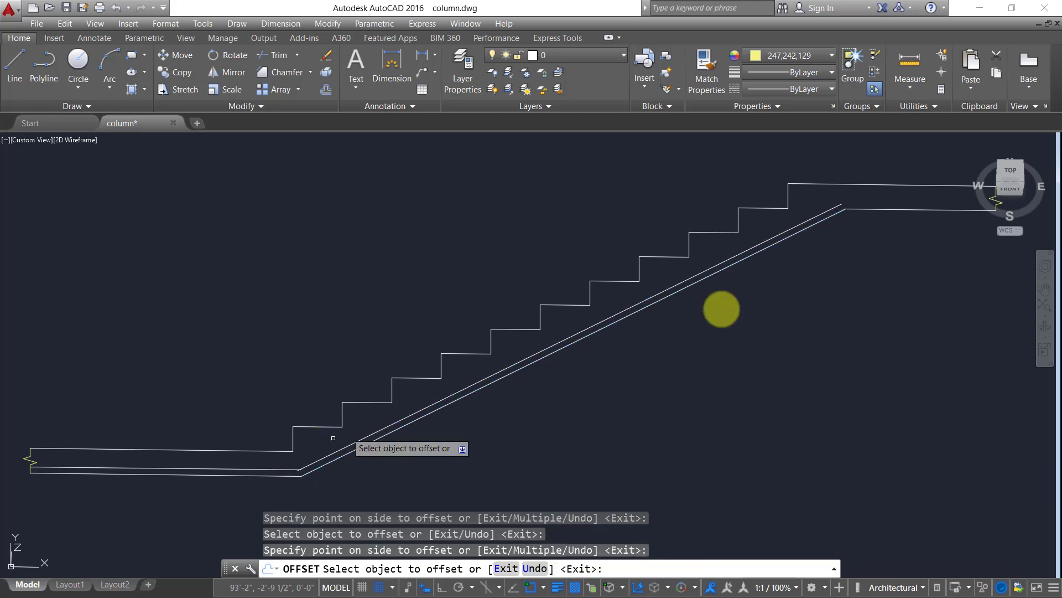
{"action": "left_click", "coordinate": [877, 209]}
{"action": "left_click", "coordinate": [873, 190]}
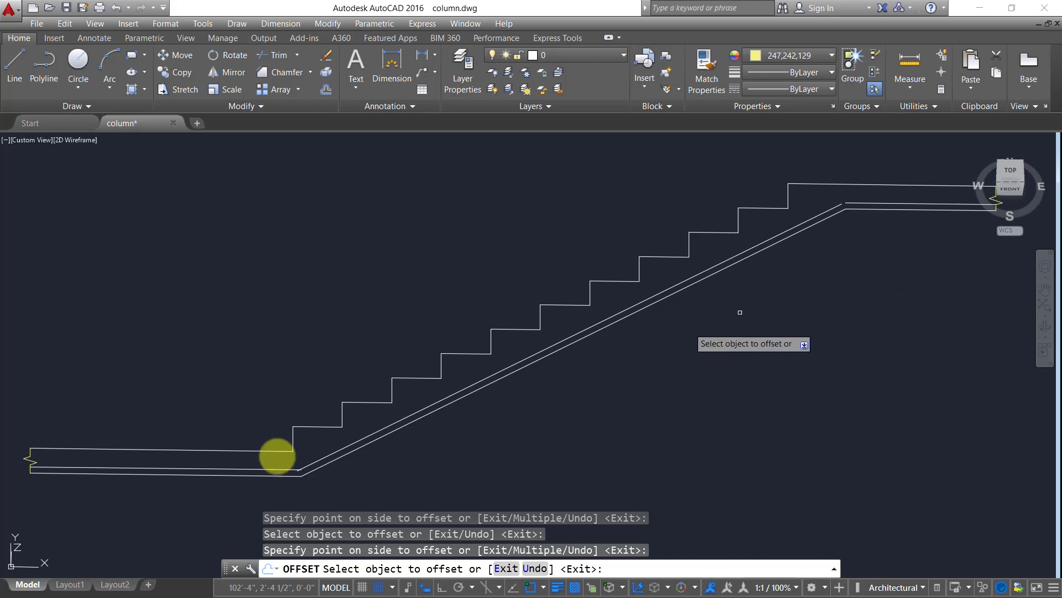
Offset the top lines of the lower and upper landings 1.5" into the slab
{"action": "left_click", "coordinate": [242, 451]}
{"action": "left_click", "coordinate": [231, 490]}
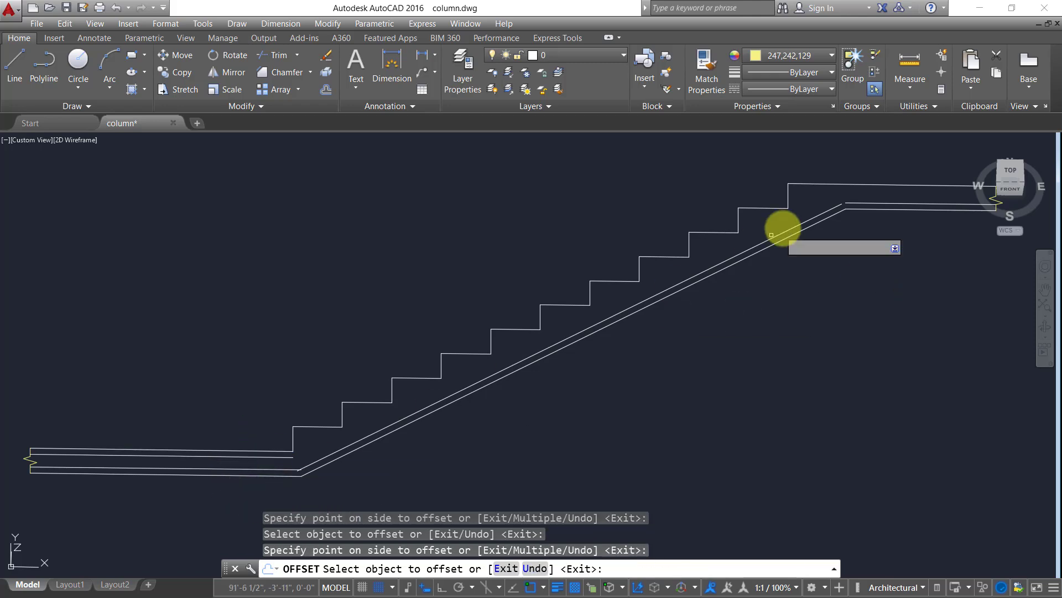
{"action": "left_click", "coordinate": [826, 185]}
{"action": "left_click", "coordinate": [839, 241]}
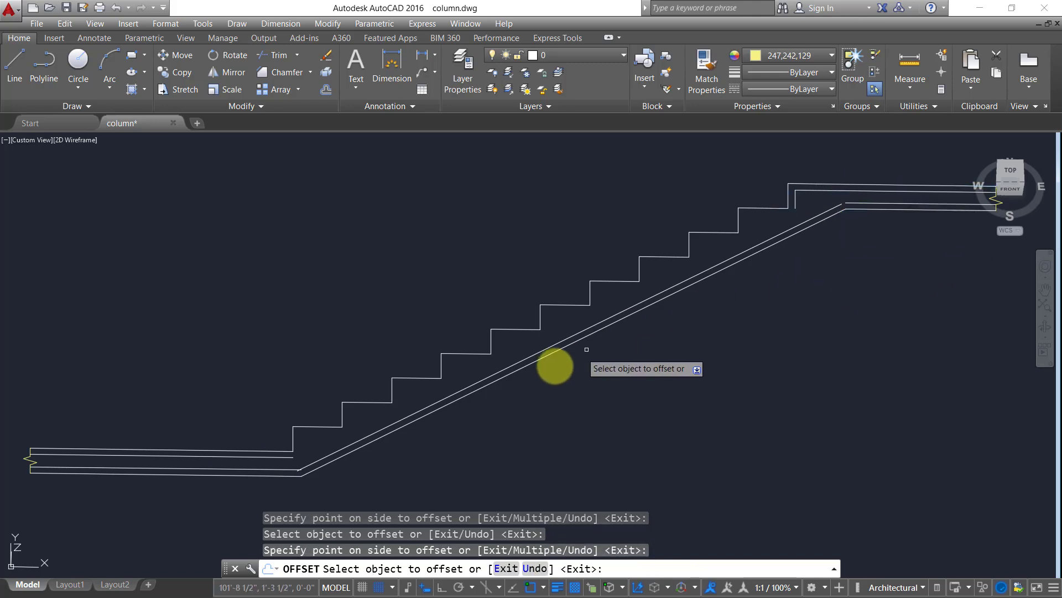
{"action": "key", "text": "Return"}
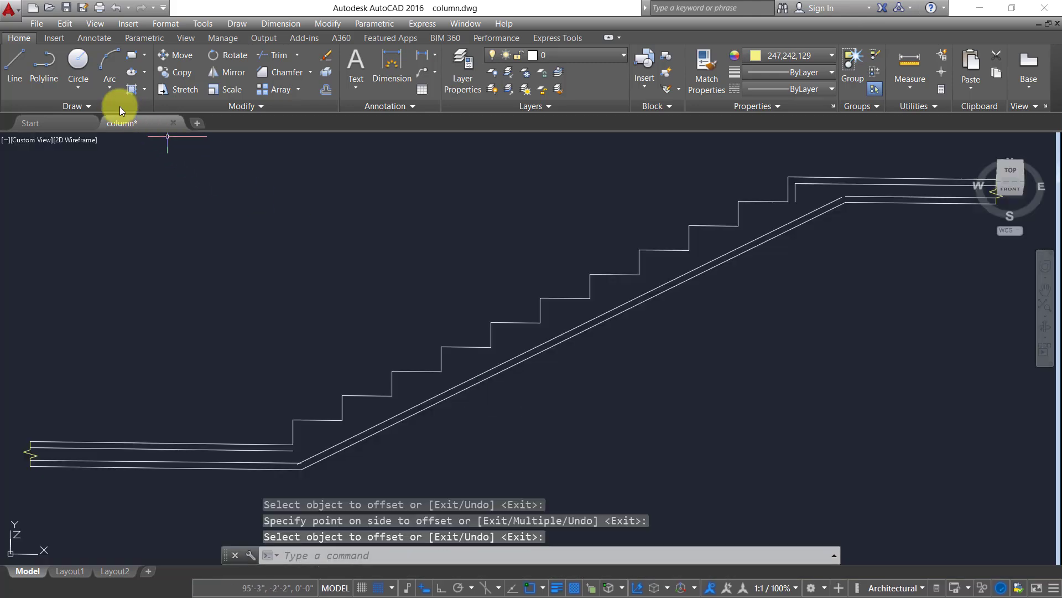
Draw a sloped line from the base of the lowest riser to the inner corner three steps up
{"action": "left_click", "coordinate": [12, 62]}
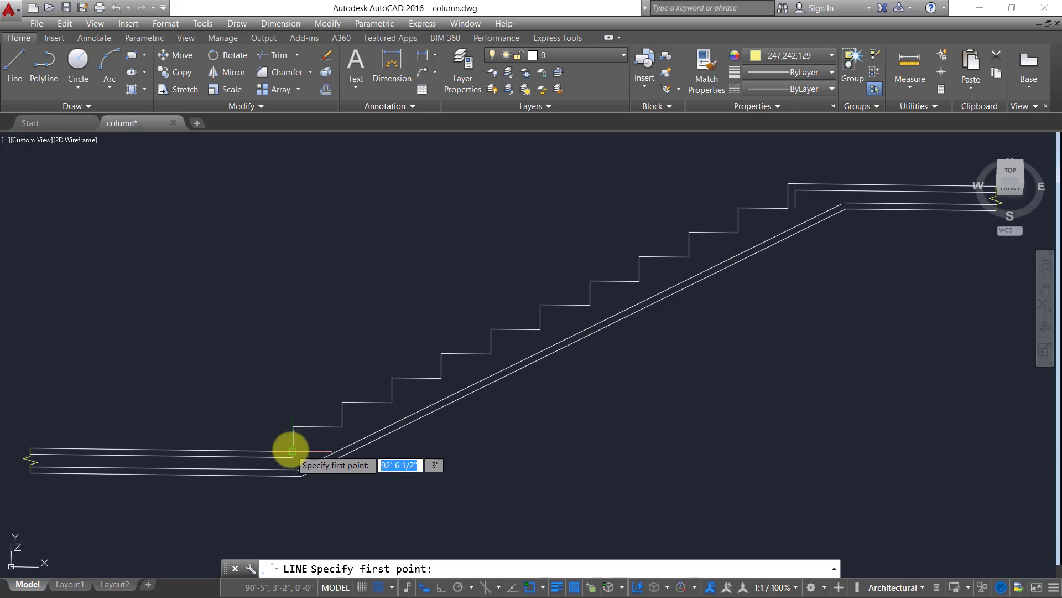
{"action": "left_click", "coordinate": [293, 451]}
{"action": "left_click", "coordinate": [441, 378]}
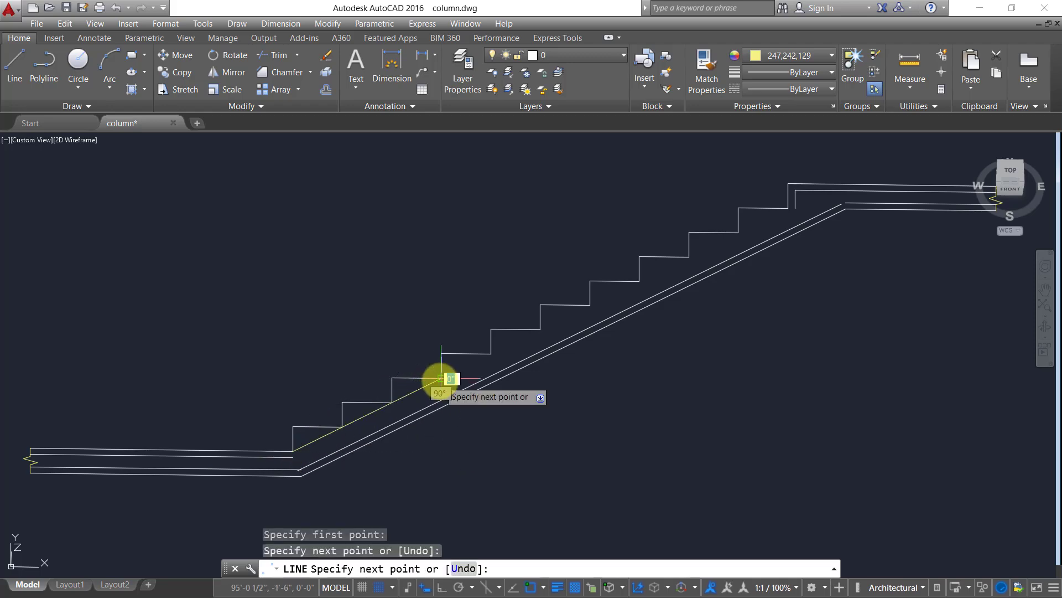
{"action": "key", "text": "Return"}
{"action": "key", "text": "Return"}
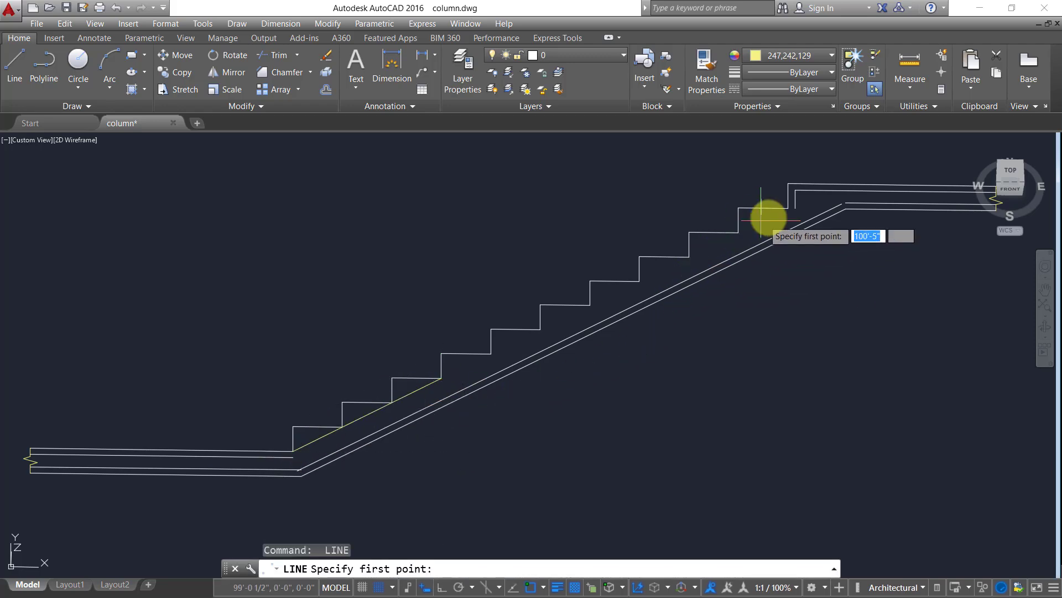
Draw a sloped line from the base of the topmost riser to the inner corner three steps down
{"action": "left_click", "coordinate": [788, 208]}
{"action": "left_click", "coordinate": [639, 280]}
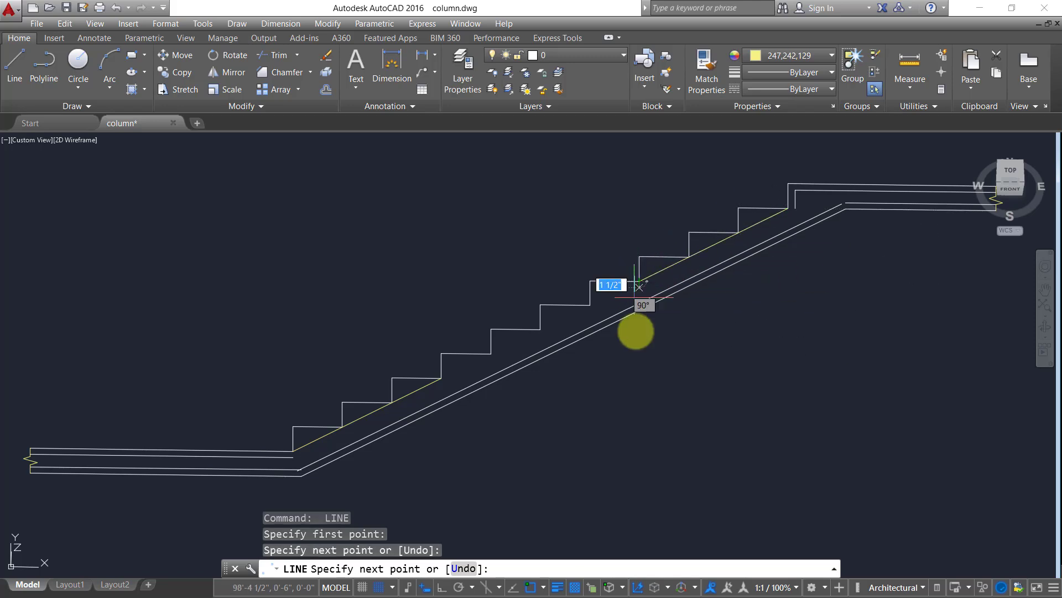
{"action": "right_click", "coordinate": [655, 348]}
{"action": "left_click", "coordinate": [663, 355]}
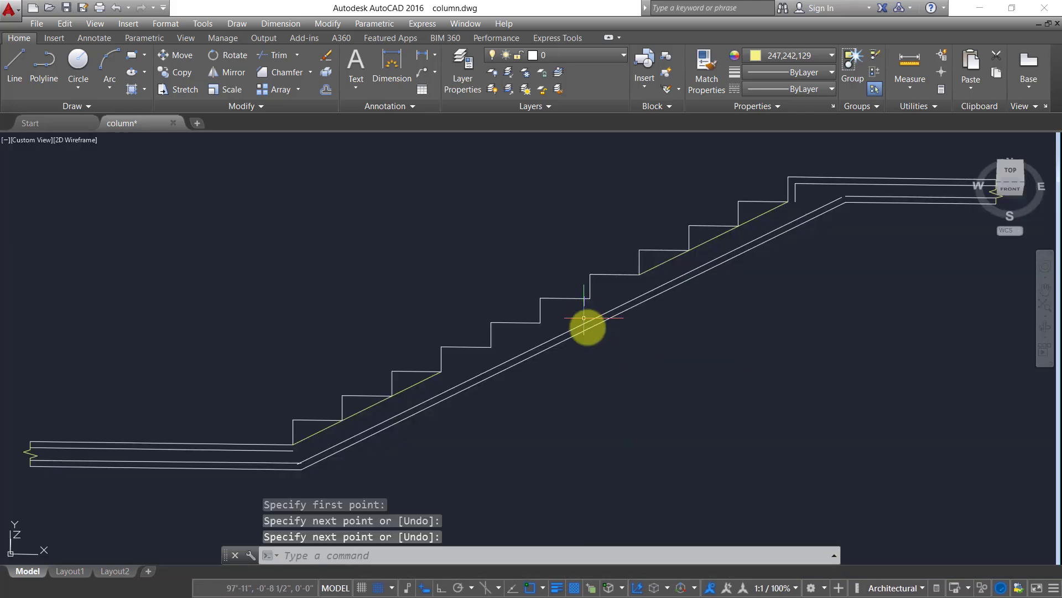
Offset both sloped step-corner lines 1.5" downward into the stair slab
{"action": "type", "text": "o"}
{"action": "key", "text": "Return"}
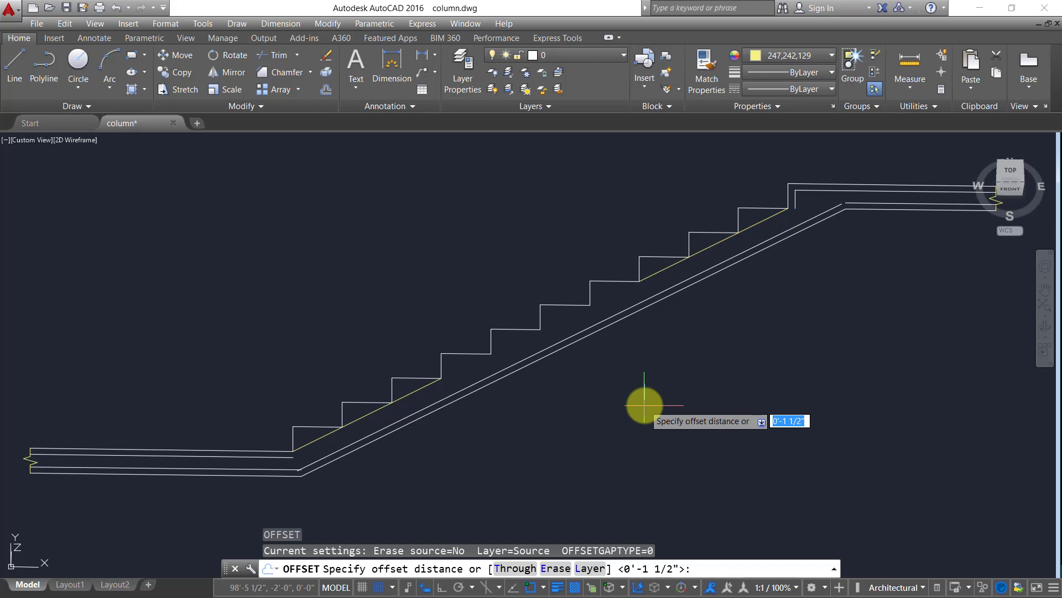
{"action": "key", "text": "Return"}
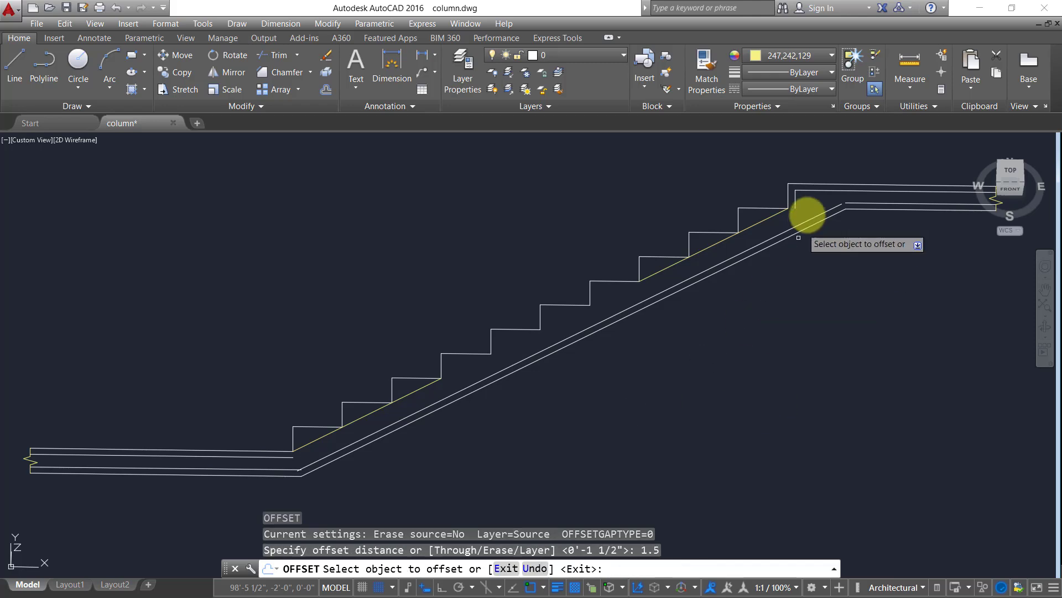
{"action": "left_click", "coordinate": [742, 230]}
{"action": "left_click", "coordinate": [783, 271]}
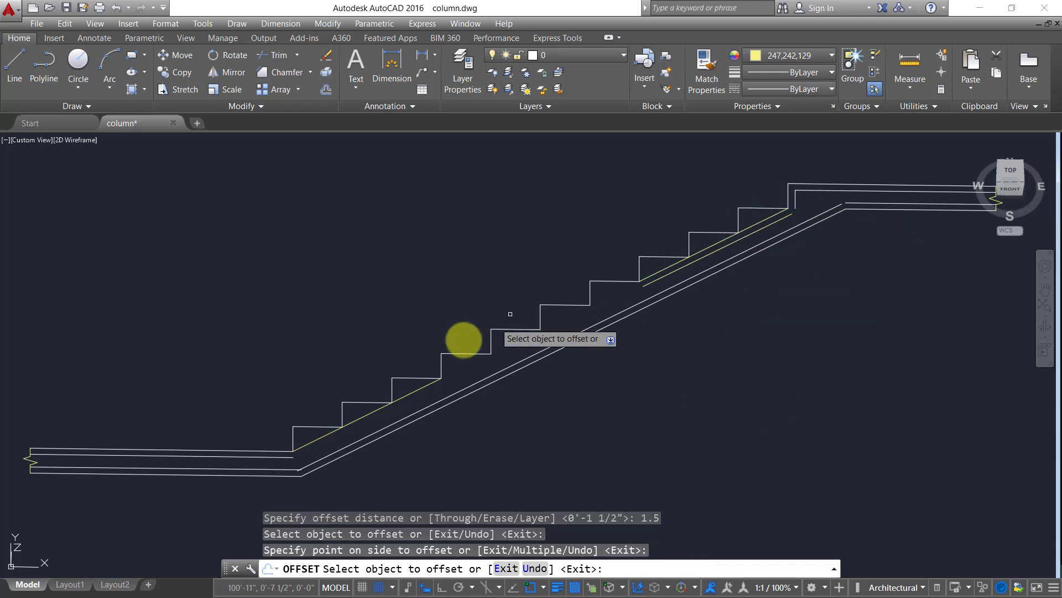
{"action": "left_click", "coordinate": [403, 397]}
{"action": "left_click", "coordinate": [463, 440]}
{"action": "right_click", "coordinate": [462, 439]}
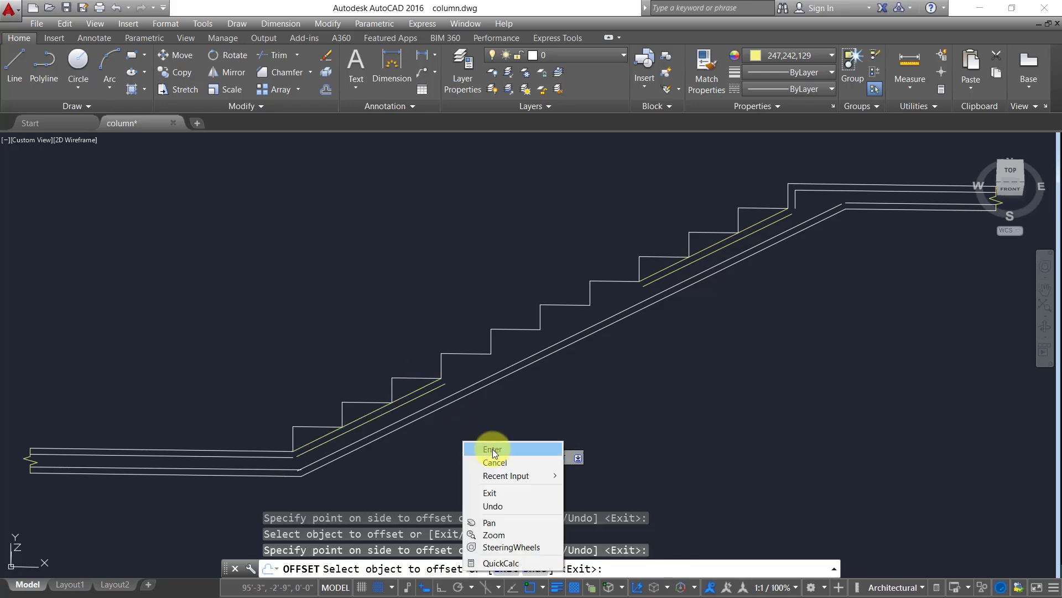
{"action": "left_click", "coordinate": [493, 447]}
Delete the two original sloped lines touching the step corners, keeping their offset copies
{"action": "left_click", "coordinate": [408, 392]}
{"action": "key", "text": "Escape"}
{"action": "left_click", "coordinate": [414, 394]}
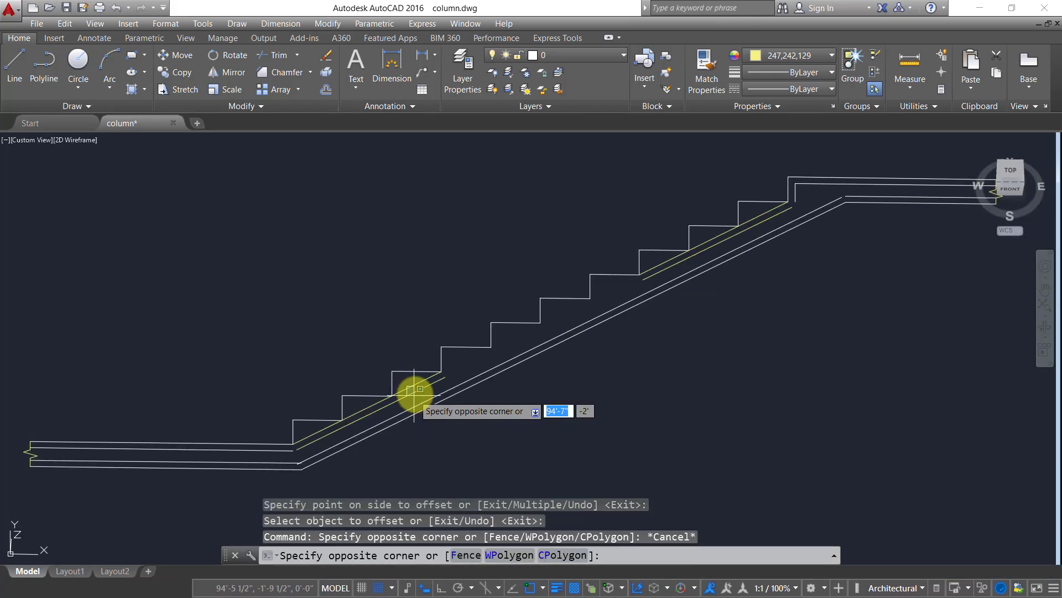
{"action": "left_click", "coordinate": [414, 386]}
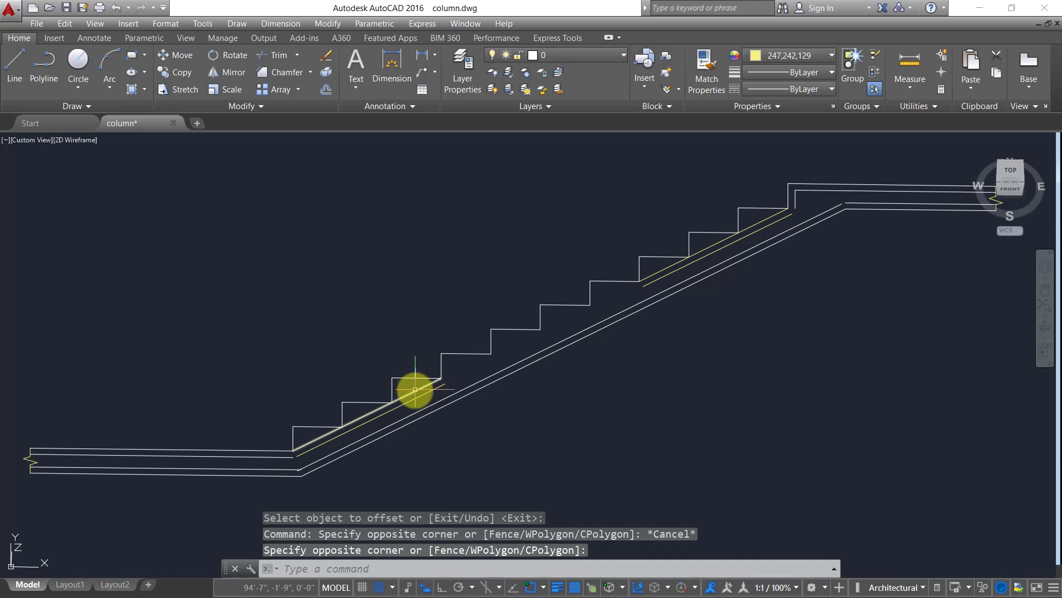
{"action": "left_click", "coordinate": [415, 388]}
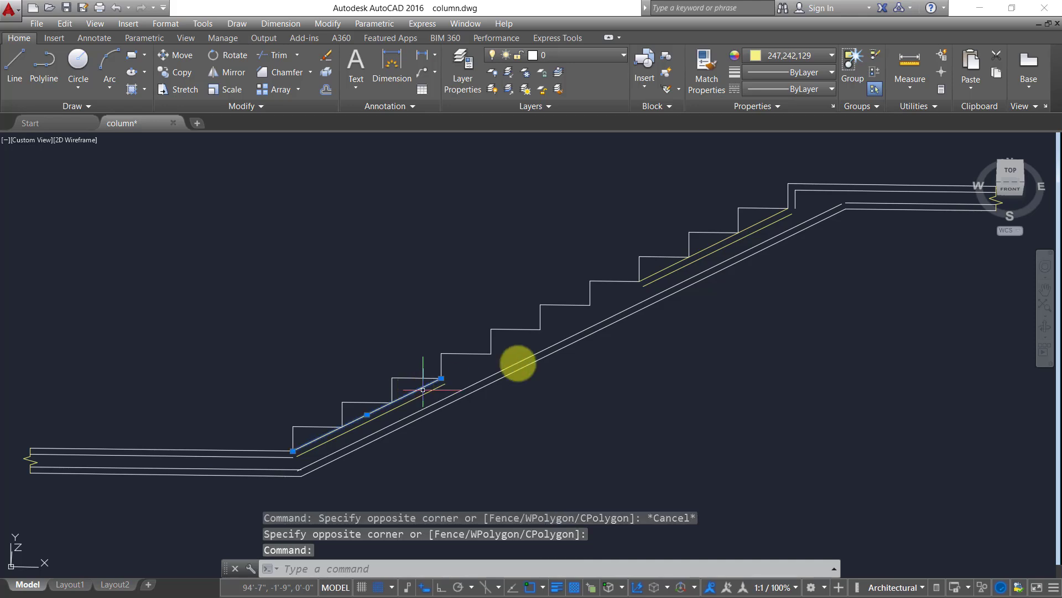
{"action": "left_click", "coordinate": [707, 246]}
{"action": "key", "text": "Delete"}
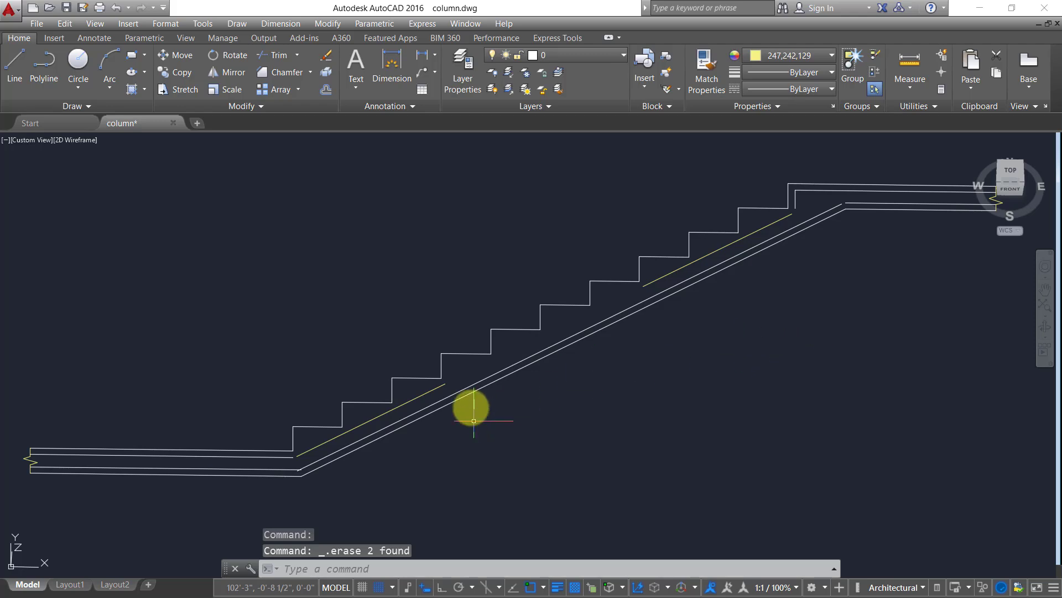
Join the sloped inner line to both landings' lower inner lines with zero-distance chamfers
{"action": "left_click", "coordinate": [277, 73]}
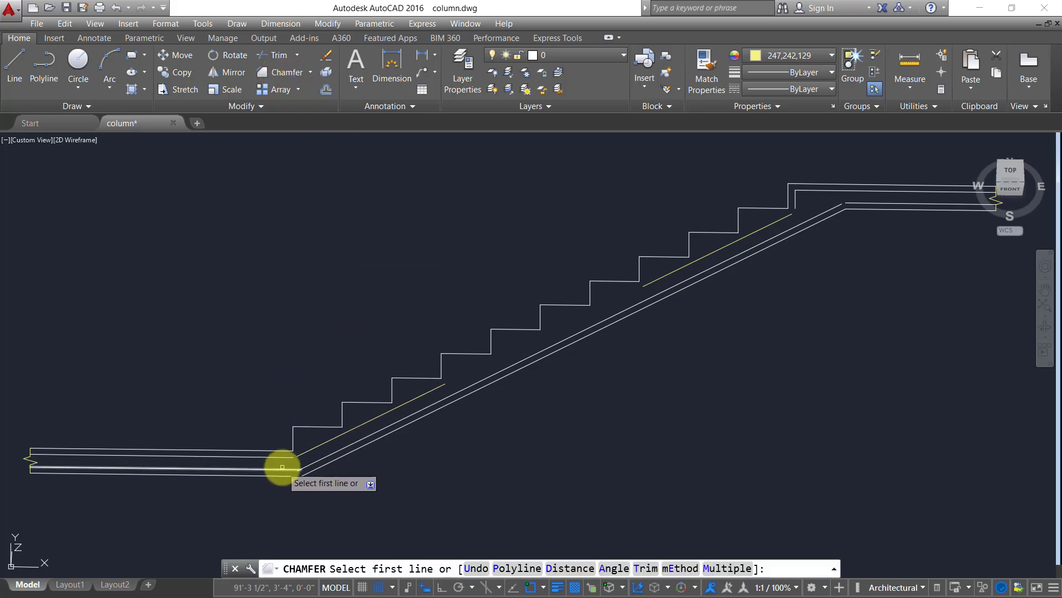
{"action": "left_click", "coordinate": [307, 458]}
{"action": "left_click", "coordinate": [287, 469]}
{"action": "left_click", "coordinate": [287, 469]}
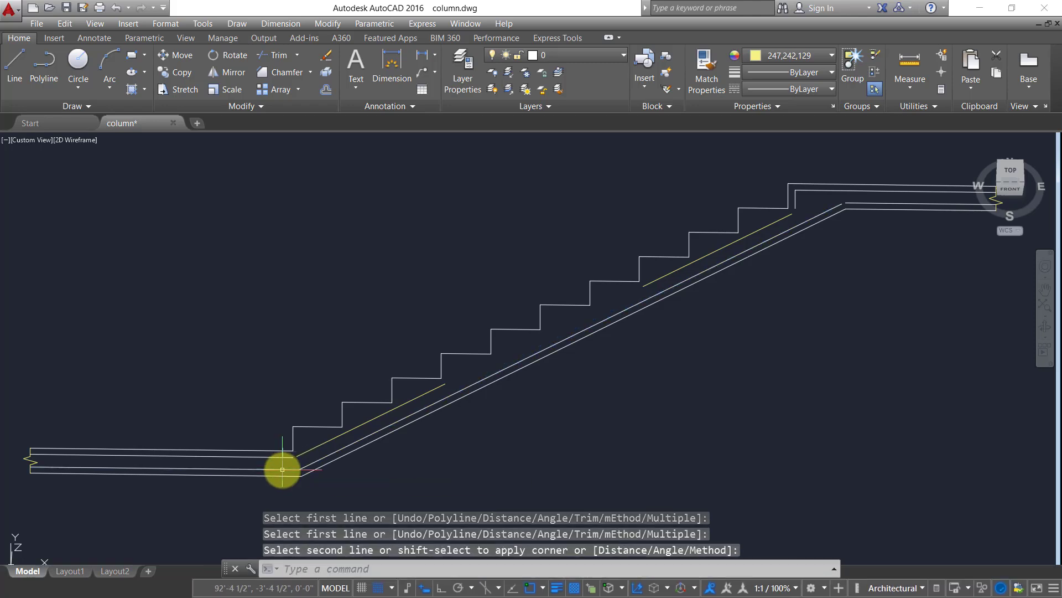
{"action": "key", "text": "Return"}
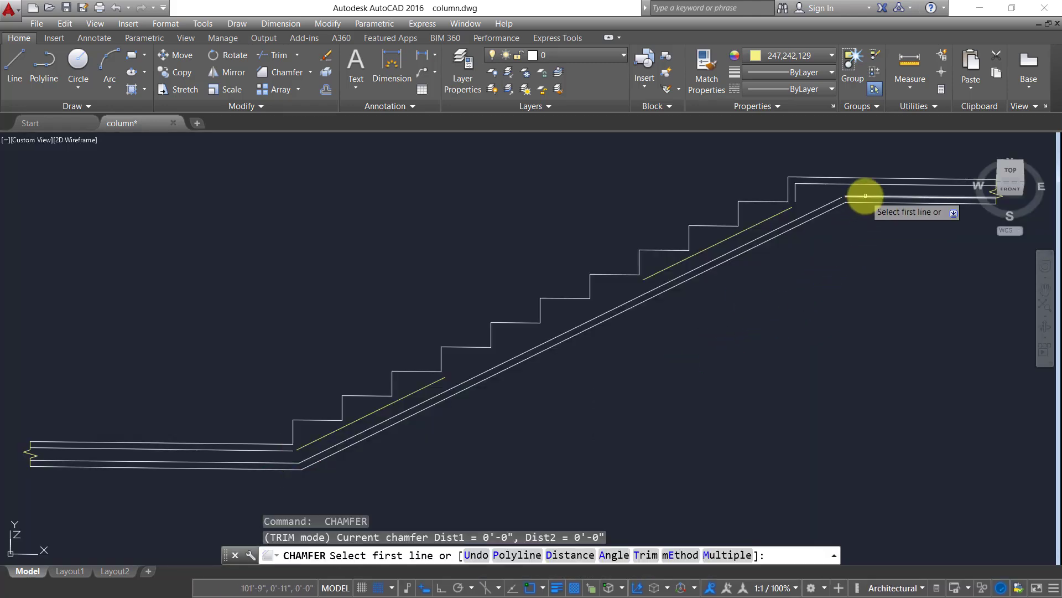
{"action": "left_click", "coordinate": [865, 195]}
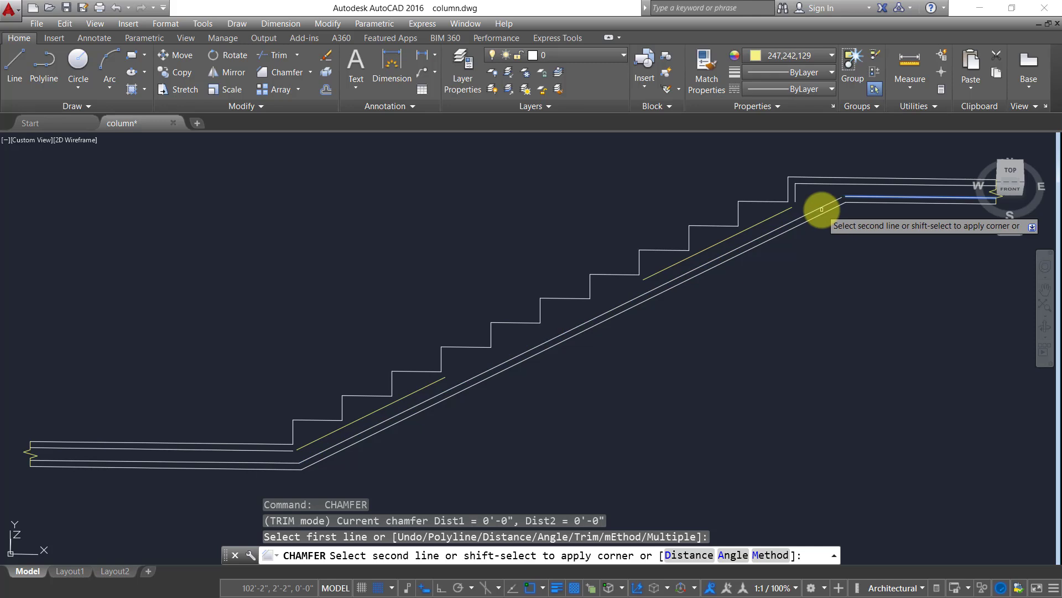
{"action": "left_click", "coordinate": [821, 208]}
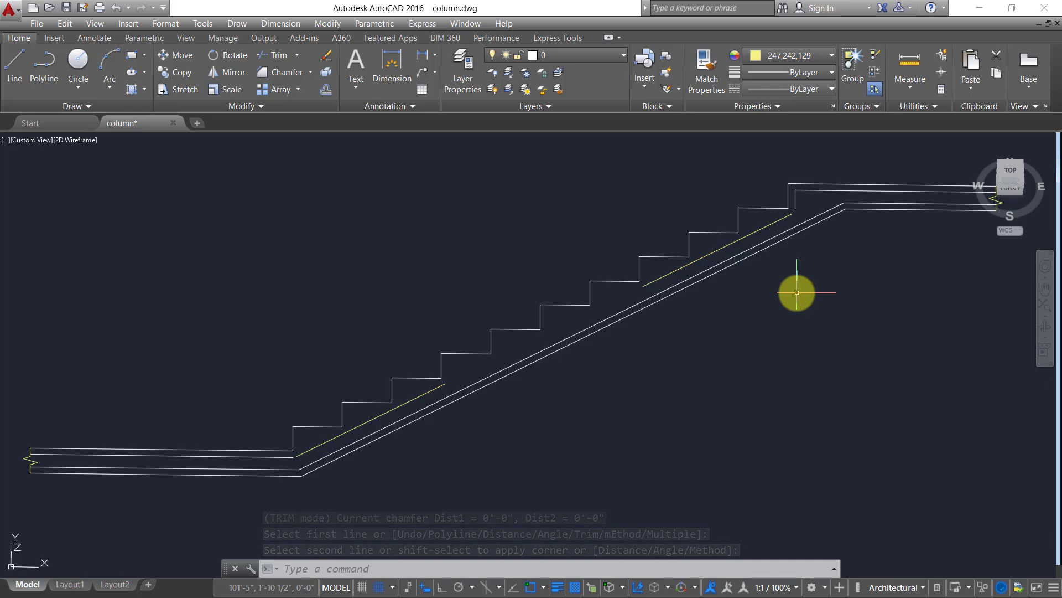
{"action": "key", "text": "Escape"}
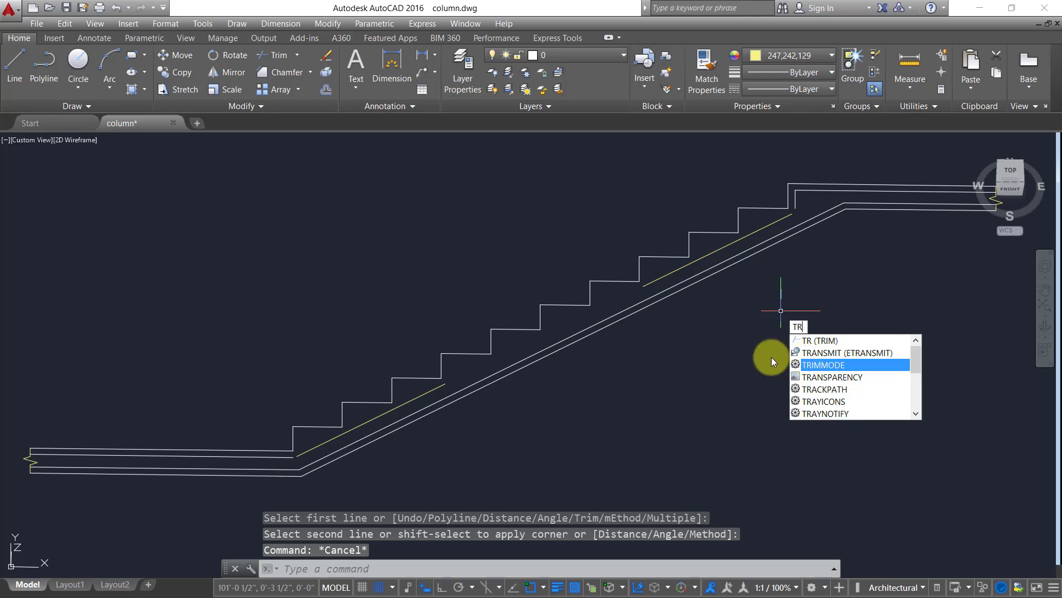
{"action": "key", "text": "Escape"}
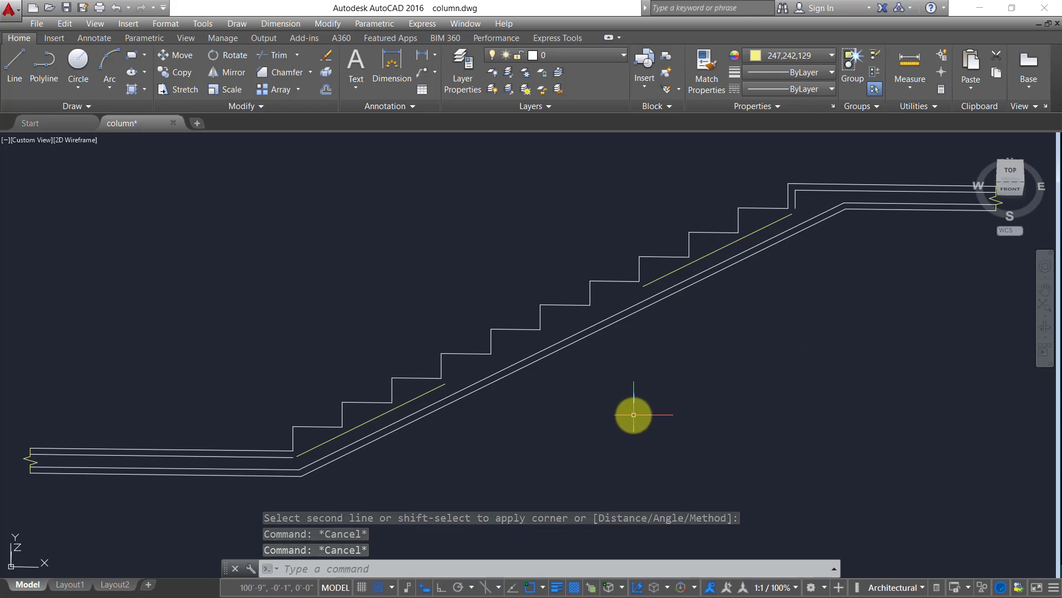
Extend the lower landing's top inner line and both yellow sloped lines to the opposite inner lines, trimming the excess at the lower bend
{"action": "type", "text": "ex"}
{"action": "key", "text": "Return"}
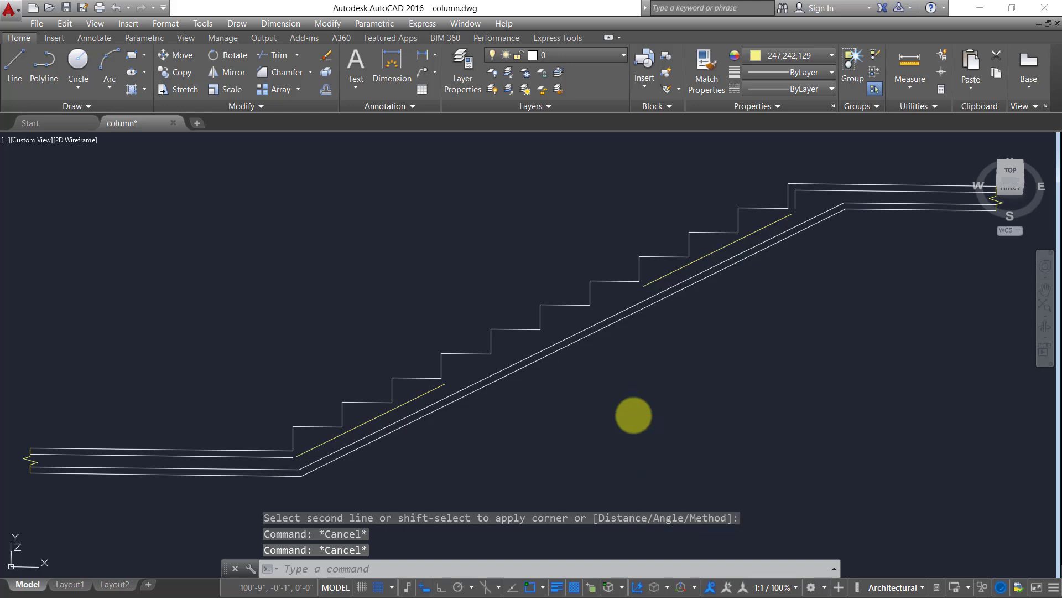
{"action": "key", "text": "Return"}
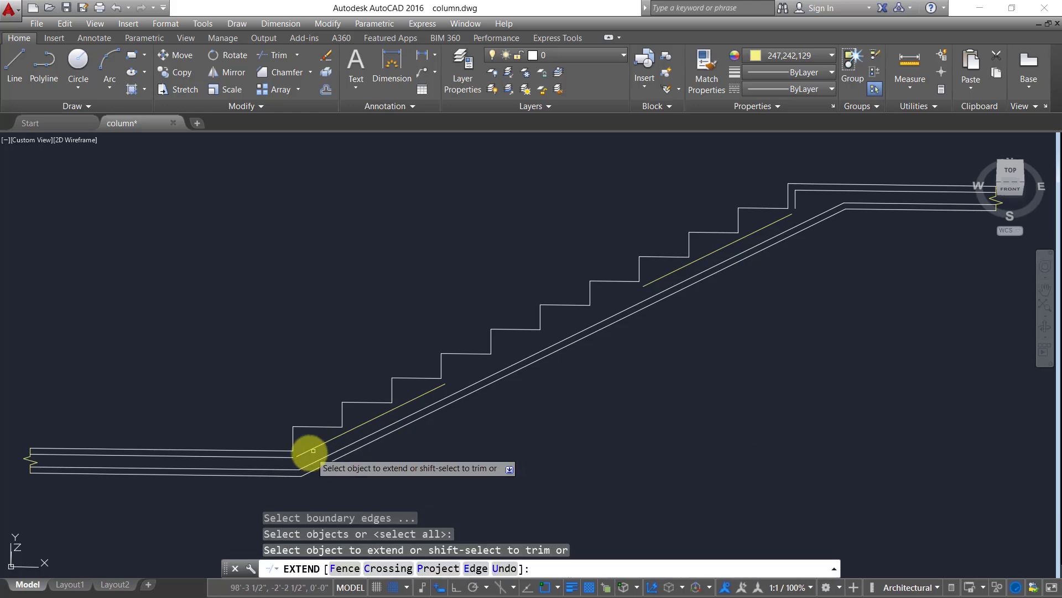
{"action": "left_click", "coordinate": [273, 457]}
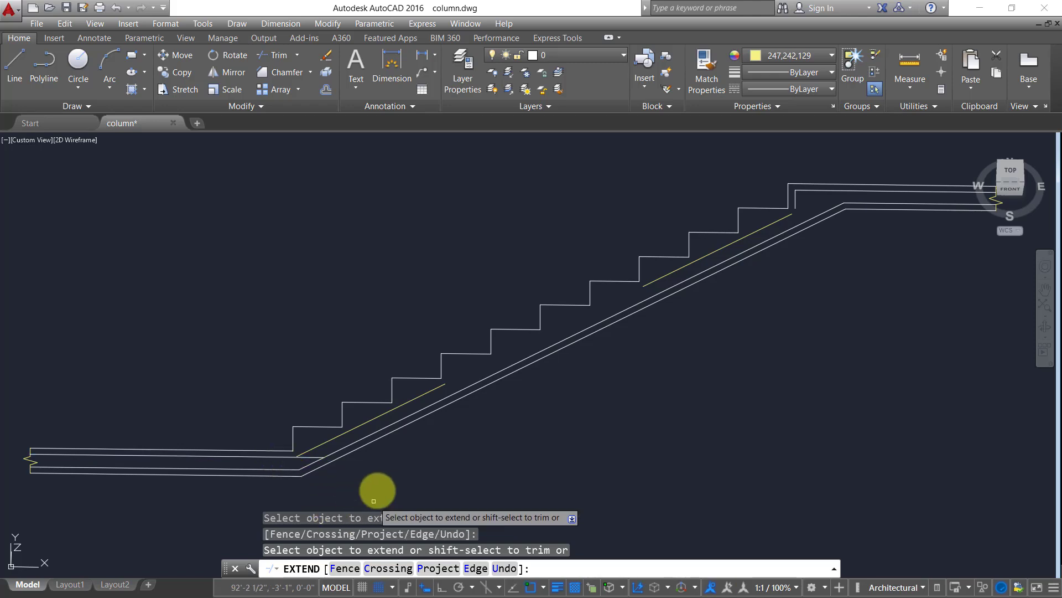
{"action": "left_click", "coordinate": [323, 446]}
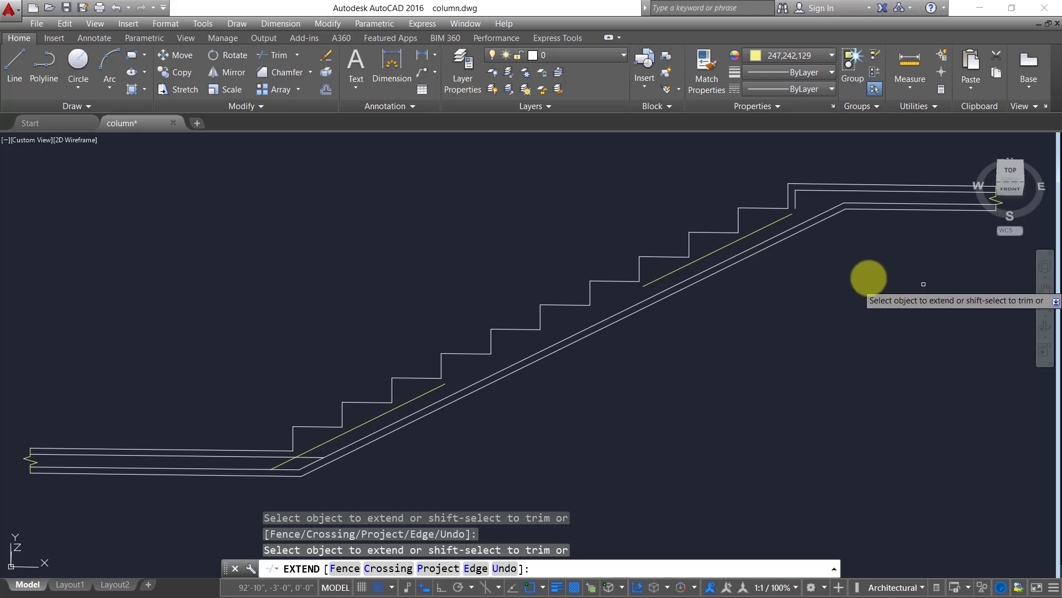
{"action": "left_click", "coordinate": [757, 229]}
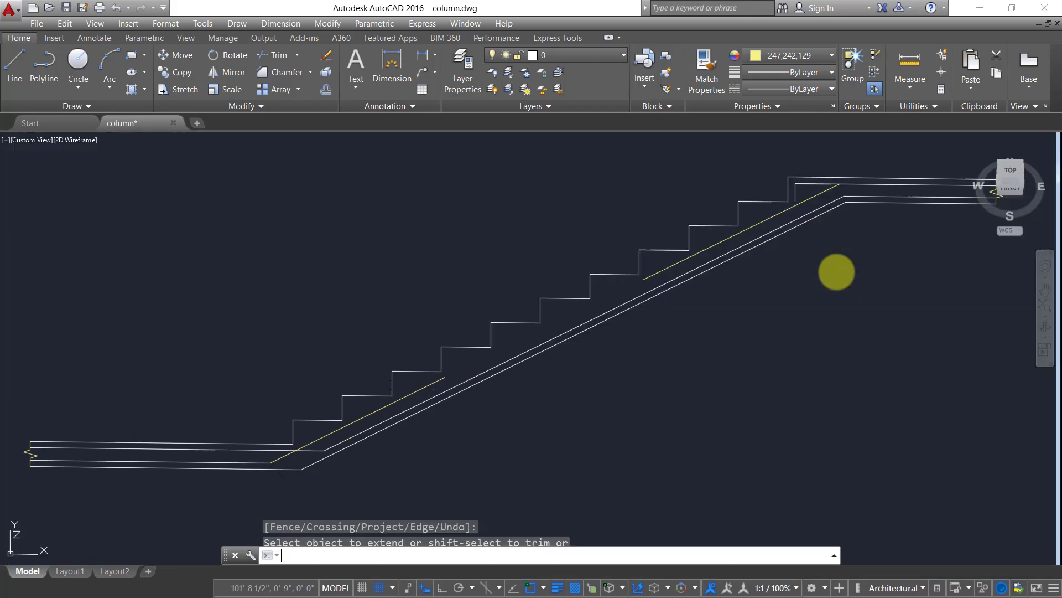
{"action": "right_click", "coordinate": [837, 271]}
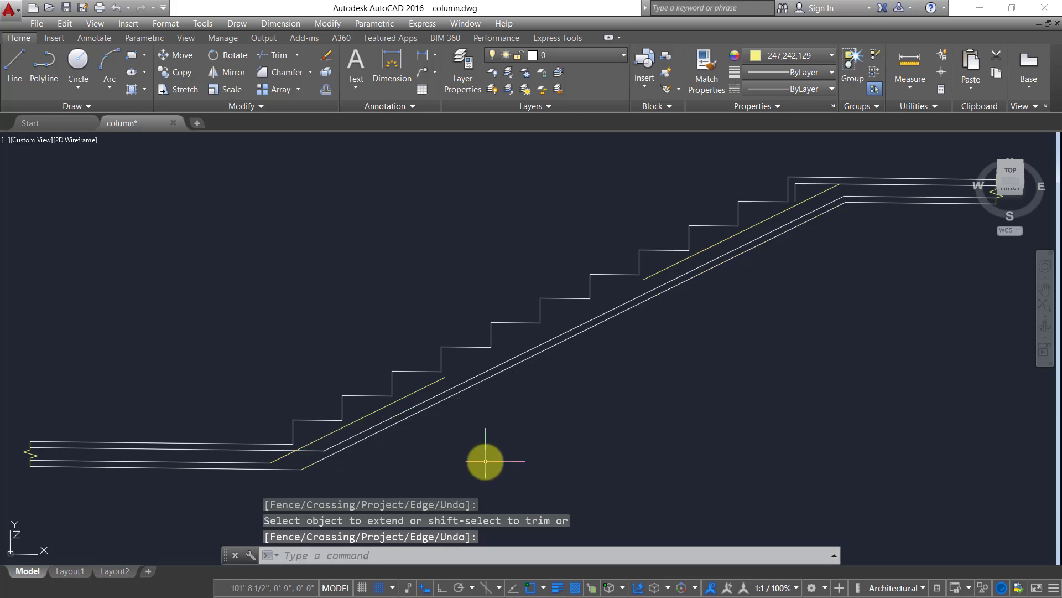
{"action": "key", "text": "Escape"}
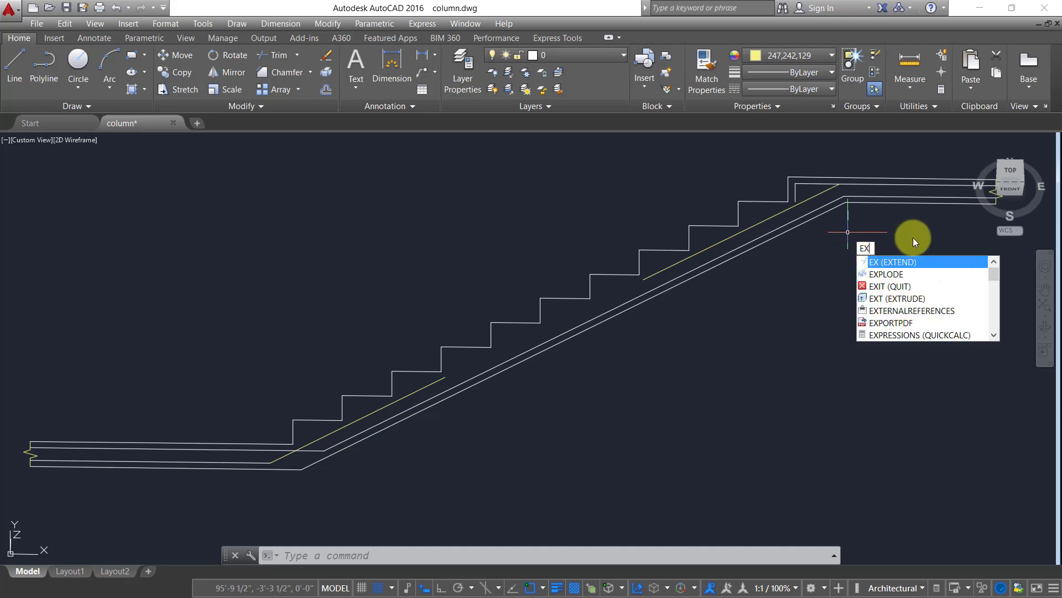
Explode the inner polyline running along the underside of the slope and into the upper landing
{"action": "type", "text": "p"}
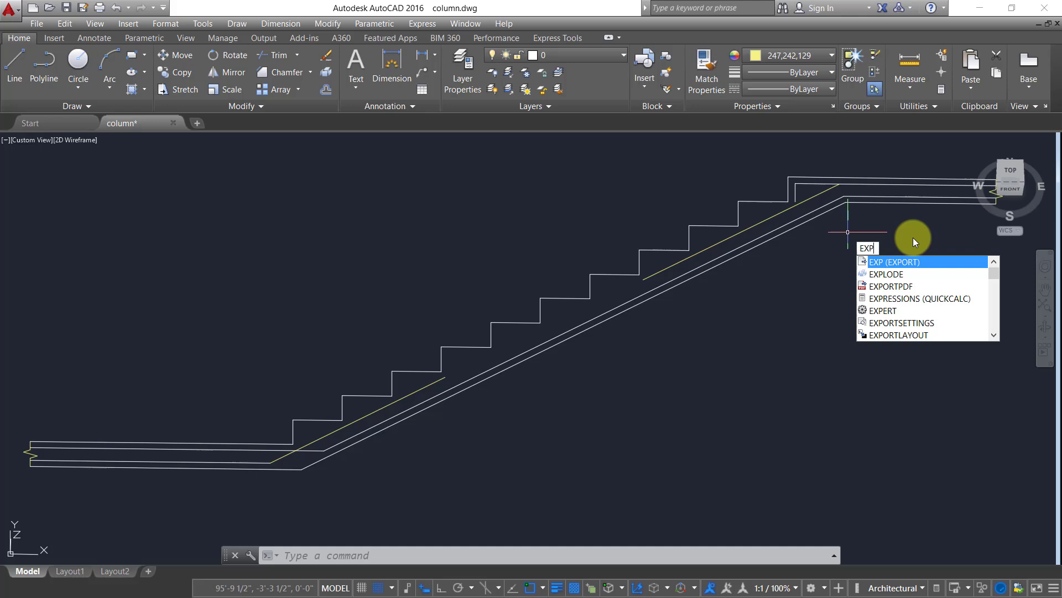
{"action": "left_click", "coordinate": [901, 274]}
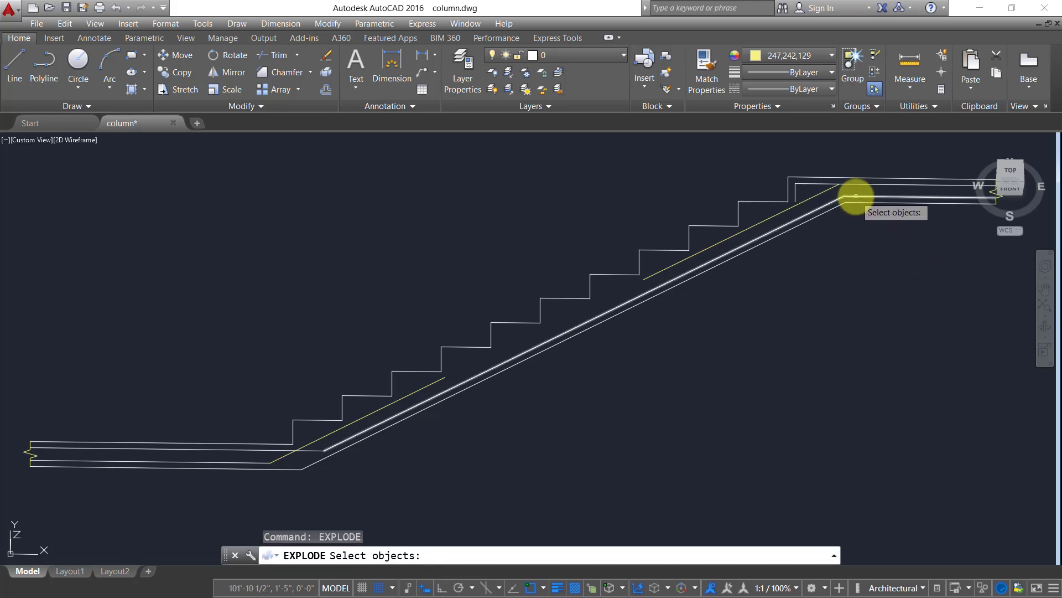
{"action": "left_click", "coordinate": [856, 196]}
{"action": "key", "text": "Return"}
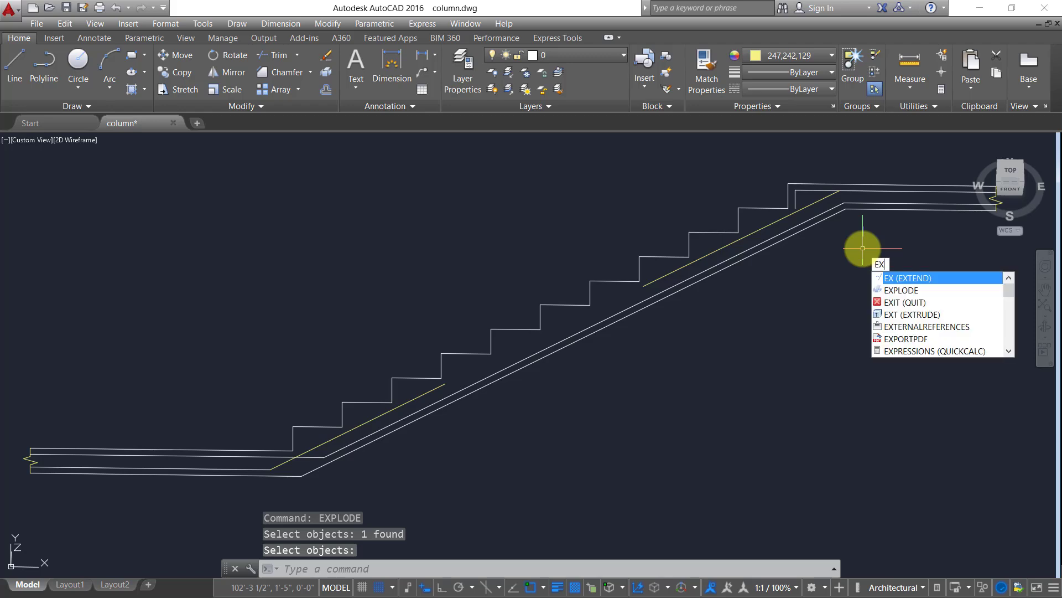
Extend the inner slope line and upper landing's lower inner line to the opposite bars, trimming the excess and deleting the leftover vertical segment
{"action": "key", "text": "Return"}
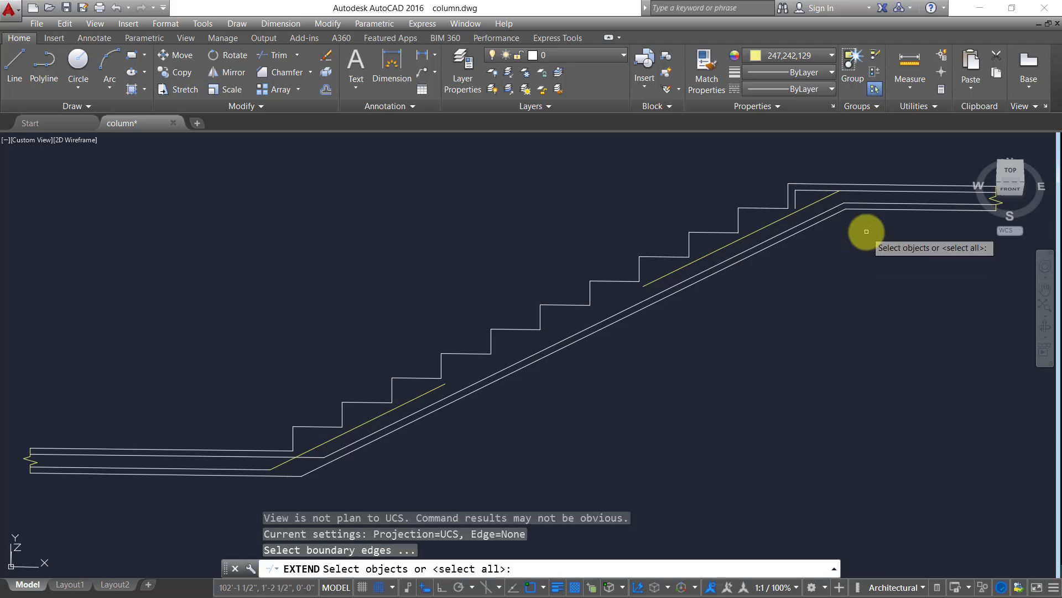
{"action": "key", "text": "Return"}
{"action": "left_click", "coordinate": [860, 204]}
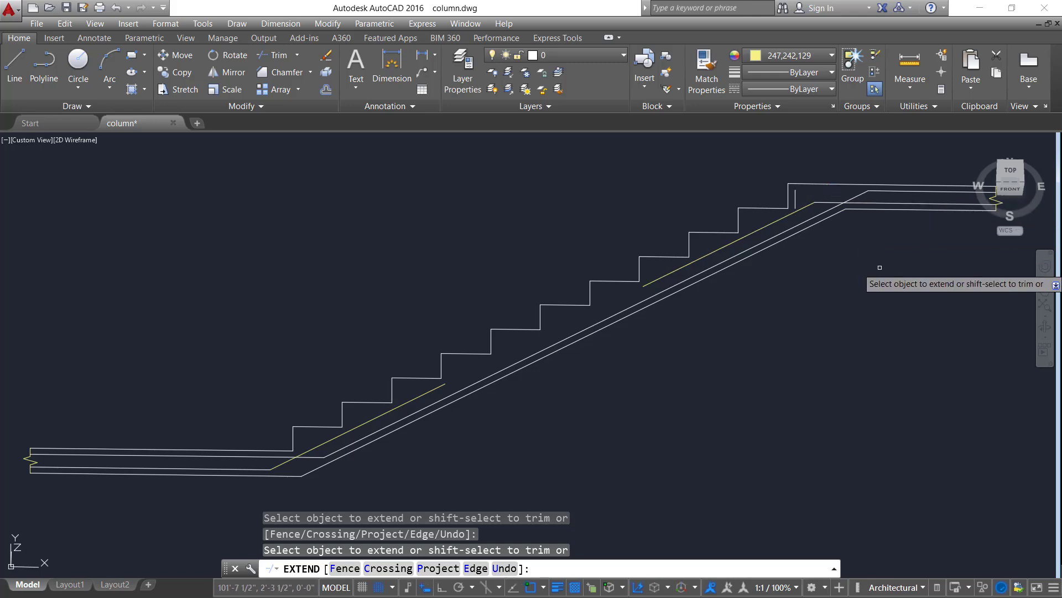
{"action": "key", "text": "Return"}
{"action": "left_click", "coordinate": [796, 198]}
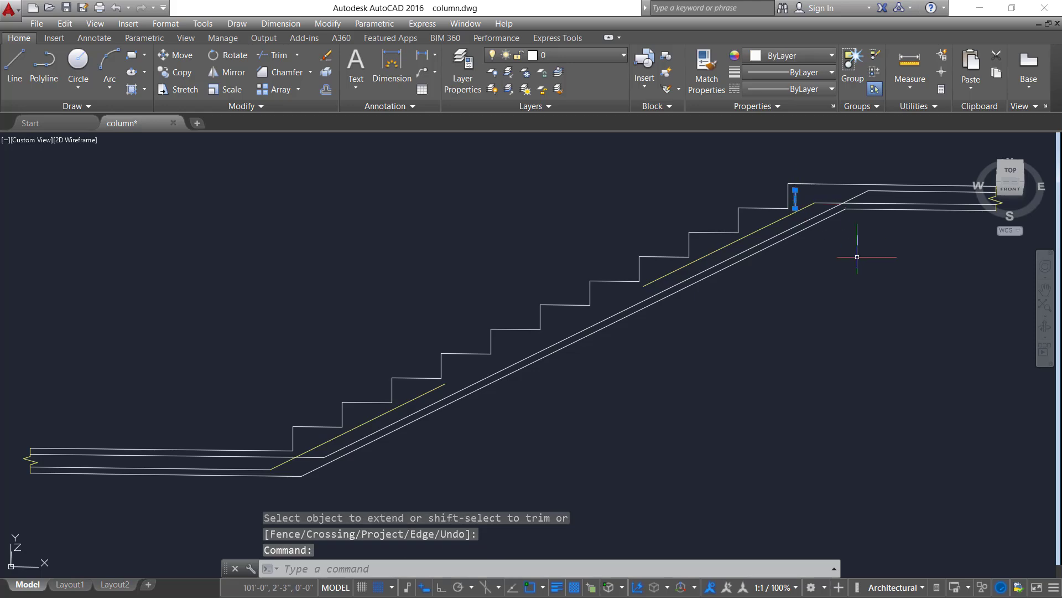
{"action": "key", "text": "Delete"}
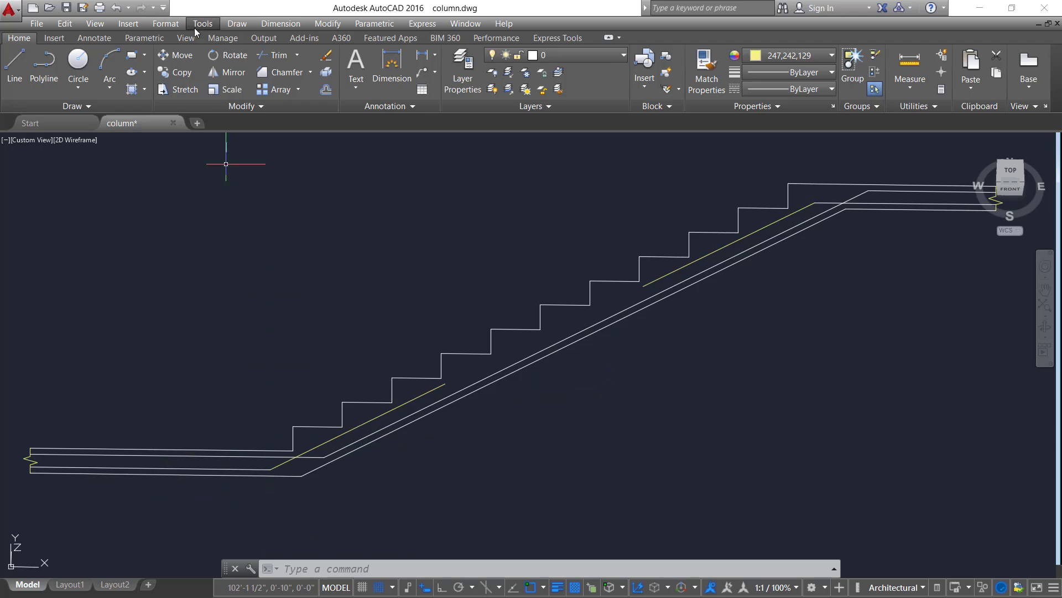
Place two solid donuts, inside diameter 0 and outside diameter 1", in the lower landing: one above the lower bar line, one below the upper
{"action": "left_click", "coordinate": [237, 23]}
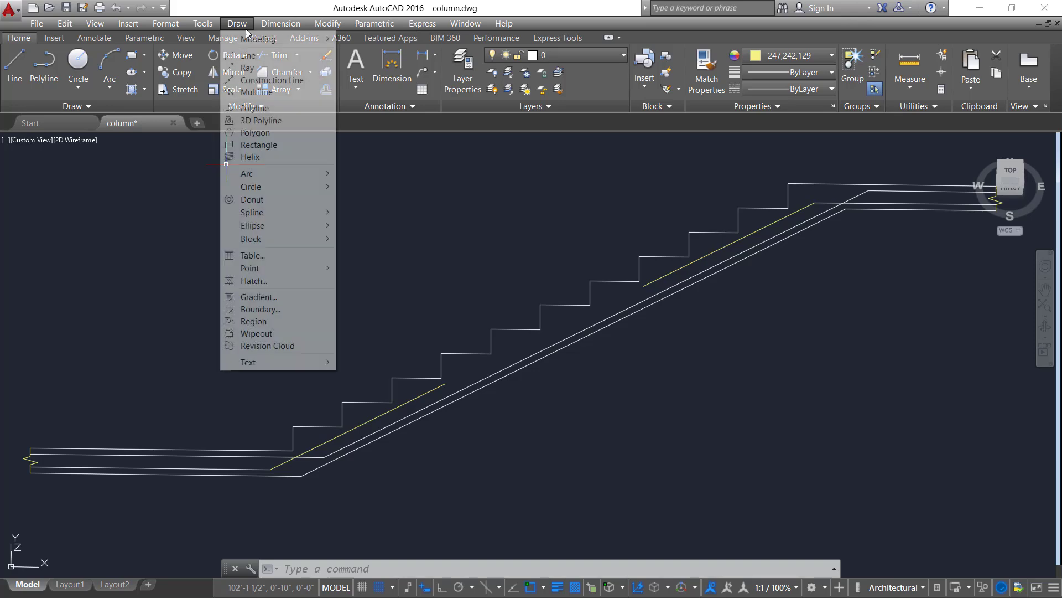
{"action": "left_click", "coordinate": [269, 200]}
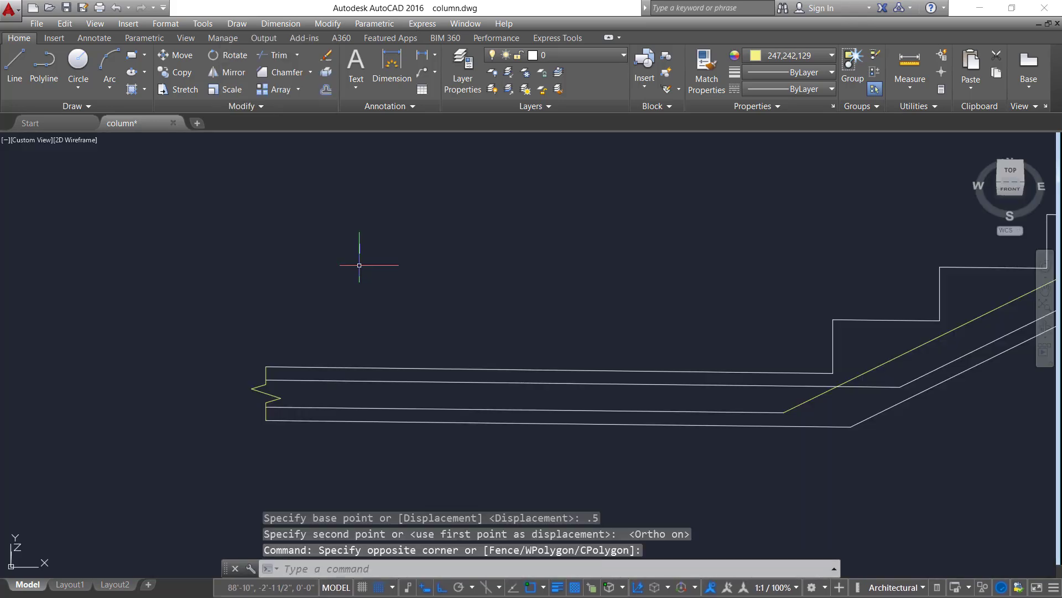
{"action": "key", "text": "Return"}
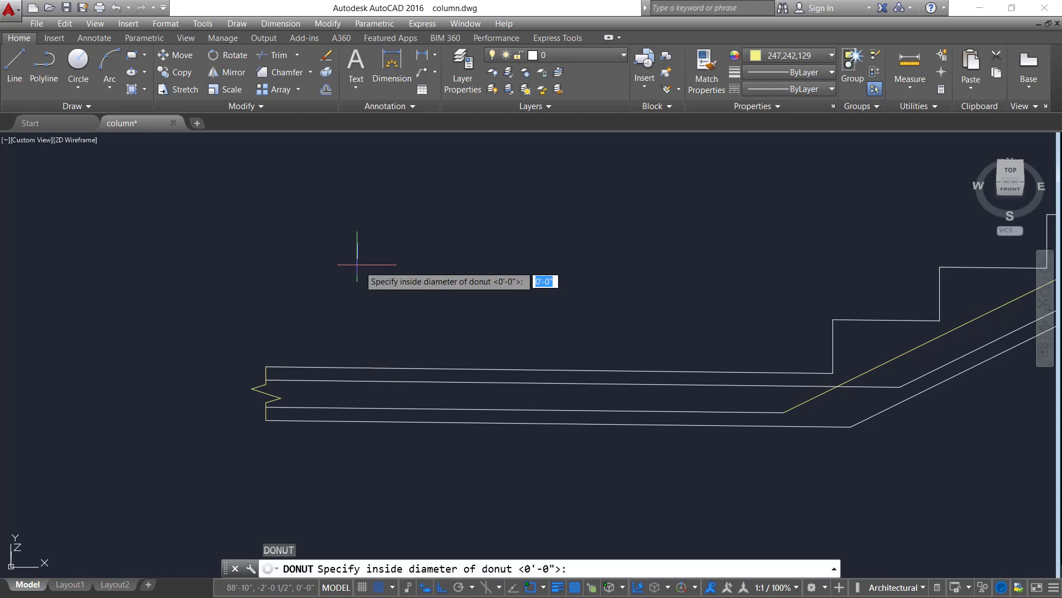
{"action": "key", "text": "Return"}
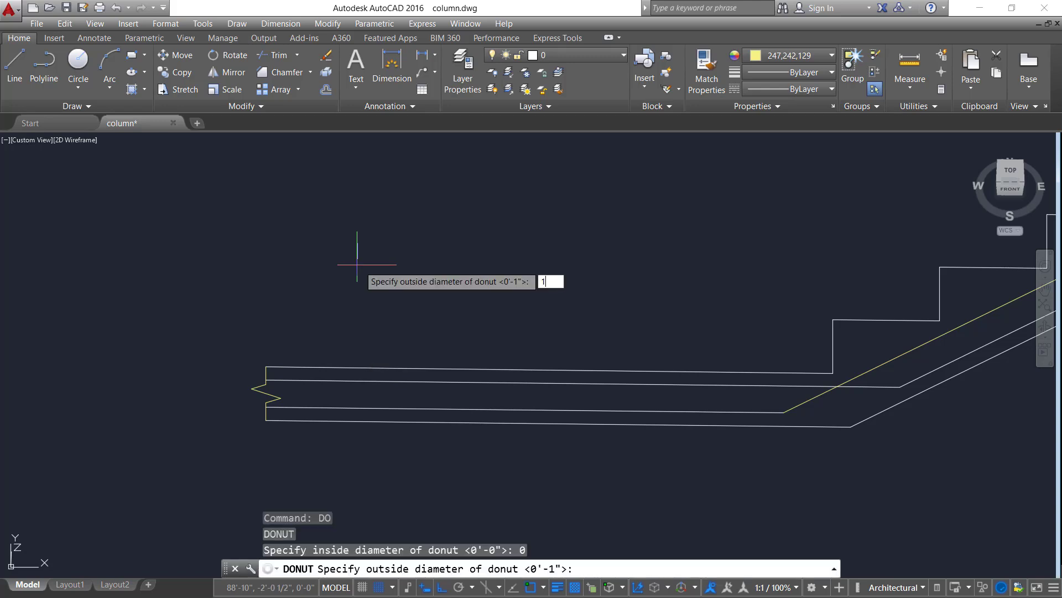
{"action": "key", "text": "Return"}
{"action": "scroll", "coordinate": [309, 371], "scroll_direction": "up", "scroll_amount": 4}
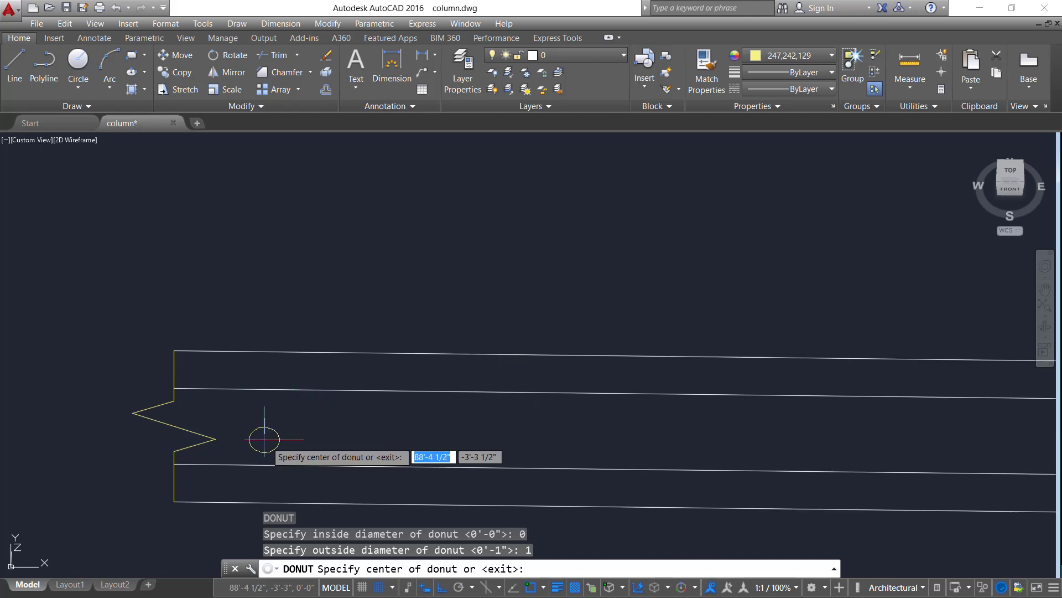
{"action": "left_click", "coordinate": [264, 451]}
{"action": "scroll", "coordinate": [415, 446], "scroll_direction": "down", "scroll_amount": 3}
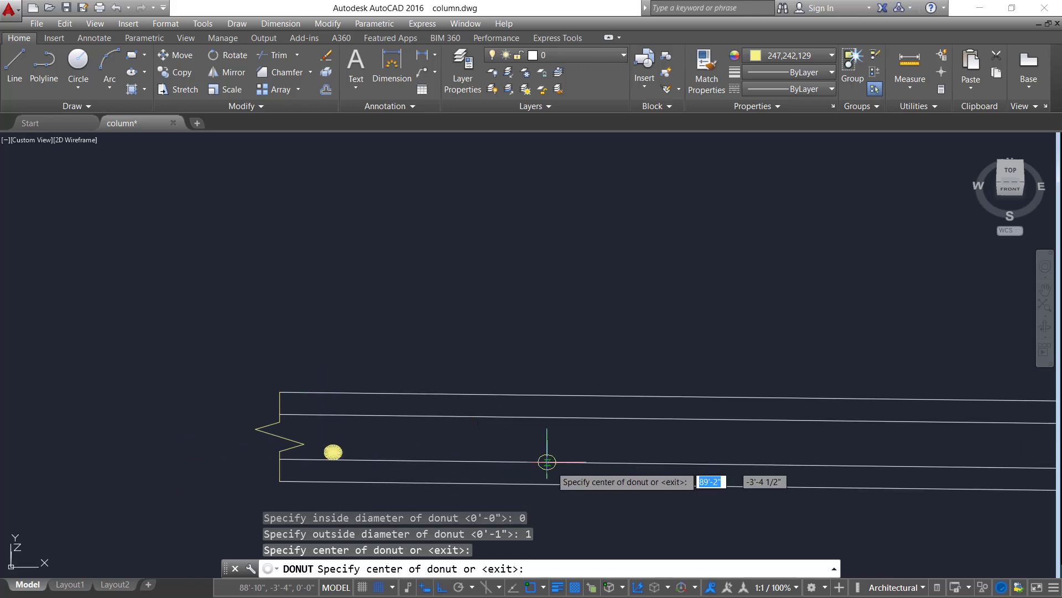
{"action": "middle_click_drag", "start_coordinate": [547, 461], "coordinate": [327, 416]}
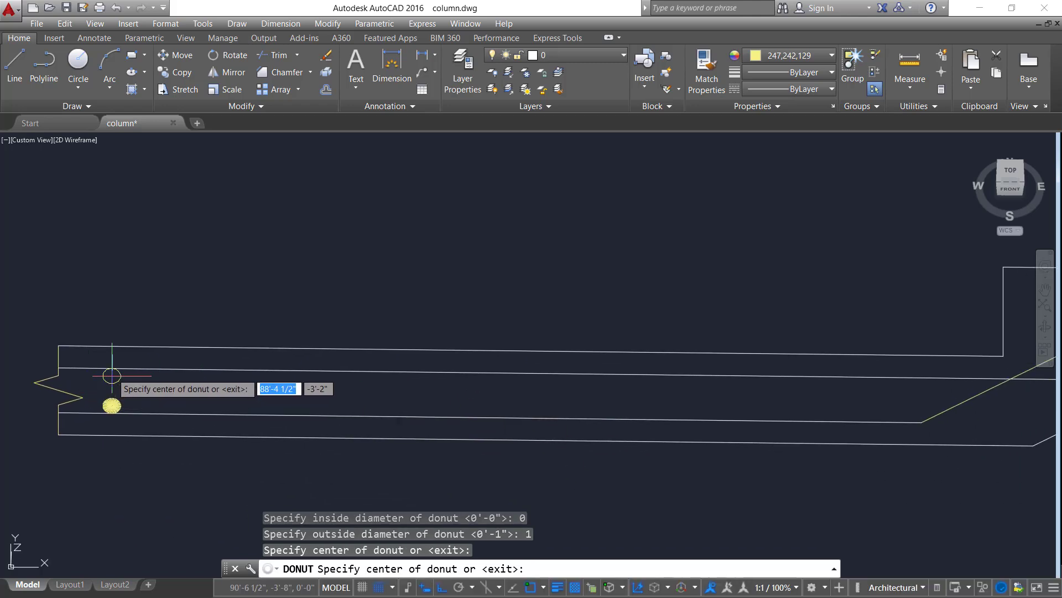
{"action": "left_click", "coordinate": [147, 377]}
Place one donut on each of the two sloped bar lines just above the lower bend
{"action": "scroll", "coordinate": [442, 397], "scroll_direction": "down", "scroll_amount": 3}
{"action": "middle_click_drag", "start_coordinate": [459, 398], "coordinate": [221, 399]}
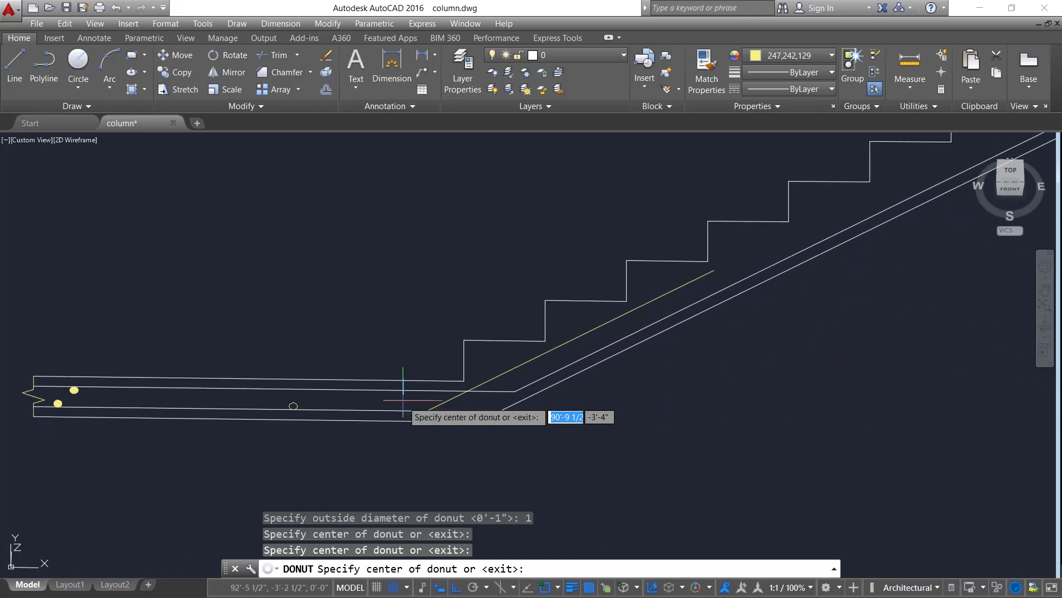
{"action": "middle_click_drag", "start_coordinate": [697, 347], "coordinate": [476, 349]}
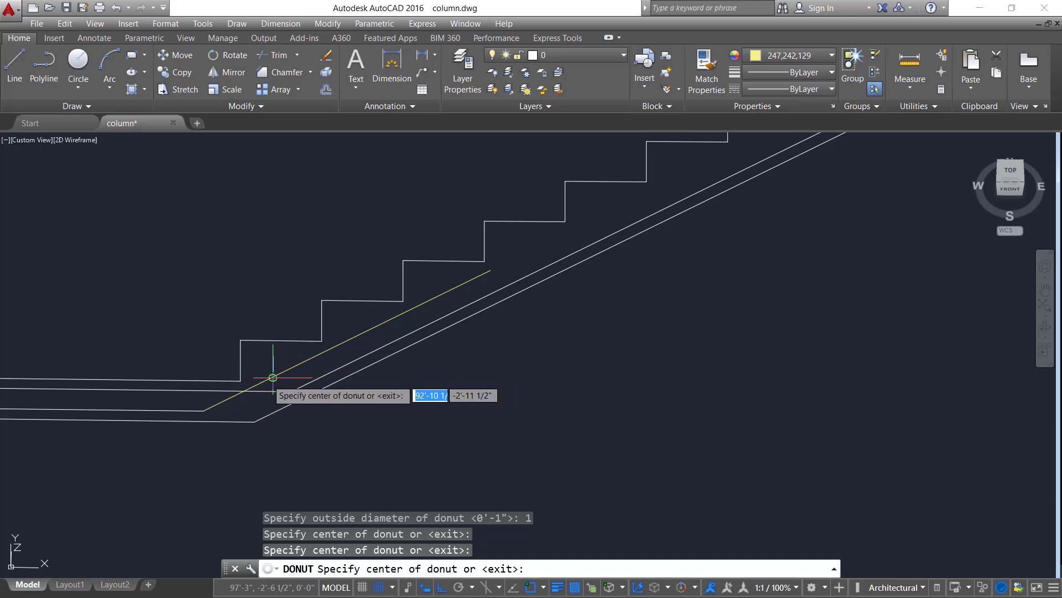
{"action": "scroll", "coordinate": [273, 378], "scroll_direction": "up", "scroll_amount": 2}
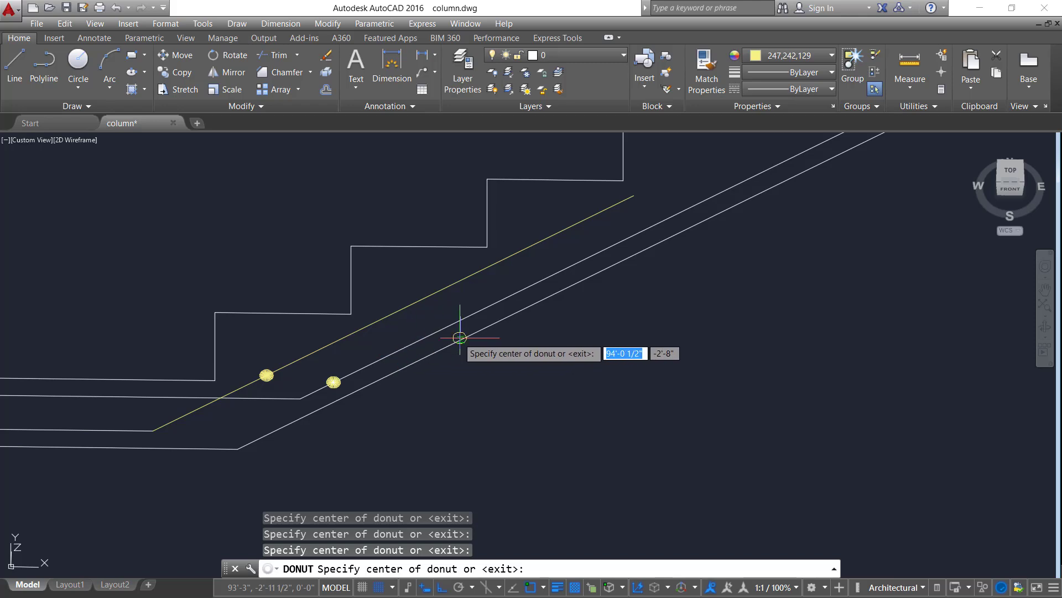
Place a donut against each bar line in the upper landing and one near the top end of the yellow sloped line
{"action": "middle_click_drag", "start_coordinate": [813, 241], "coordinate": [328, 443]}
{"action": "scroll", "coordinate": [470, 398], "scroll_direction": "down", "scroll_amount": 2}
{"action": "middle_click_drag", "start_coordinate": [600, 310], "coordinate": [286, 496]}
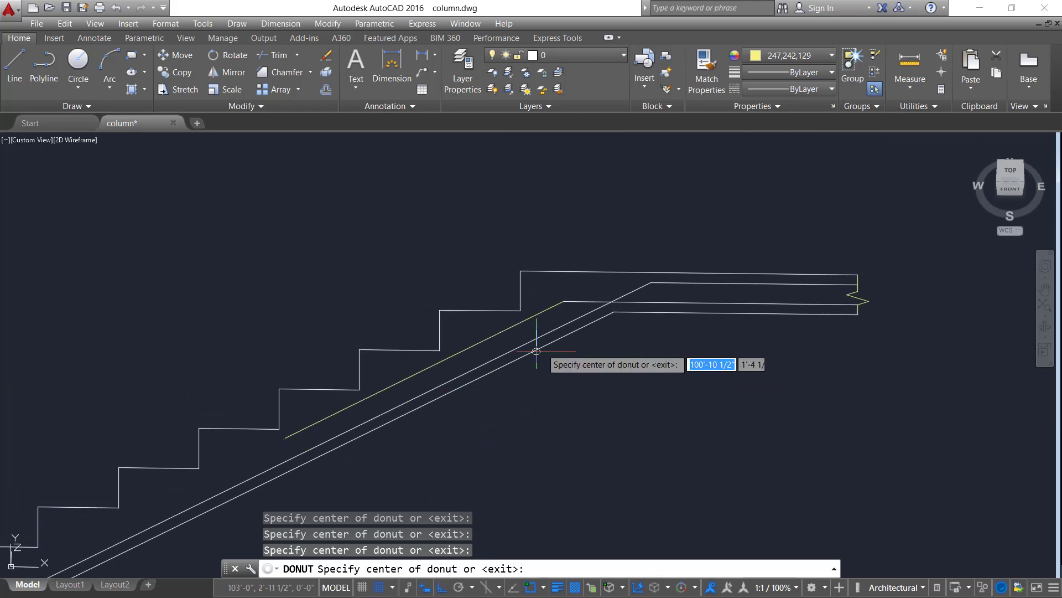
{"action": "scroll", "coordinate": [648, 291], "scroll_direction": "up", "scroll_amount": 3}
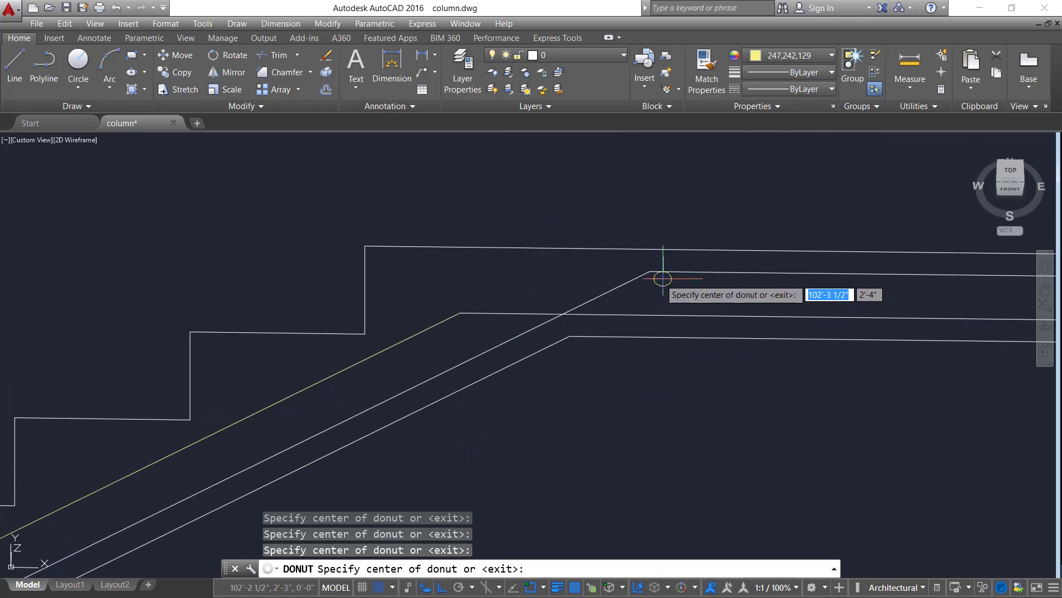
{"action": "left_click", "coordinate": [663, 278]}
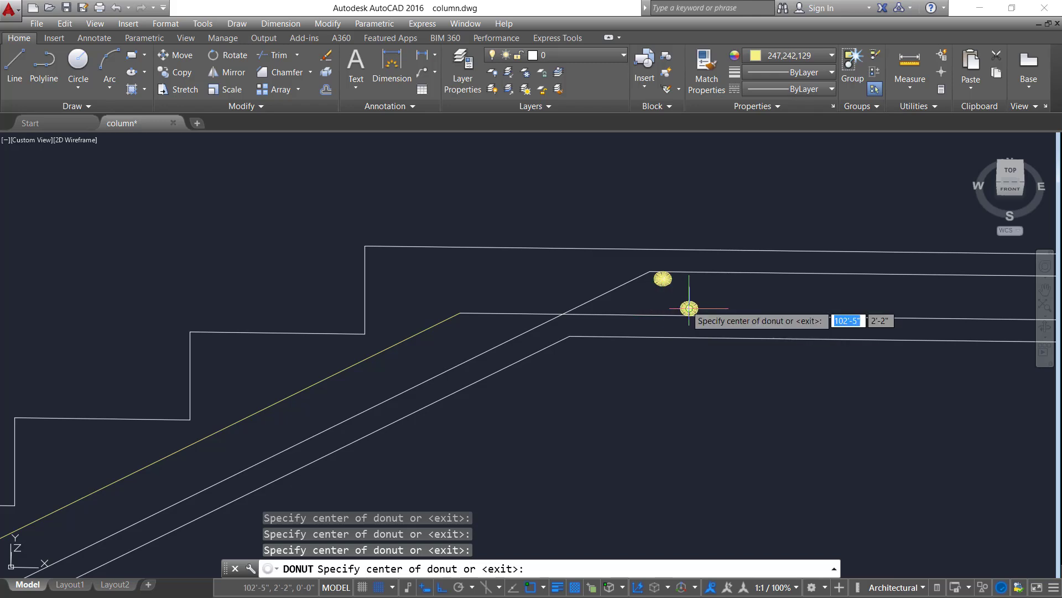
{"action": "left_click", "coordinate": [689, 308]}
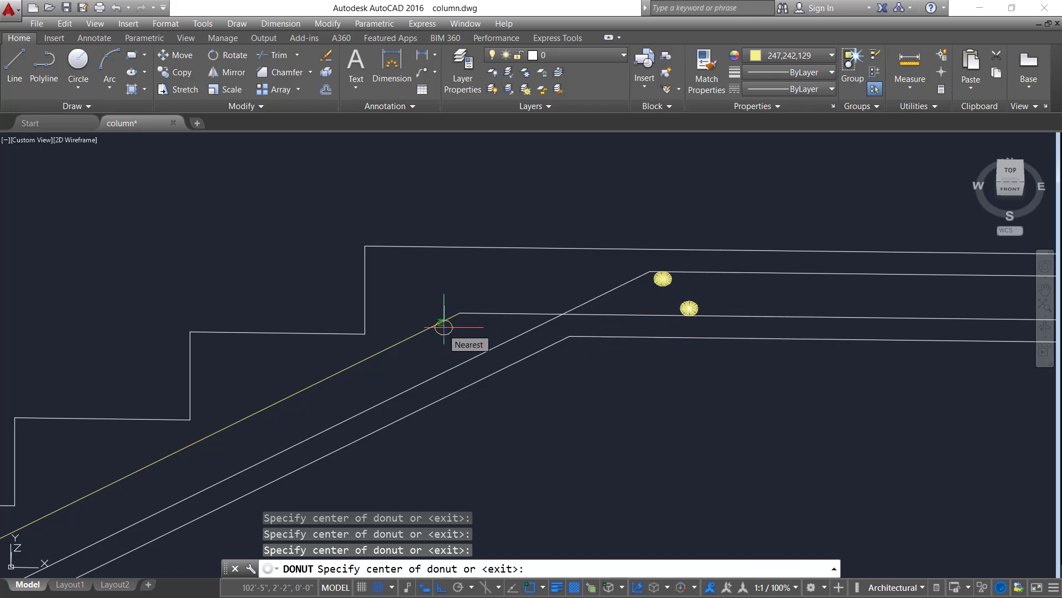
{"action": "left_click", "coordinate": [444, 327]}
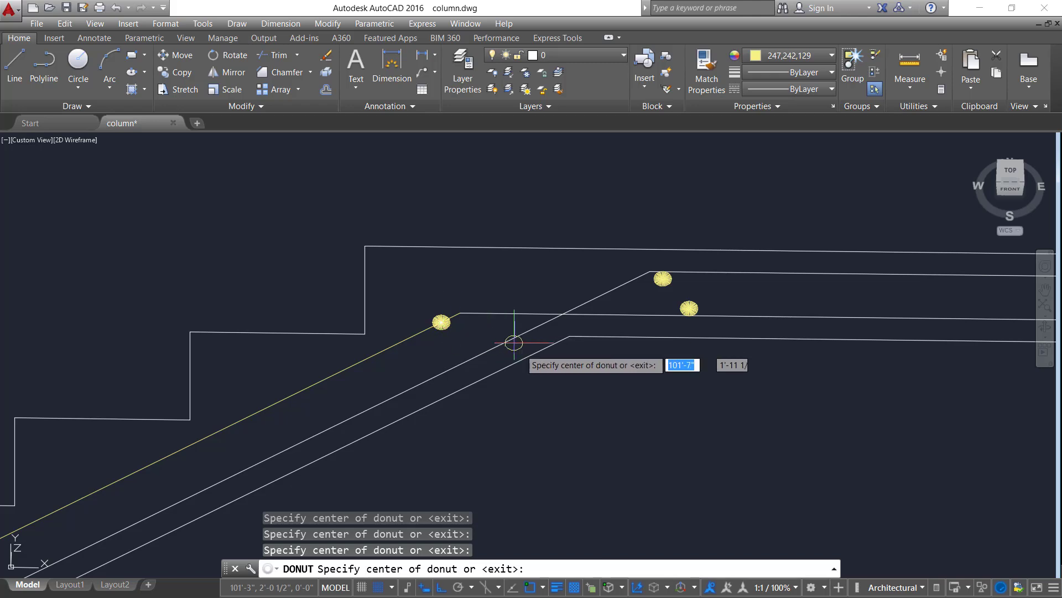
{"action": "scroll", "coordinate": [526, 358], "scroll_direction": "down", "scroll_amount": 2}
{"action": "middle_click_drag", "start_coordinate": [517, 372], "coordinate": [717, 276]}
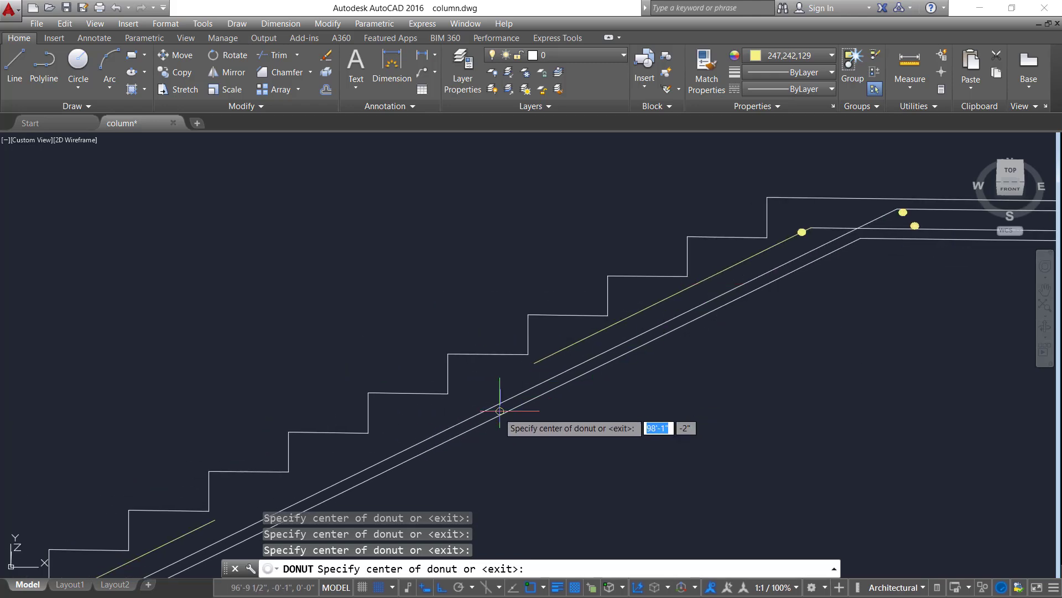
{"action": "scroll", "coordinate": [491, 417], "scroll_direction": "down", "scroll_amount": 2}
{"action": "middle_click_drag", "start_coordinate": [457, 407], "coordinate": [656, 241]}
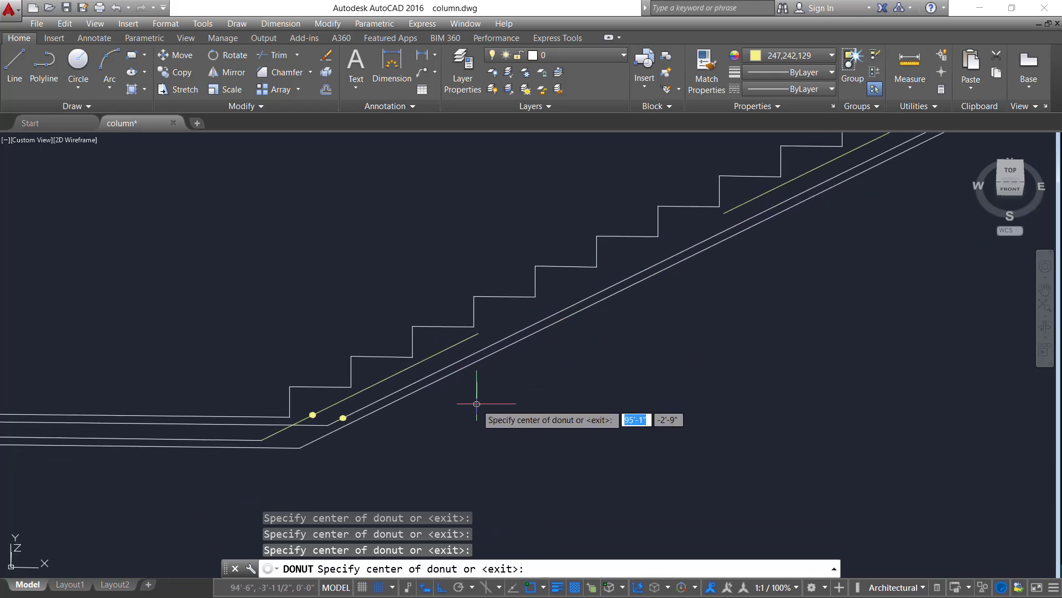
{"action": "key", "text": "Return"}
Move the donut on the white sloped bar line near the lower bend 0.5" up and away so it sits on the line's upper side
{"action": "scroll", "coordinate": [343, 417], "scroll_direction": "up", "scroll_amount": 6}
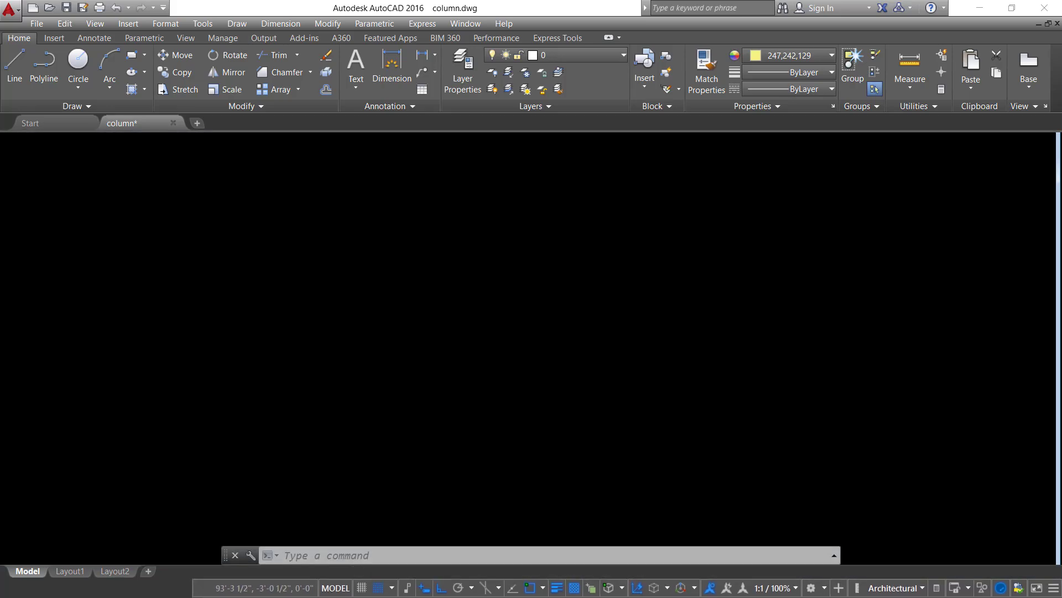
{"action": "left_click", "coordinate": [334, 414]}
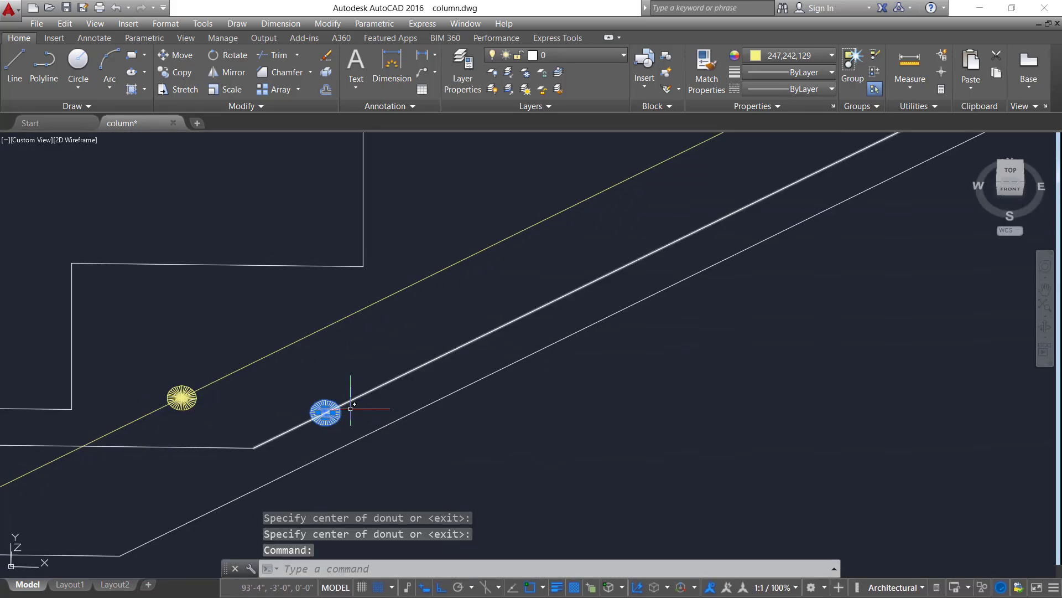
{"action": "key", "text": "Return"}
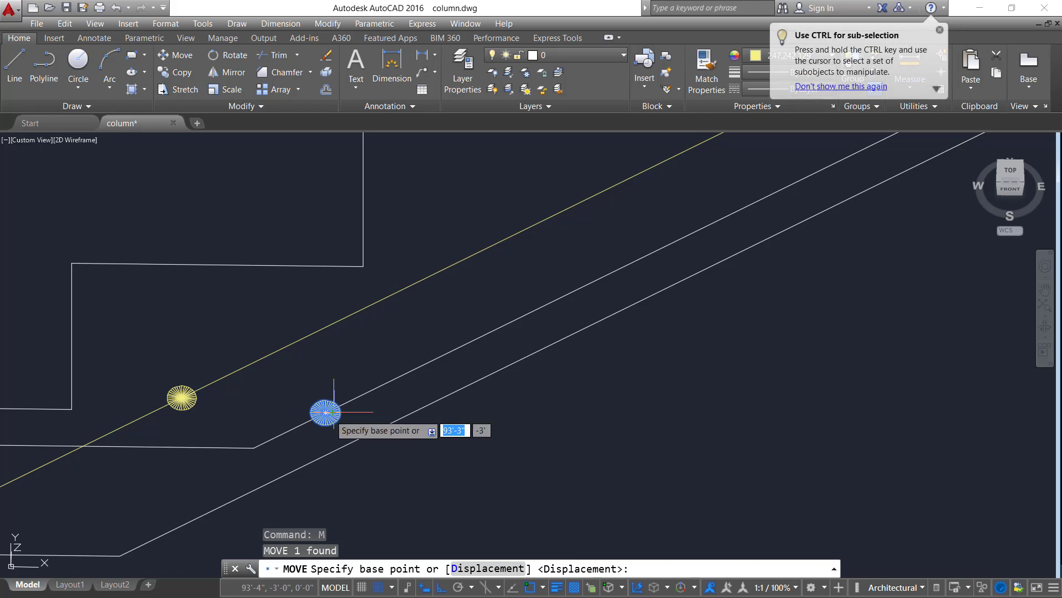
{"action": "left_click", "coordinate": [441, 588]}
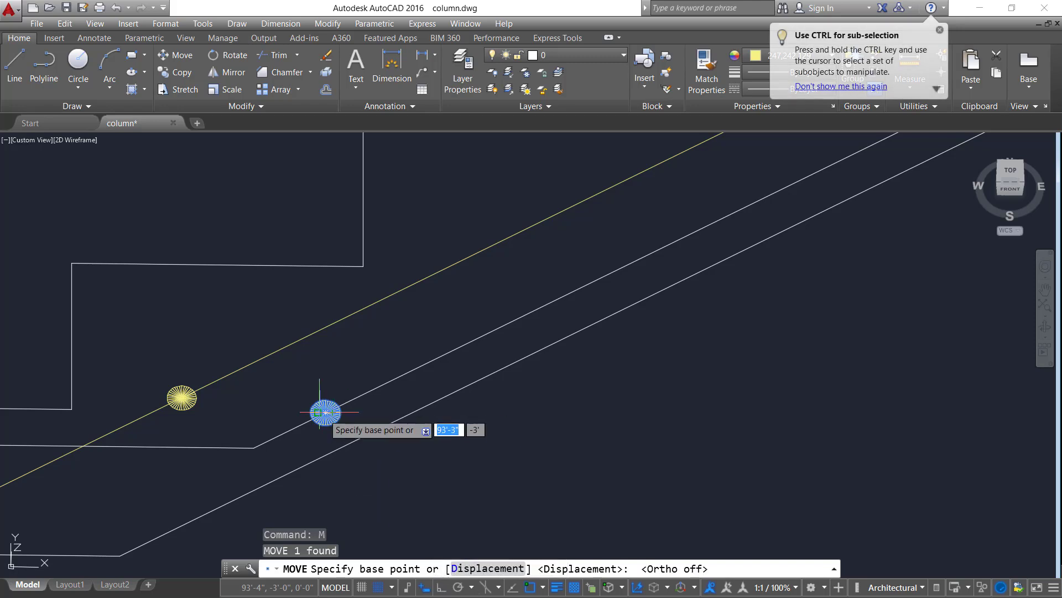
{"action": "left_click", "coordinate": [332, 413]}
{"action": "scroll", "coordinate": [332, 412], "scroll_direction": "up", "scroll_amount": 5}
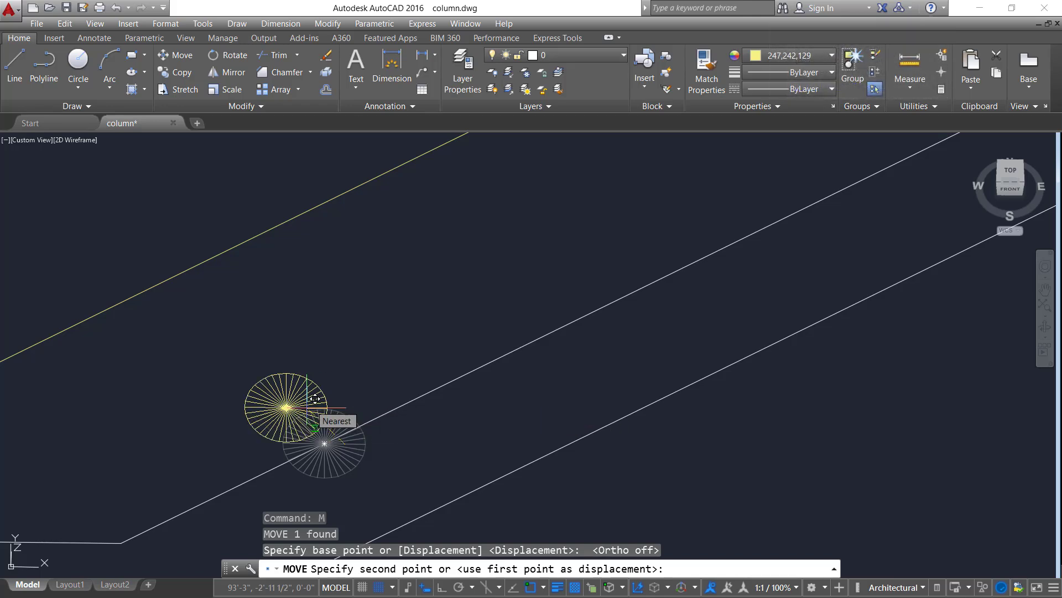
{"action": "type", "text": "."}
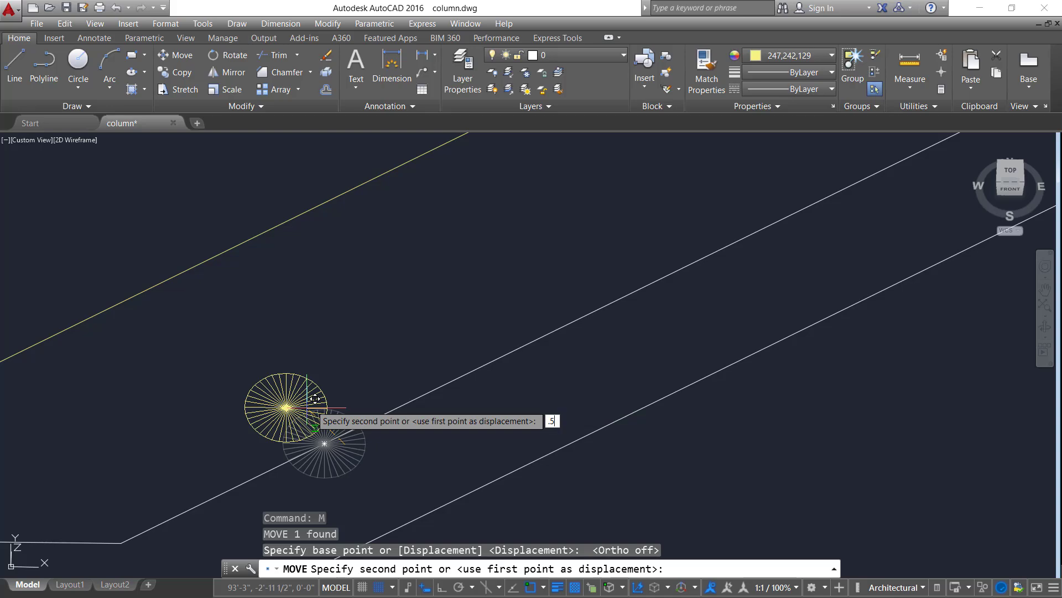
{"action": "type", "text": "5"}
{"action": "key", "text": "Return"}
Move the donut on the yellow sloped bar line near the lower bend 0.5" down so it sits on the line's underside
{"action": "scroll", "coordinate": [332, 429], "scroll_direction": "down", "scroll_amount": 3}
{"action": "middle_click_drag", "start_coordinate": [138, 443], "coordinate": [328, 419]}
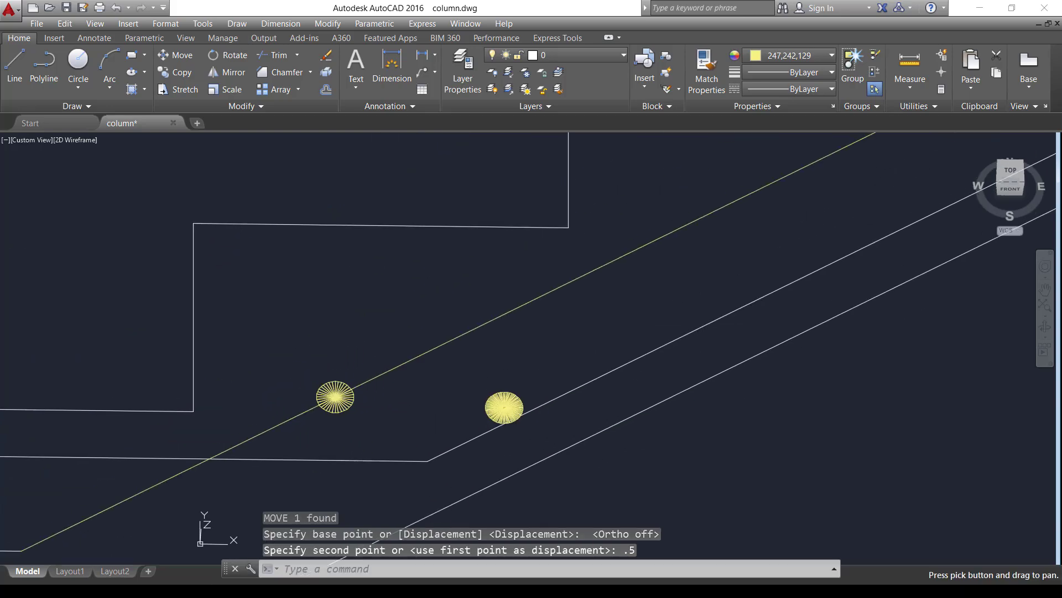
{"action": "scroll", "coordinate": [328, 417], "scroll_direction": "up", "scroll_amount": 4}
{"action": "left_click", "coordinate": [344, 338]}
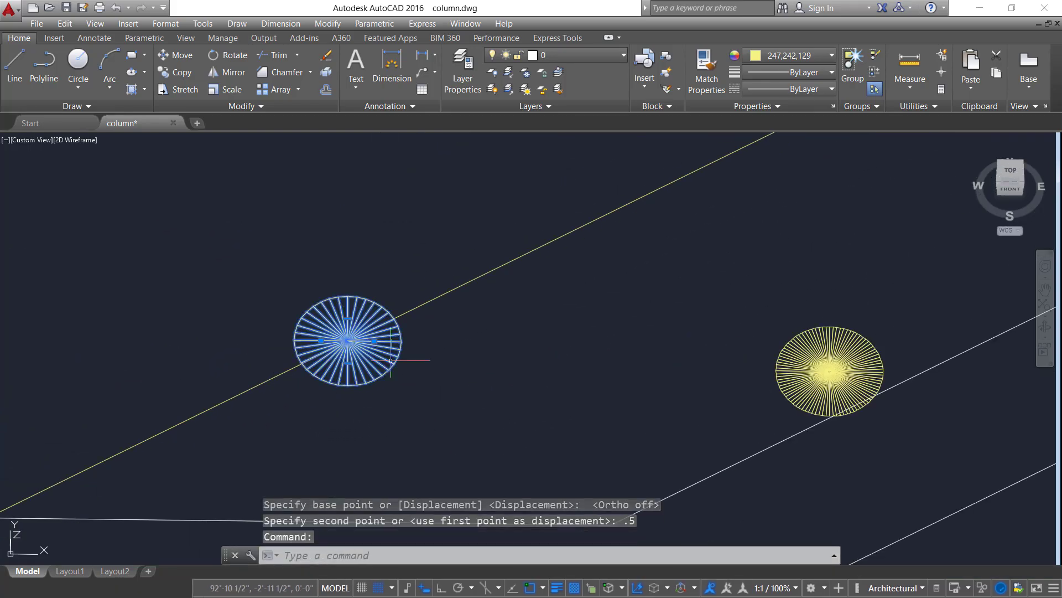
{"action": "key", "text": "Return"}
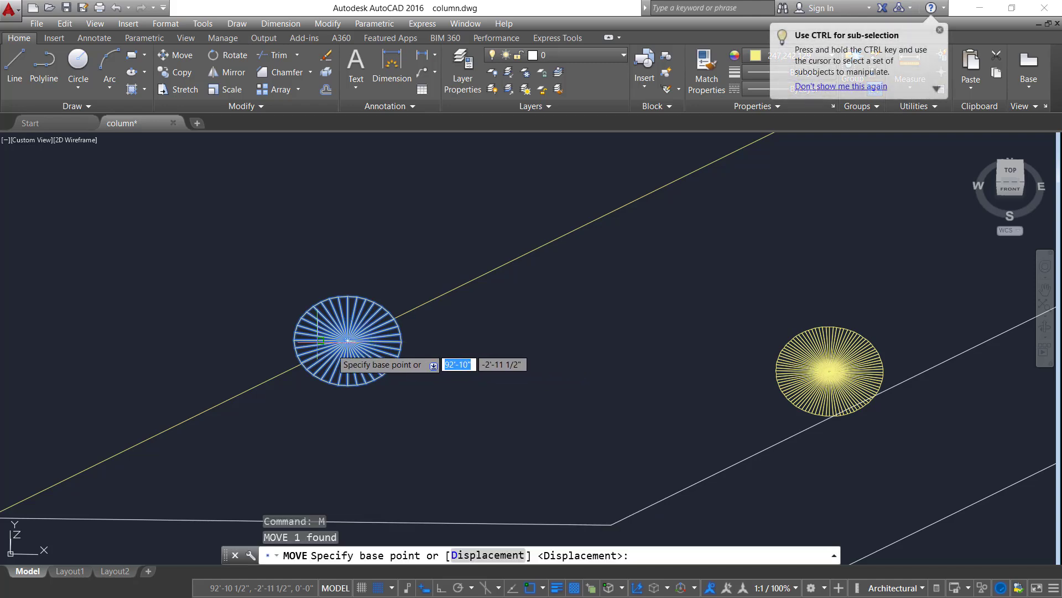
{"action": "left_click", "coordinate": [348, 341]}
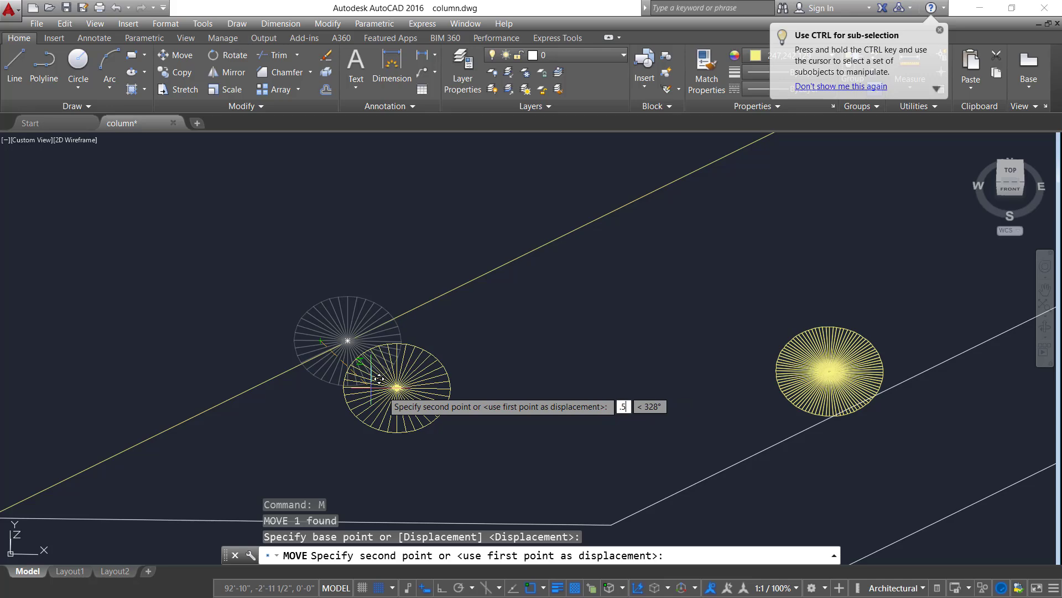
{"action": "key", "text": "Return"}
{"action": "scroll", "coordinate": [498, 388], "scroll_direction": "down", "scroll_amount": 5}
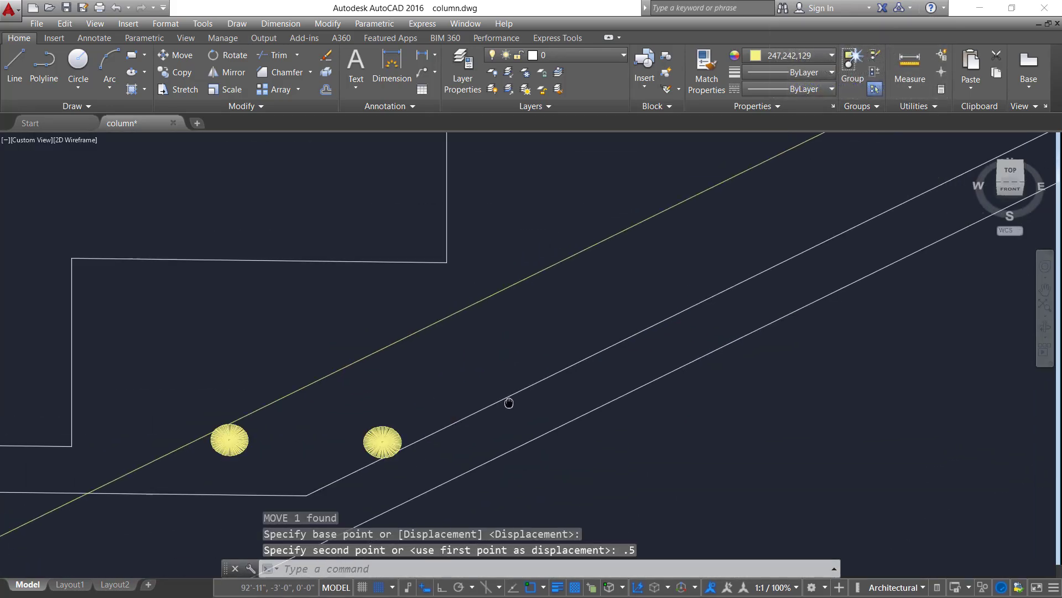
Move the donut near the top end of the upper yellow sloped bar line 0.5" down so it sits on the underside
{"action": "middle_click_drag", "start_coordinate": [629, 359], "coordinate": [215, 496]}
{"action": "scroll", "coordinate": [614, 357], "scroll_direction": "down", "scroll_amount": 3}
{"action": "middle_click_drag", "start_coordinate": [693, 285], "coordinate": [296, 442]}
{"action": "scroll", "coordinate": [686, 316], "scroll_direction": "down", "scroll_amount": 2}
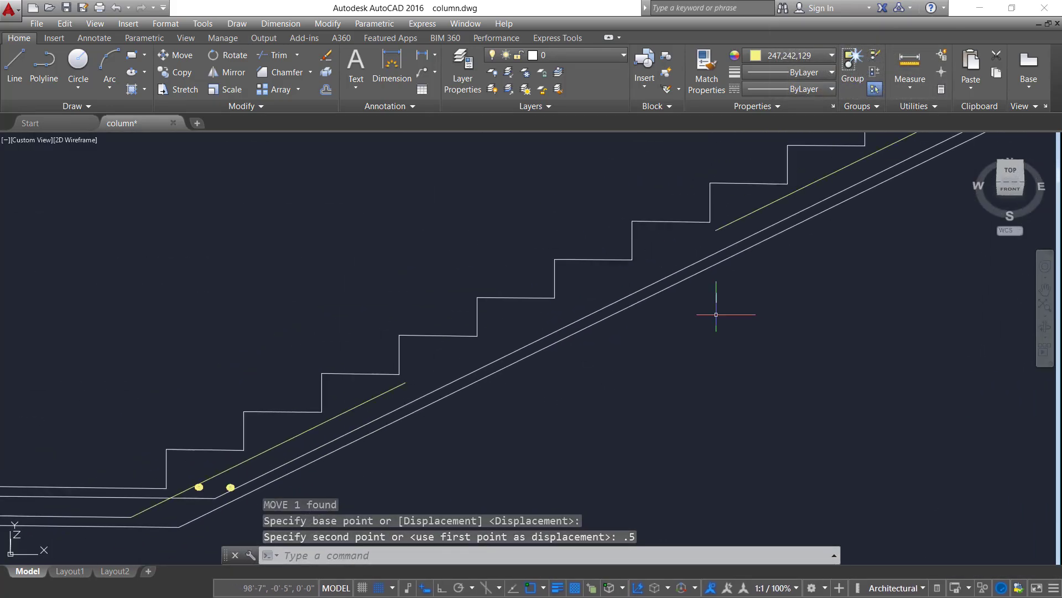
{"action": "mouse_move", "coordinate": [740, 290]}
{"action": "middle_mouse_down"}
{"action": "mouse_move", "coordinate": [227, 542]}
{"action": "mouse_move", "coordinate": [168, 546]}
{"action": "middle_mouse_up"}
{"action": "scroll", "coordinate": [412, 365], "scroll_direction": "up", "scroll_amount": 7}
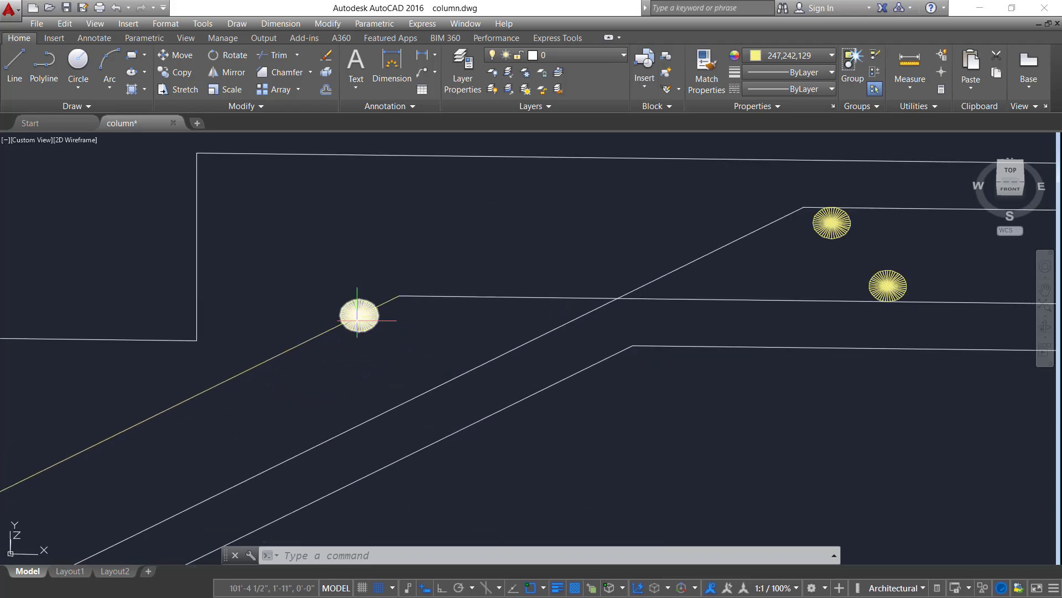
{"action": "type", "text": "m"}
{"action": "key", "text": "Return"}
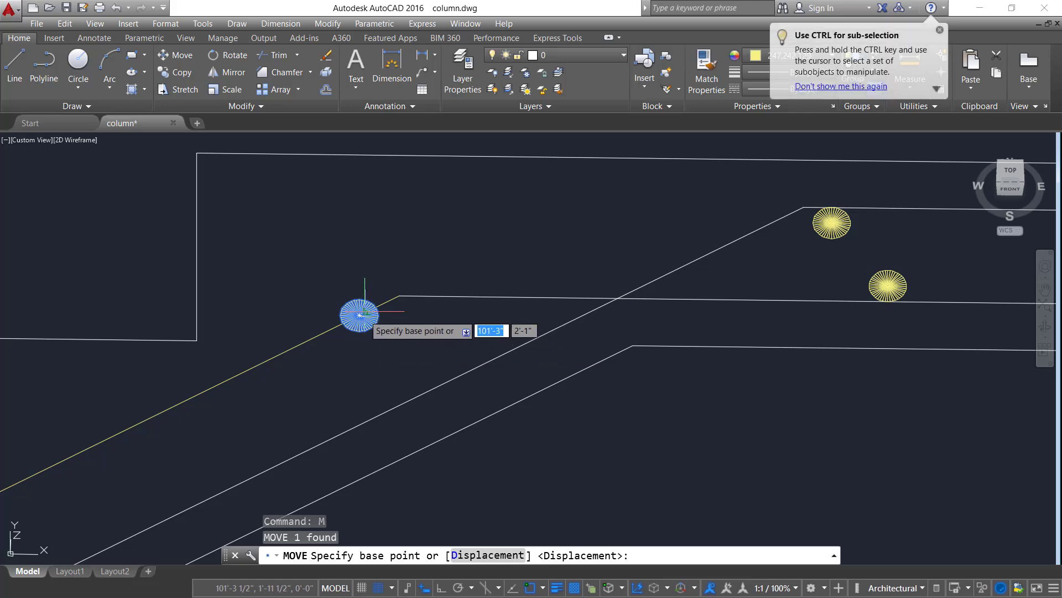
{"action": "left_click", "coordinate": [359, 316]}
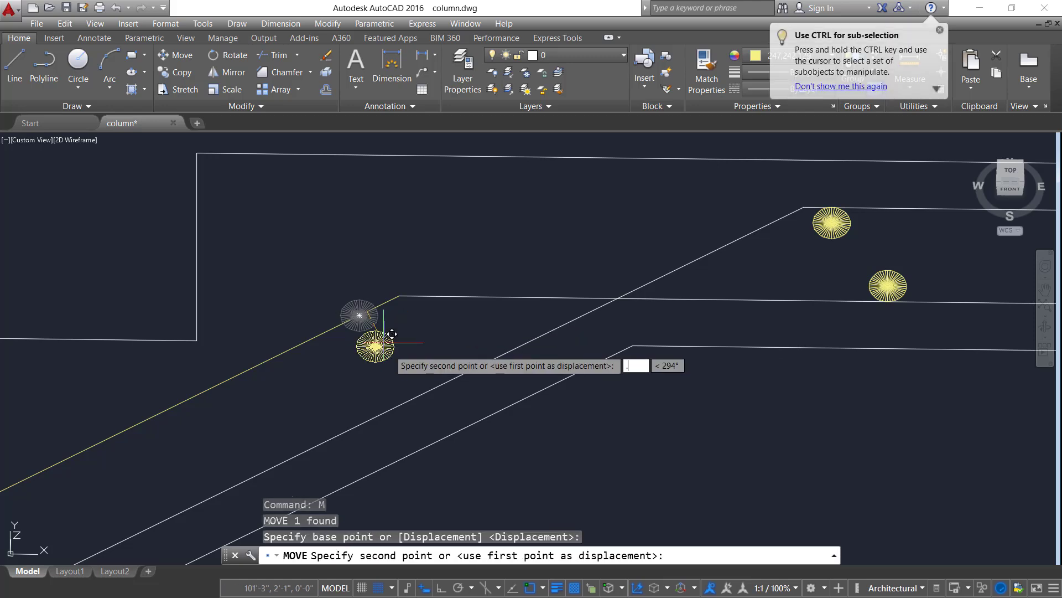
{"action": "key", "text": "Return"}
Create a path array of the lower-landing donut on the lower bar, using that bar line as the path
{"action": "scroll", "coordinate": [387, 354], "scroll_direction": "down", "scroll_amount": 10}
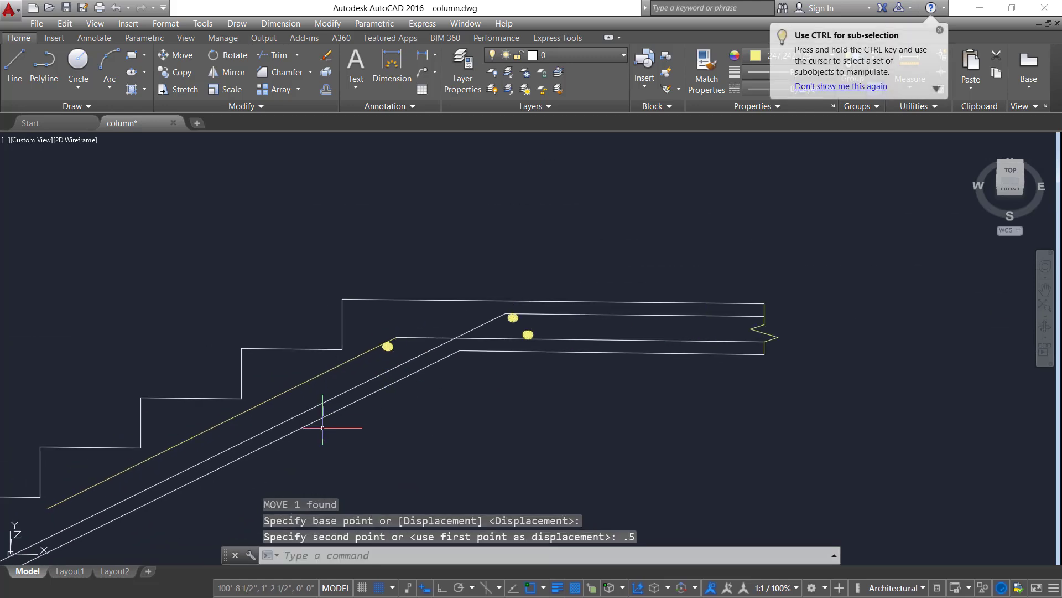
{"action": "middle_click_drag", "start_coordinate": [321, 415], "coordinate": [774, 207]}
{"action": "scroll", "coordinate": [529, 318], "scroll_direction": "up", "scroll_amount": 3}
{"action": "middle_click_drag", "start_coordinate": [651, 260], "coordinate": [428, 388]}
{"action": "scroll", "coordinate": [403, 402], "scroll_direction": "up", "scroll_amount": 2}
{"action": "middle_click_drag", "start_coordinate": [303, 446], "coordinate": [454, 405]}
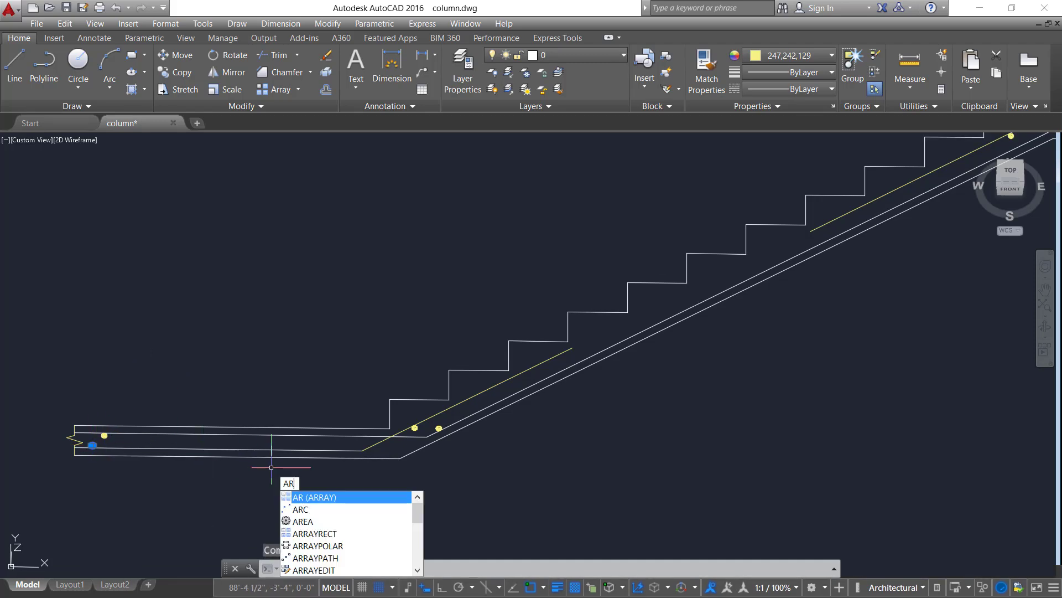
{"action": "key", "text": "Return"}
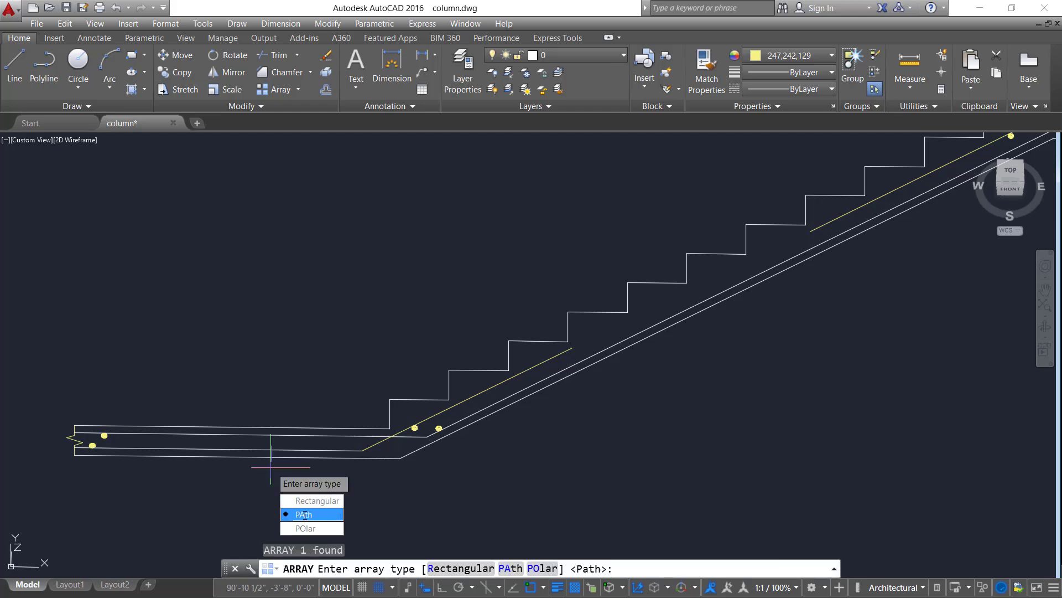
{"action": "left_click", "coordinate": [304, 515]}
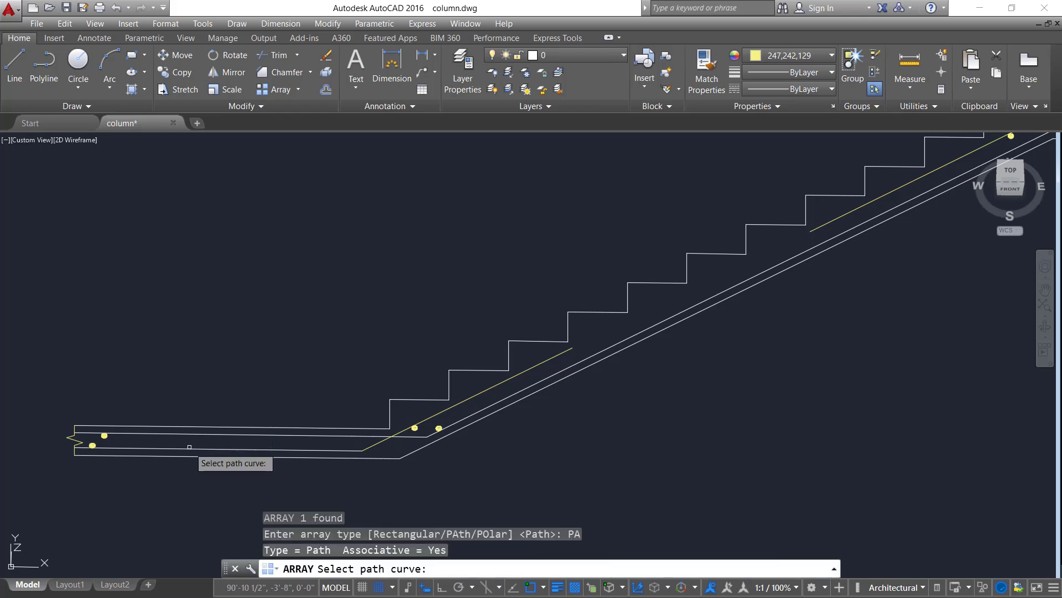
{"action": "left_click", "coordinate": [157, 449]}
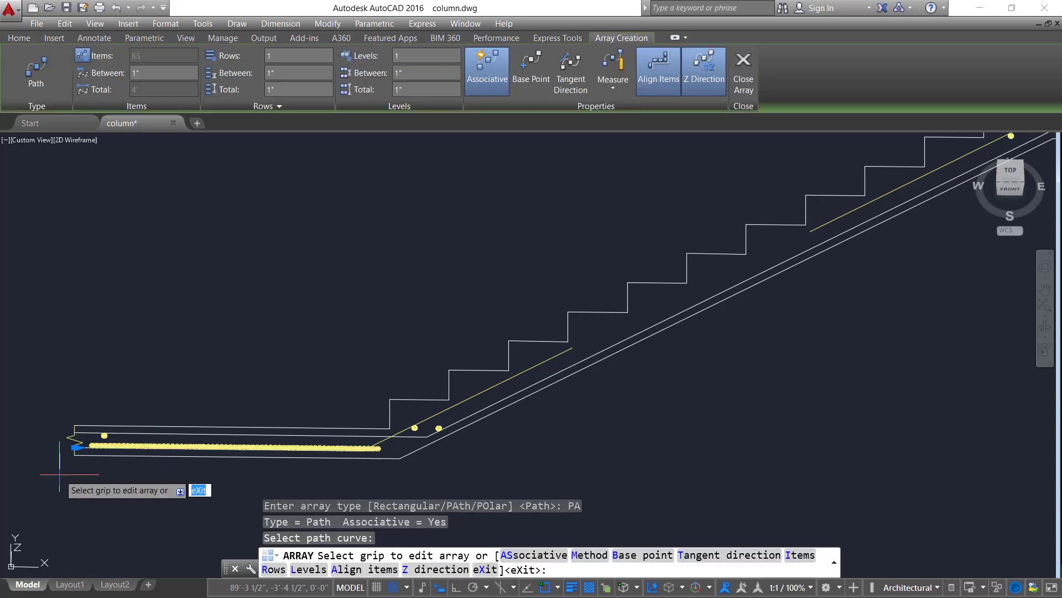
Stretch the item spacing of the lower bar's donut array to about 8 1/2" and finish the array
{"action": "scroll", "coordinate": [86, 447], "scroll_direction": "up", "scroll_amount": 6}
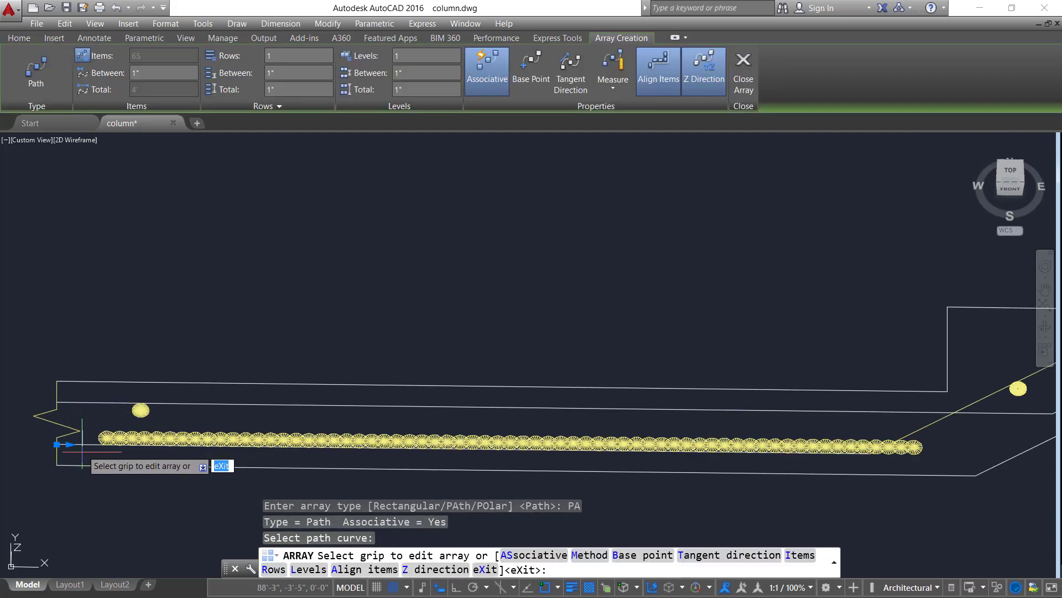
{"action": "left_click", "coordinate": [65, 443]}
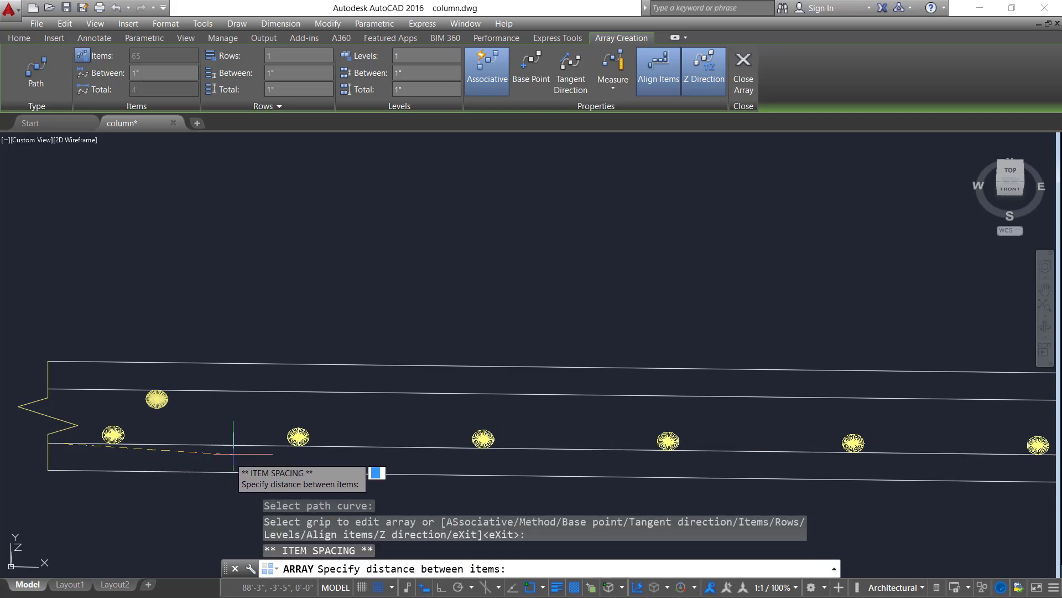
{"action": "scroll", "coordinate": [232, 455], "scroll_direction": "down", "scroll_amount": 1}
{"action": "middle_click_drag", "start_coordinate": [231, 454], "coordinate": [121, 441]}
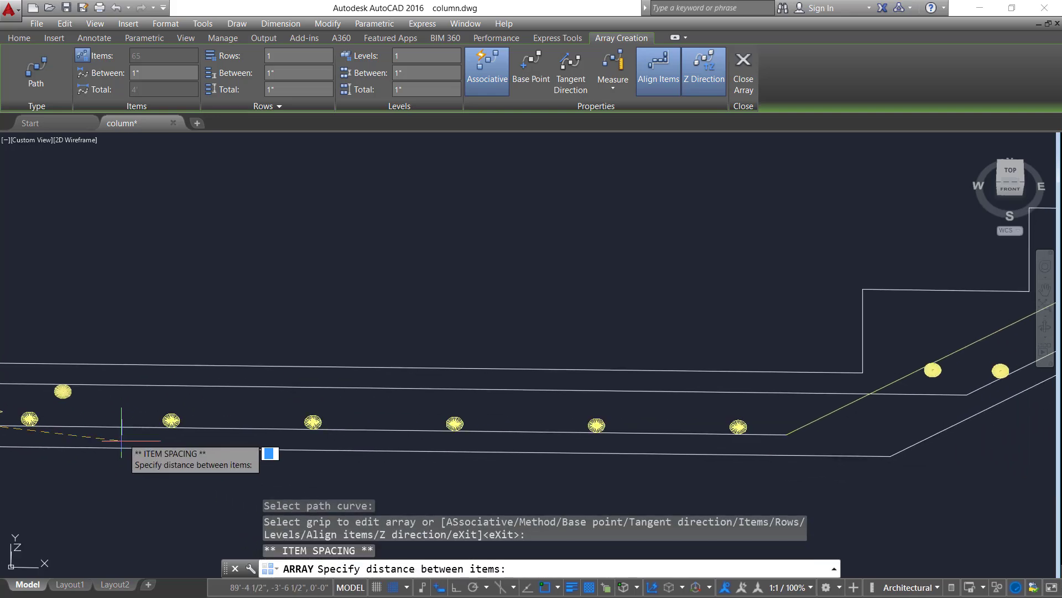
{"action": "left_click", "coordinate": [121, 441]}
{"action": "scroll", "coordinate": [121, 441], "scroll_direction": "down", "scroll_amount": 3}
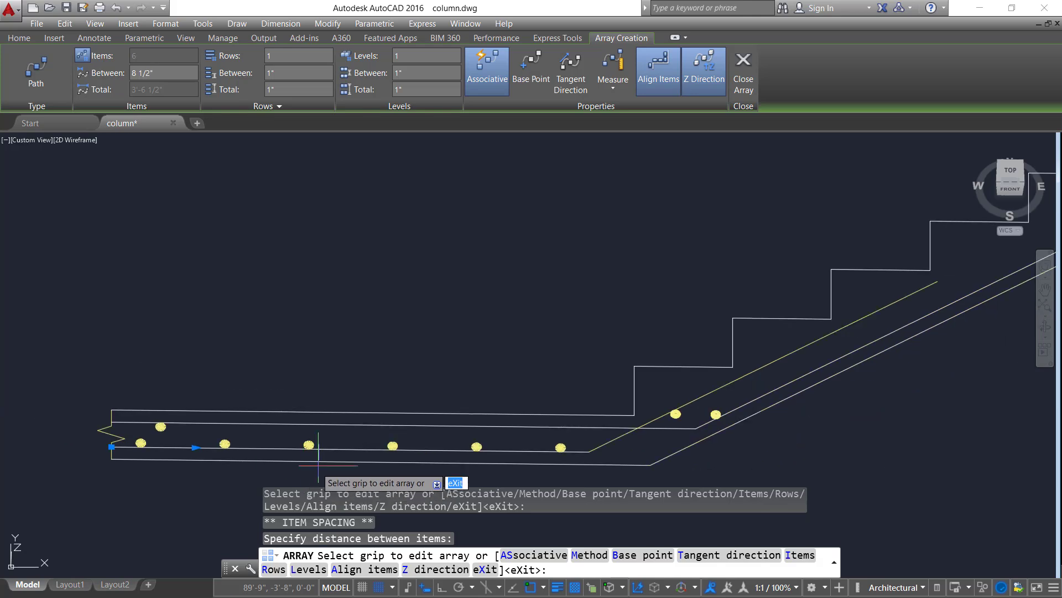
{"action": "mouse_move", "coordinate": [253, 443]}
{"action": "middle_mouse_down"}
{"action": "mouse_move", "coordinate": [277, 391]}
{"action": "mouse_move", "coordinate": [274, 350]}
{"action": "middle_mouse_up"}
{"action": "key", "text": "Return"}
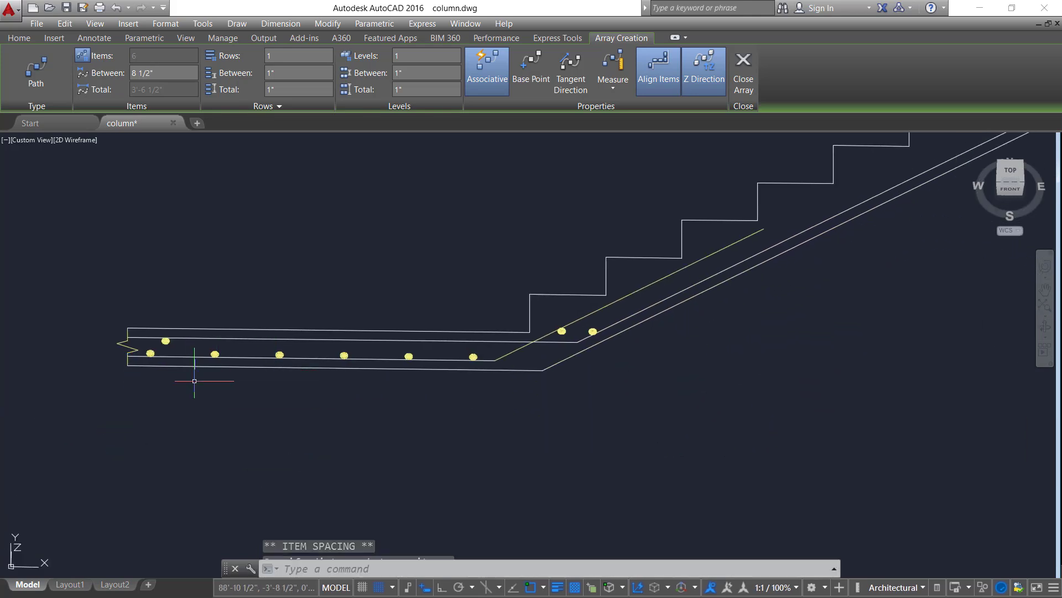
Create a path array of the lower-landing donut under the upper bar, using that bar line as the path
{"action": "type", "text": "ar"}
{"action": "key", "text": "Return"}
{"action": "left_click", "coordinate": [165, 334]}
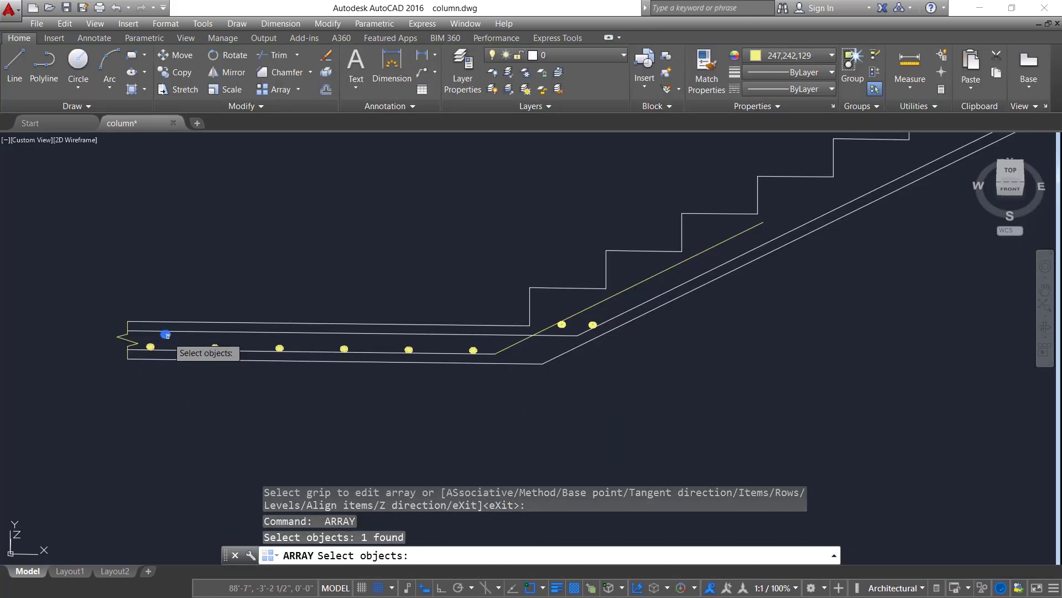
{"action": "key", "text": "Return"}
{"action": "key", "text": "Return"}
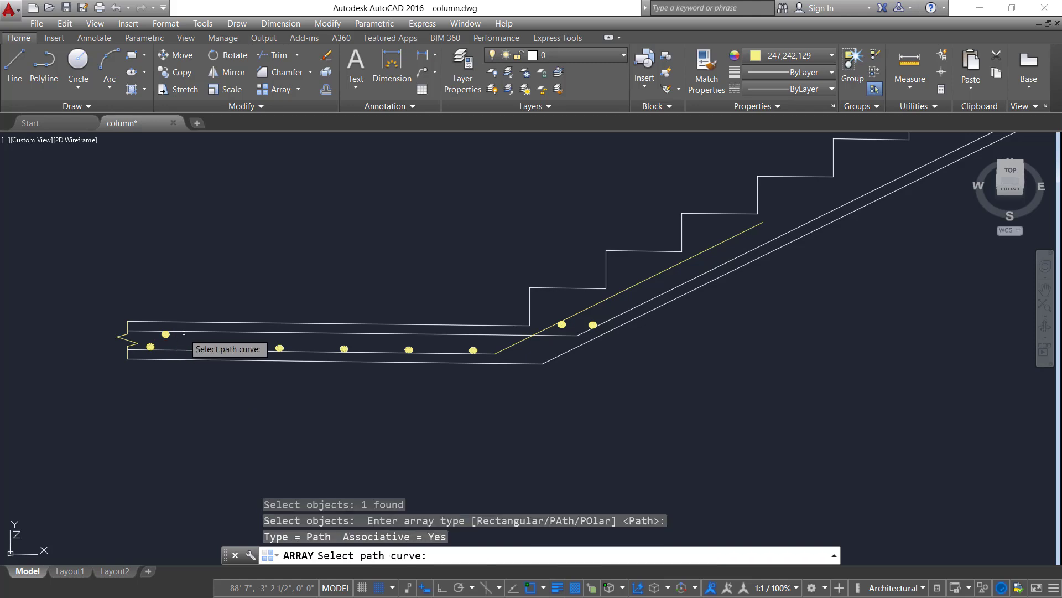
{"action": "left_click", "coordinate": [183, 330]}
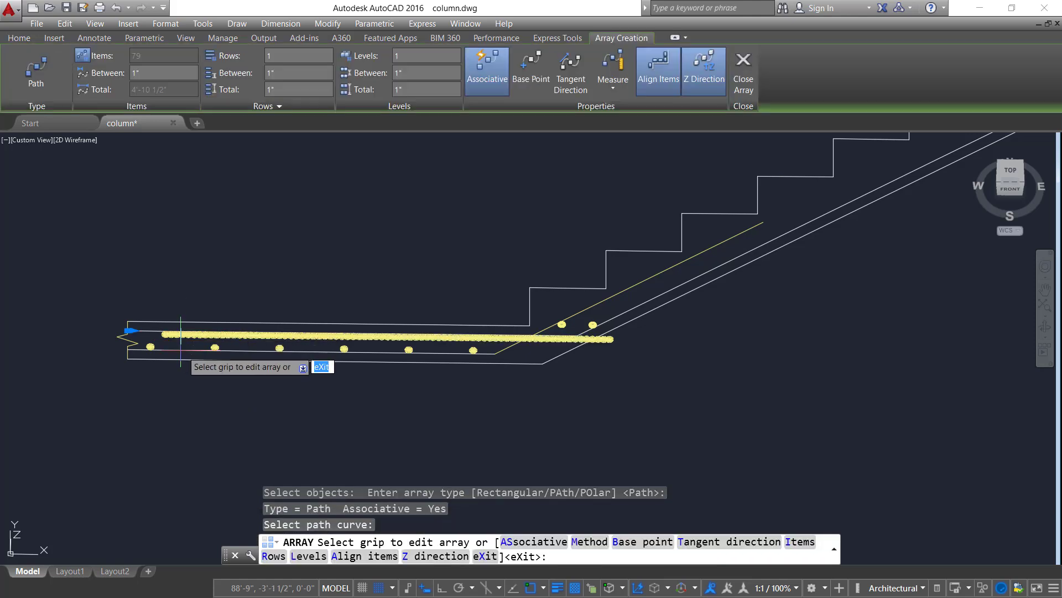
Try item spacings of about 9" and 8" for the donut array along the lower landing's upper bar
{"action": "scroll", "coordinate": [170, 349], "scroll_direction": "up", "scroll_amount": 2}
{"action": "left_click", "coordinate": [108, 319]}
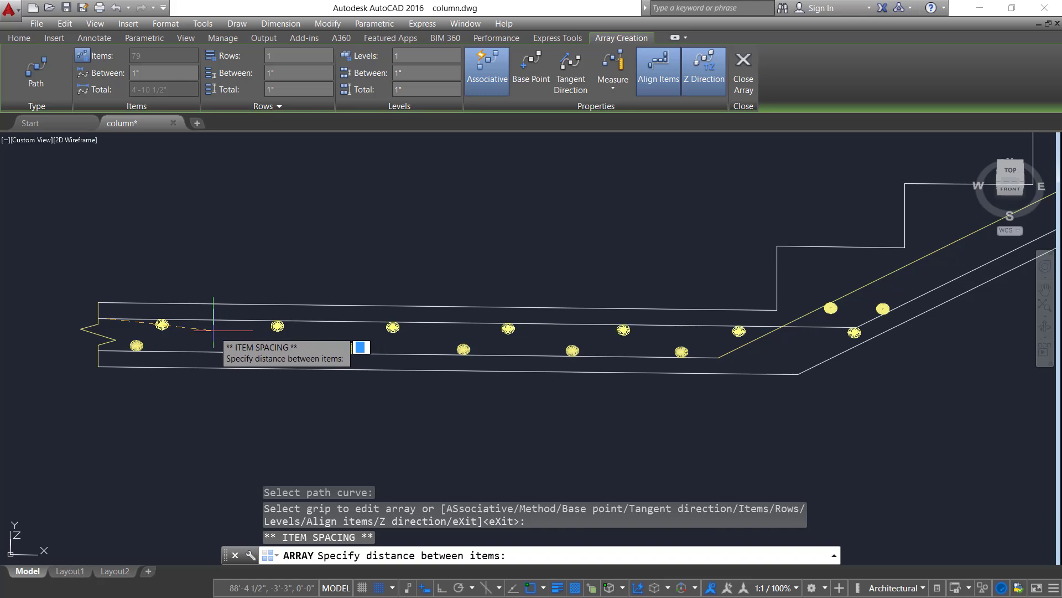
{"action": "left_click", "coordinate": [213, 331]}
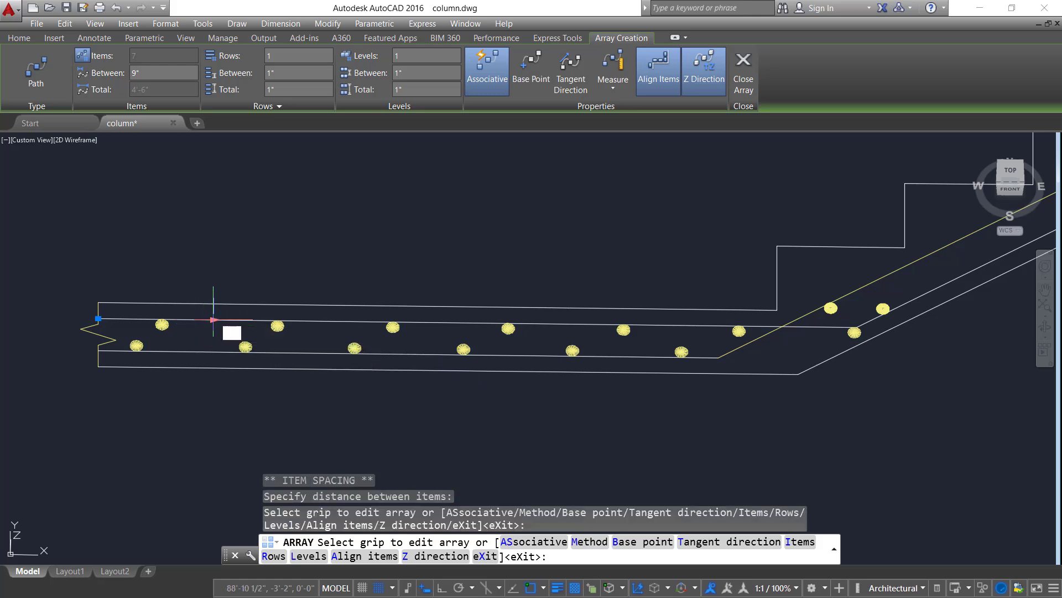
{"action": "left_click", "coordinate": [213, 319]}
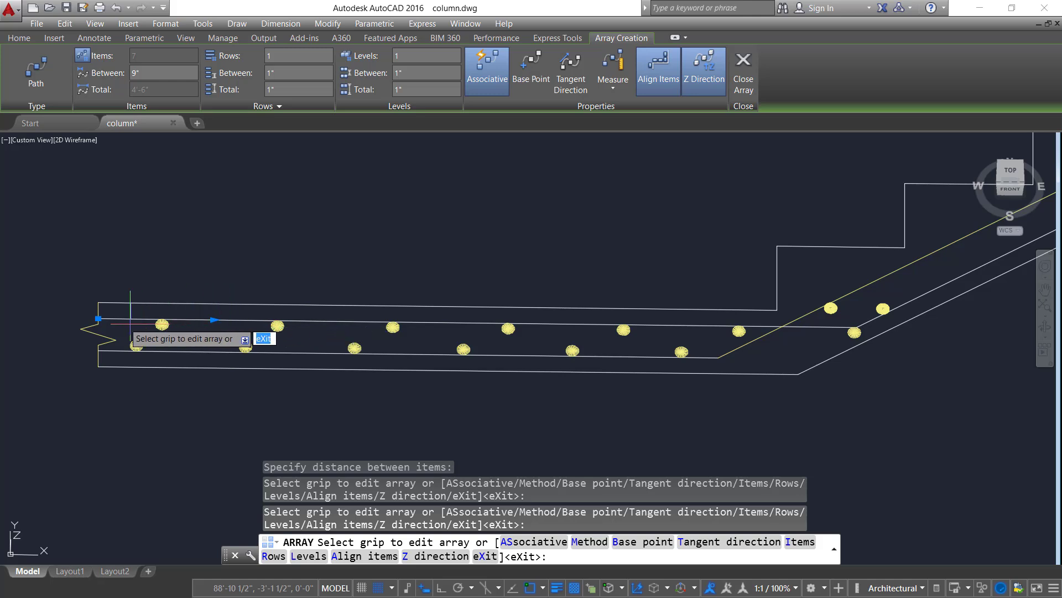
{"action": "left_click", "coordinate": [213, 319]}
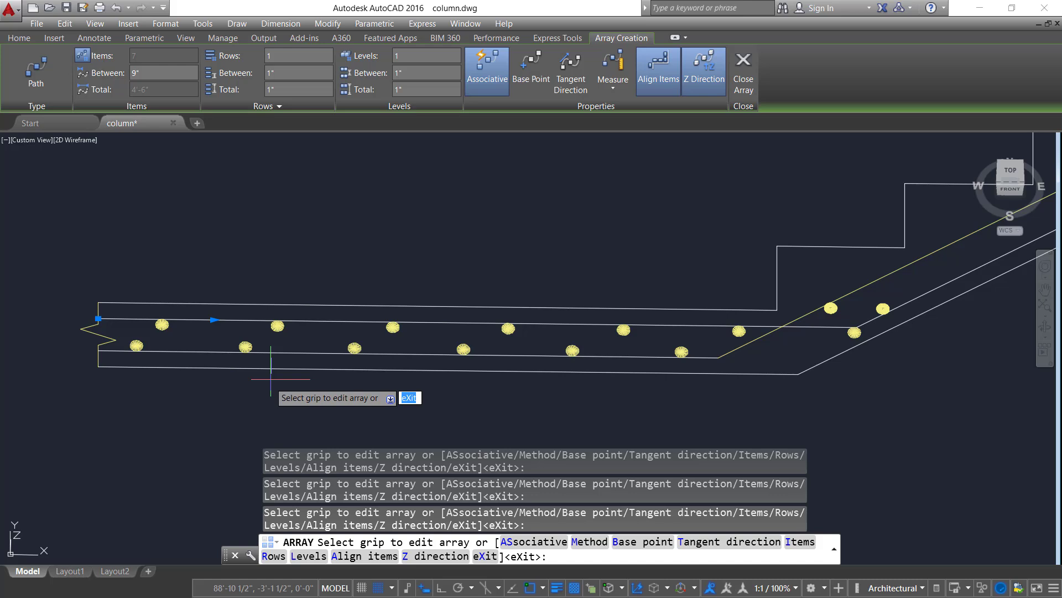
{"action": "left_click", "coordinate": [152, 75]}
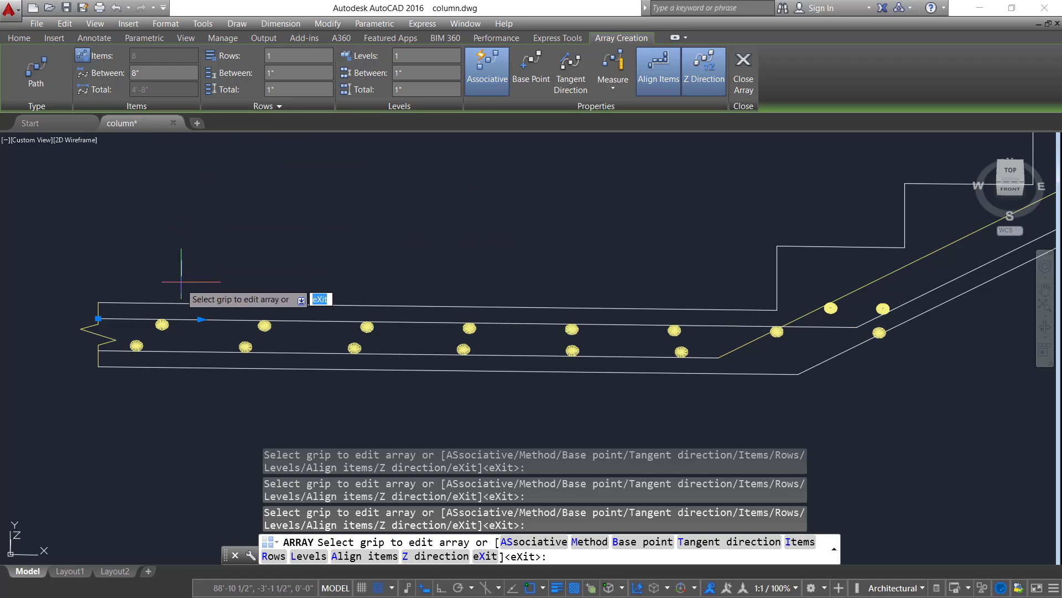
Set the upper bar's donut array spacing to about 11 1/2" and finish the array
{"action": "left_click", "coordinate": [202, 319]}
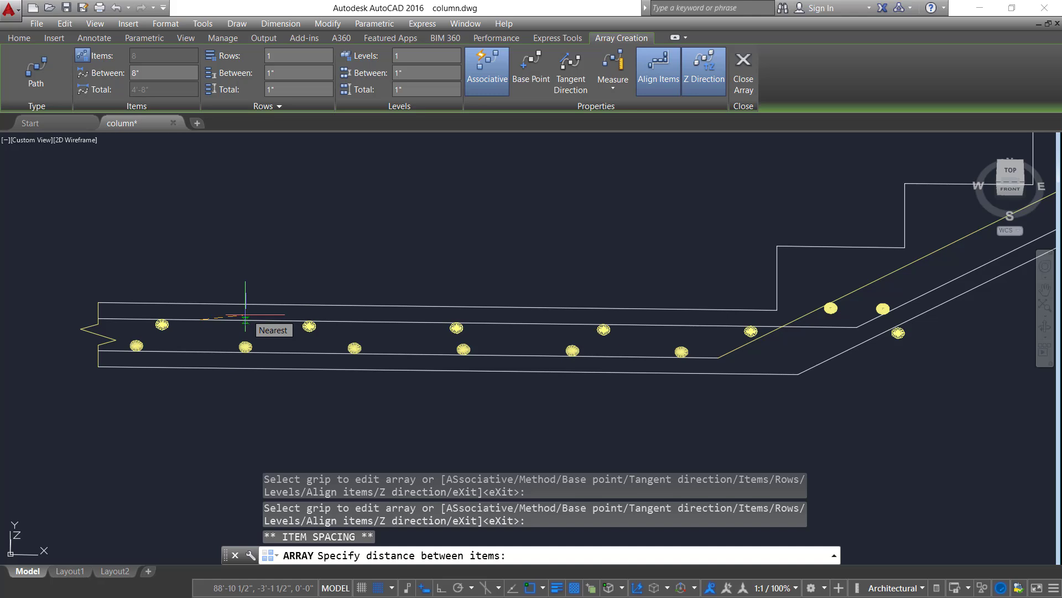
{"action": "left_click", "coordinate": [245, 316]}
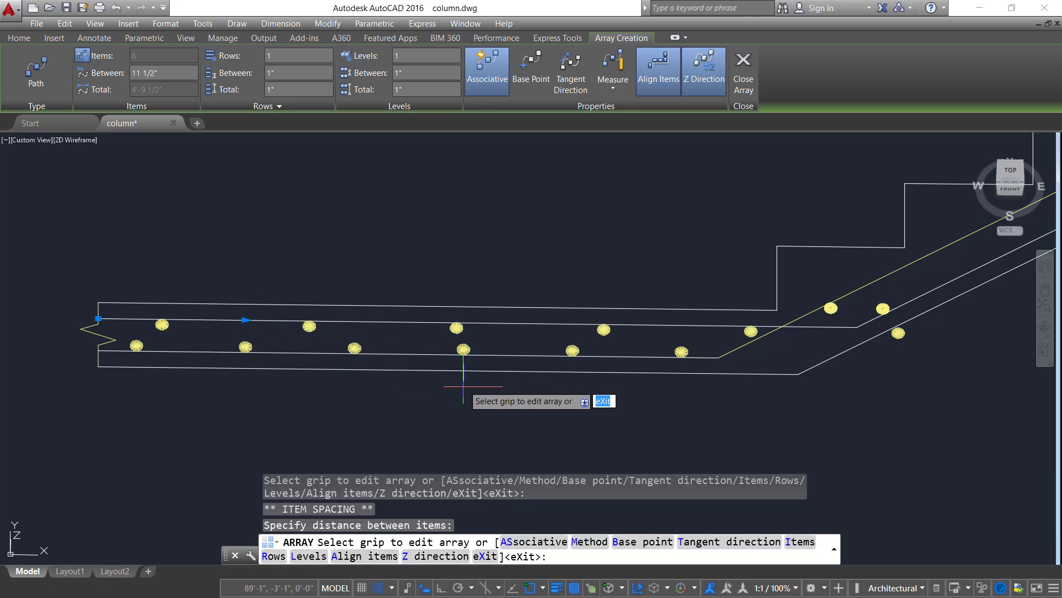
{"action": "key", "text": "Return"}
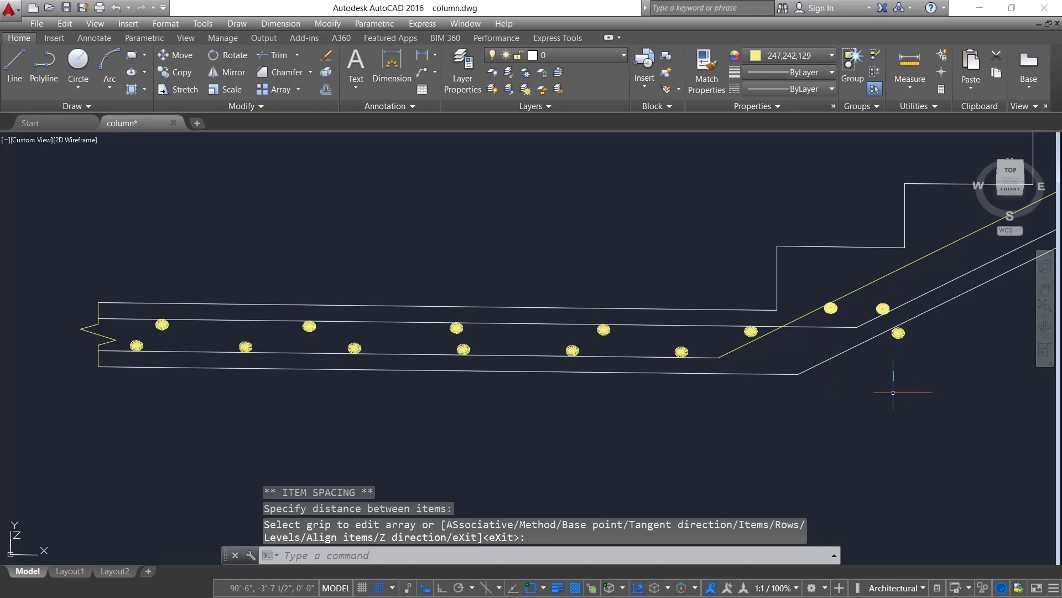
Create a path array of the donut just above the lower bend, using the white sloped bar line as the path
{"action": "scroll", "coordinate": [861, 360], "scroll_direction": "down", "scroll_amount": 4}
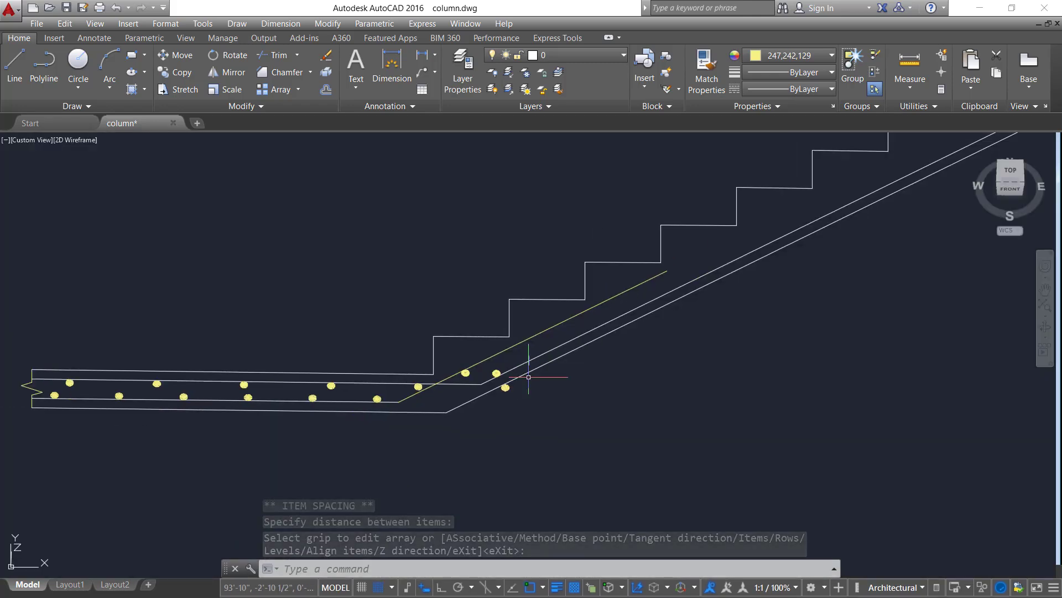
{"action": "scroll", "coordinate": [480, 402], "scroll_direction": "up", "scroll_amount": 3}
{"action": "scroll", "coordinate": [495, 397], "scroll_direction": "up", "scroll_amount": 3}
{"action": "scroll", "coordinate": [485, 325], "scroll_direction": "down", "scroll_amount": 3}
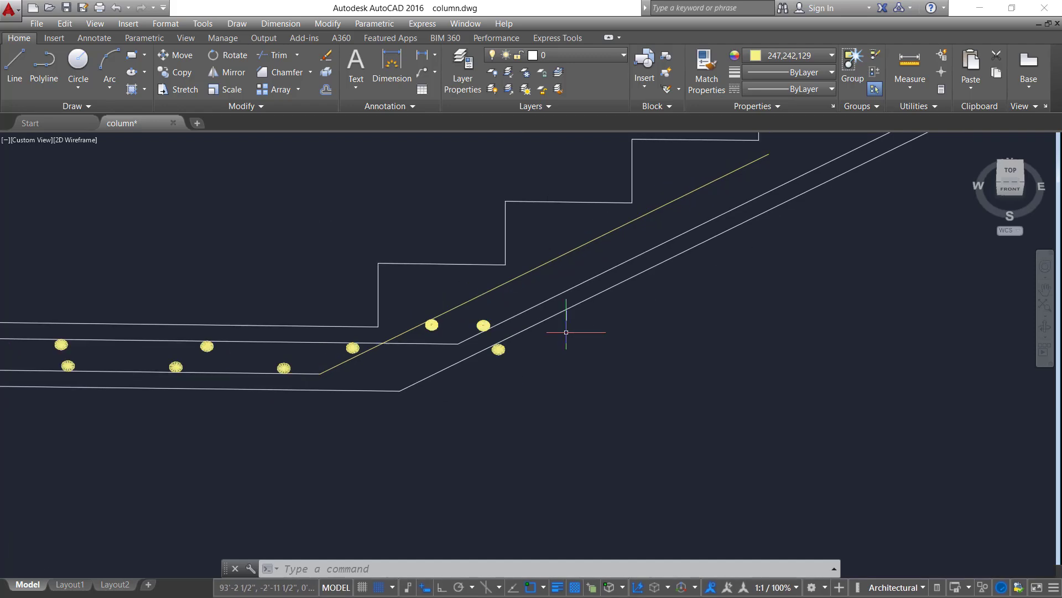
{"action": "scroll", "coordinate": [753, 321], "scroll_direction": "down", "scroll_amount": 4}
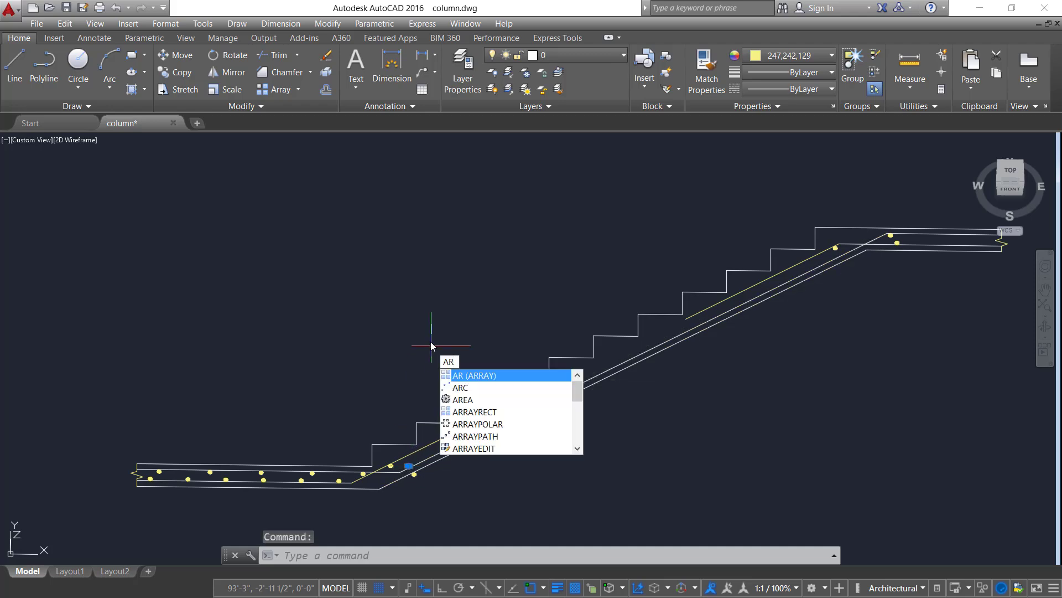
{"action": "key", "text": "Return"}
{"action": "left_click", "coordinate": [459, 389]}
{"action": "scroll", "coordinate": [408, 420], "scroll_direction": "up", "scroll_amount": 5}
{"action": "scroll", "coordinate": [470, 356], "scroll_direction": "down", "scroll_amount": 5}
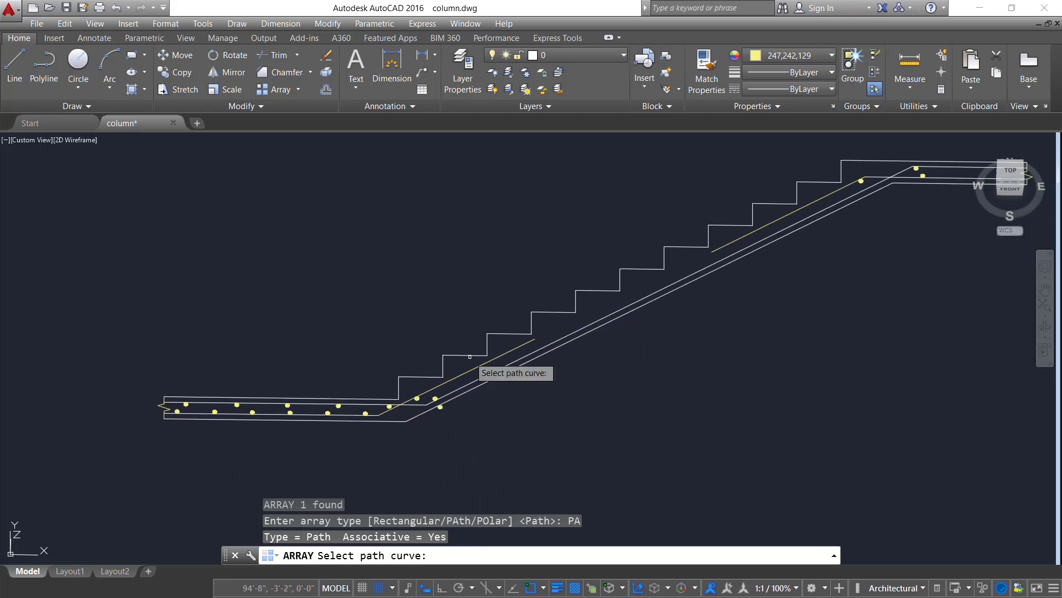
{"action": "scroll", "coordinate": [469, 356], "scroll_direction": "up", "scroll_amount": 2}
{"action": "left_click", "coordinate": [354, 421]}
Stretch the item spacing of the donut array on the white sloped bar to about 1' and finish the array
{"action": "left_click", "coordinate": [445, 394]}
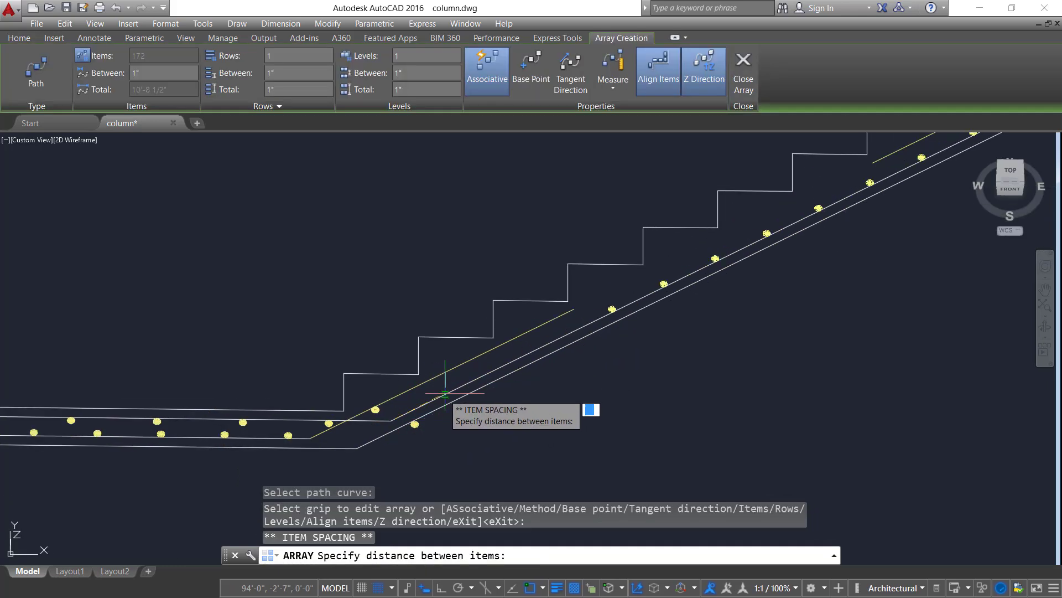
{"action": "scroll", "coordinate": [445, 395], "scroll_direction": "down", "scroll_amount": 4}
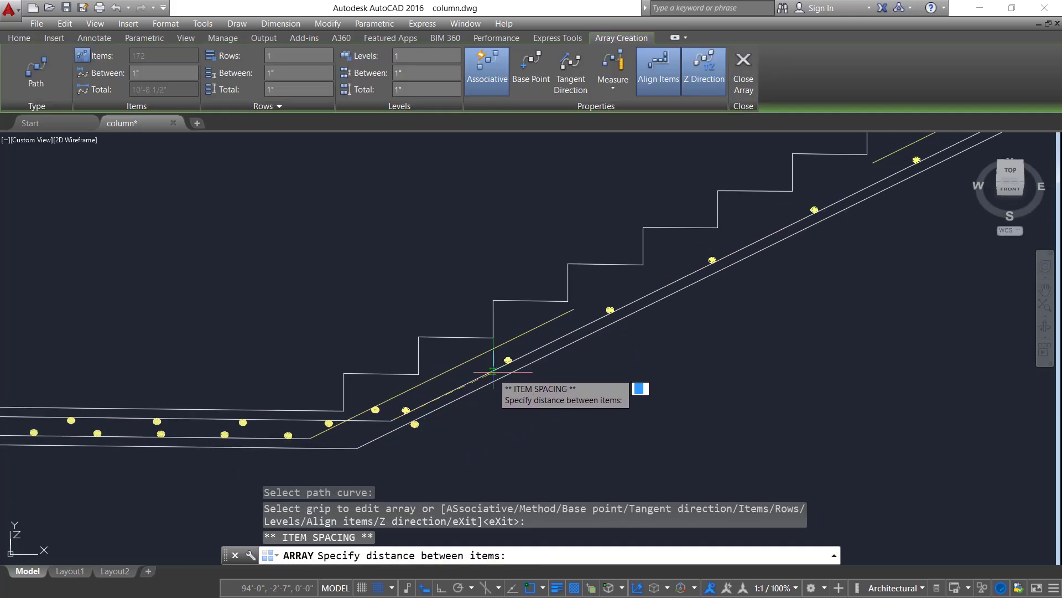
{"action": "left_click", "coordinate": [436, 397]}
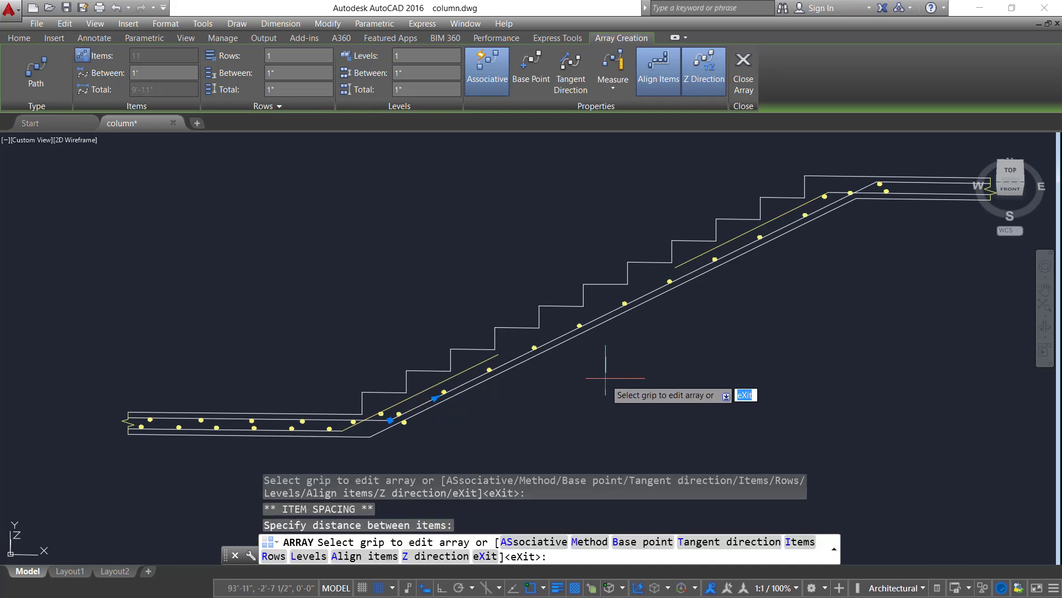
{"action": "key", "text": "Return"}
Create a path array of the lower donut along the lower yellow sloped bar, with an item spacing of 1'-3 1/2"
{"action": "scroll", "coordinate": [392, 413], "scroll_direction": "up", "scroll_amount": 3}
{"action": "left_click", "coordinate": [367, 417]}
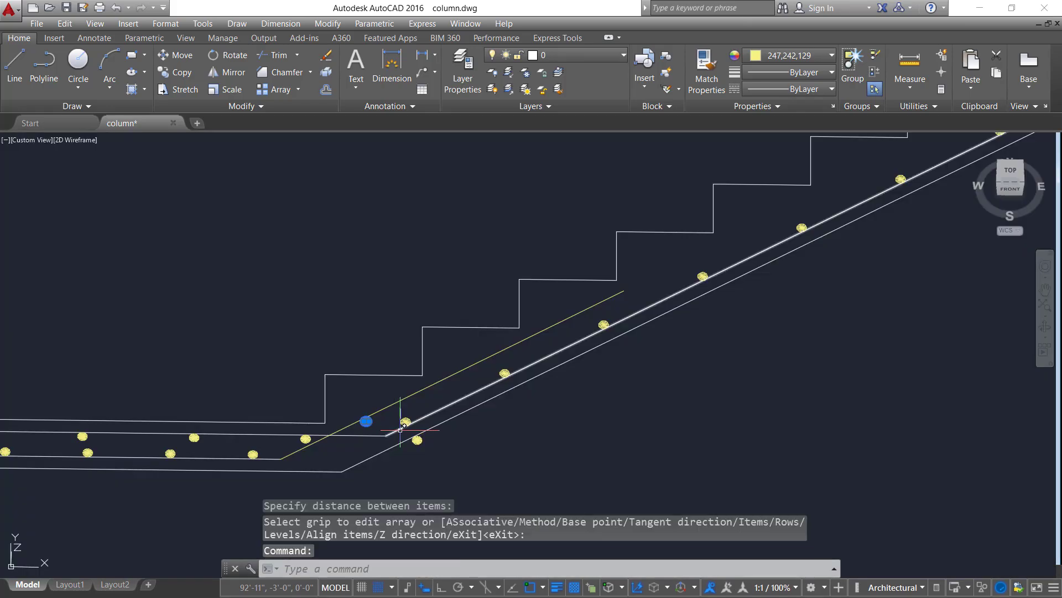
{"action": "key", "text": "Return"}
{"action": "left_click", "coordinate": [316, 287]}
{"action": "left_click", "coordinate": [388, 406]}
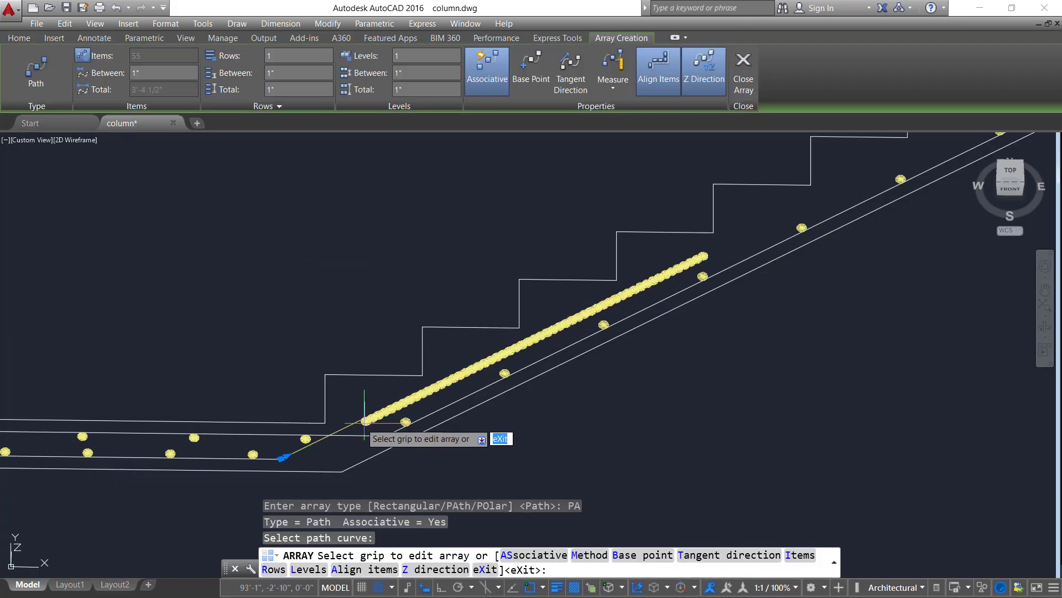
{"action": "left_click", "coordinate": [285, 456]}
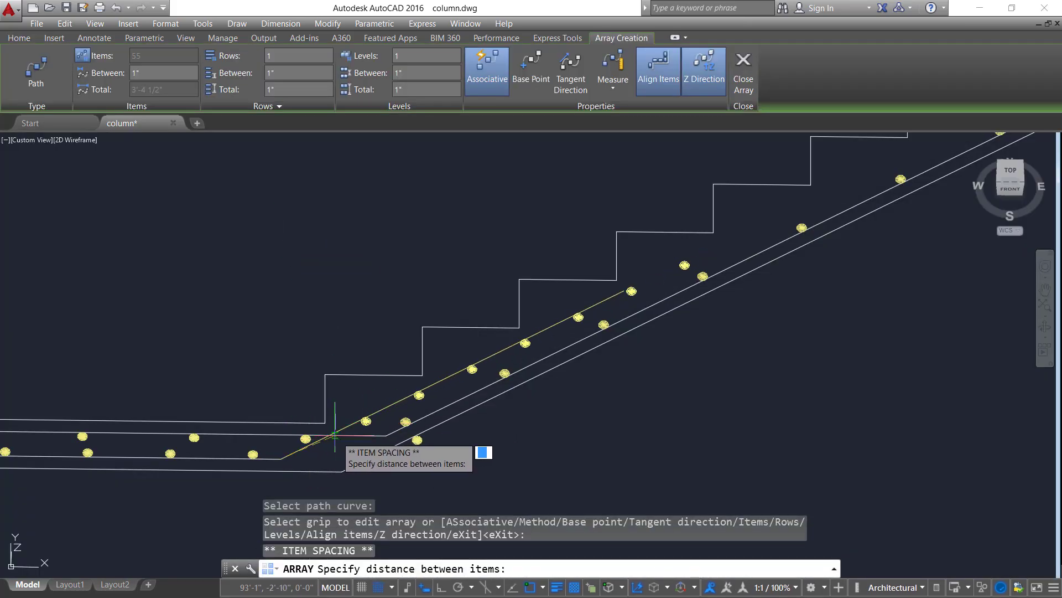
{"action": "left_click", "coordinate": [413, 404]}
{"action": "scroll", "coordinate": [486, 433], "scroll_direction": "down", "scroll_amount": 3}
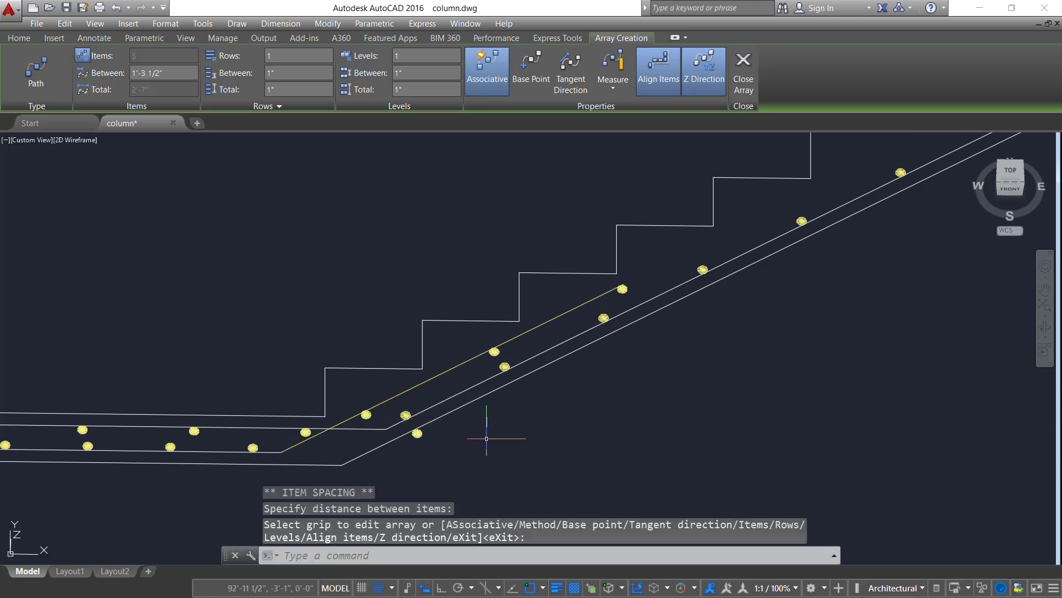
{"action": "key", "text": "Return"}
Array the donut beside the upper bend along the upper yellow sloped bar, spacing the path array as four donuts
{"action": "middle_click_drag", "start_coordinate": [486, 434], "coordinate": [383, 396]}
{"action": "scroll", "coordinate": [666, 373], "scroll_direction": "down", "scroll_amount": 1}
{"action": "scroll", "coordinate": [602, 265], "scroll_direction": "up", "scroll_amount": 5}
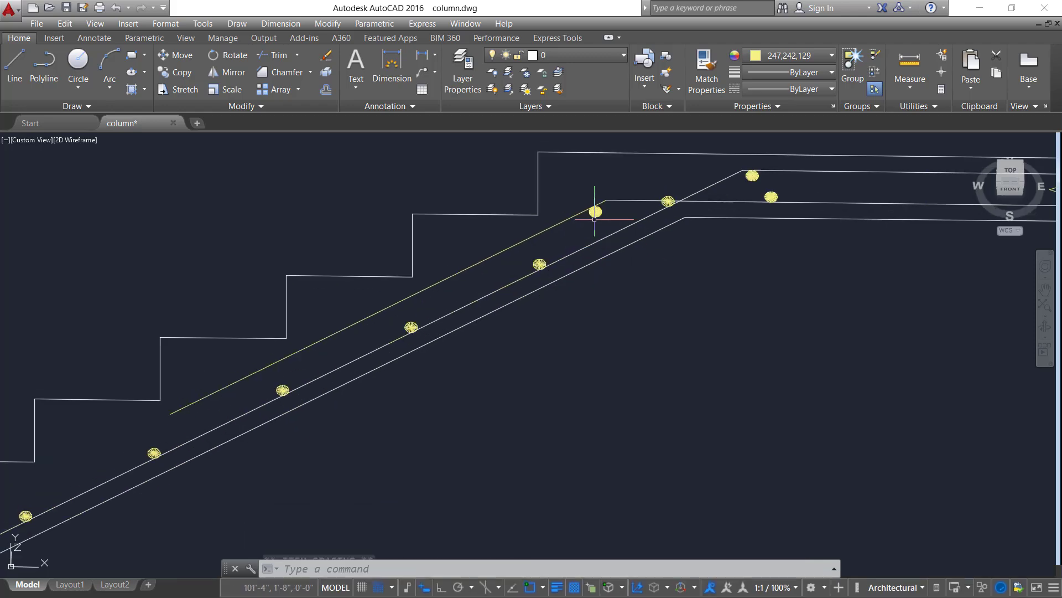
{"action": "left_click", "coordinate": [594, 217]}
{"action": "key", "text": "Return"}
{"action": "left_click", "coordinate": [633, 288]}
{"action": "left_click", "coordinate": [562, 220]}
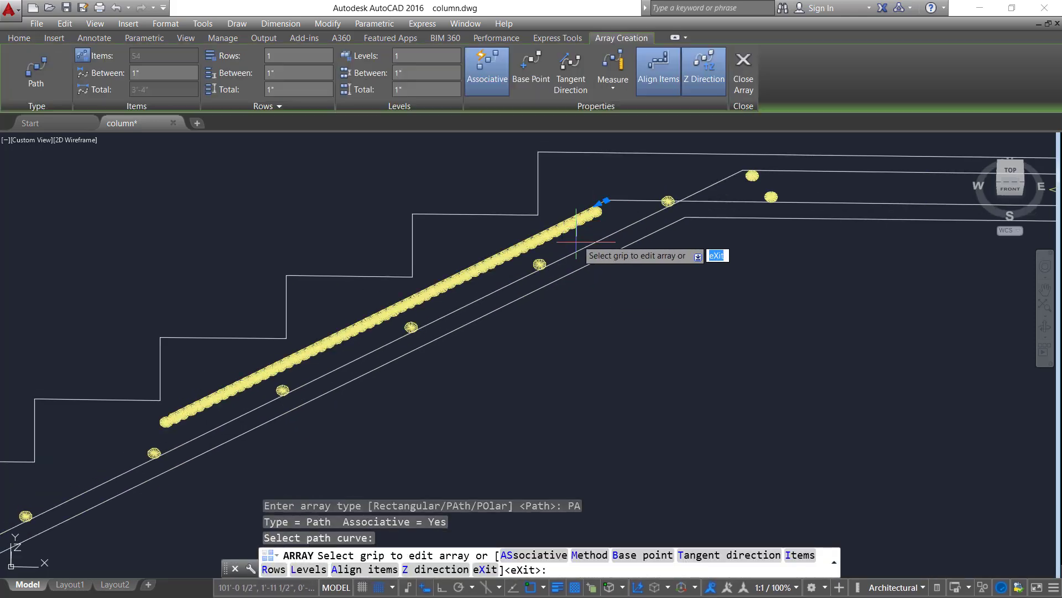
{"action": "left_click", "coordinate": [595, 205]}
{"action": "left_click", "coordinate": [597, 203]}
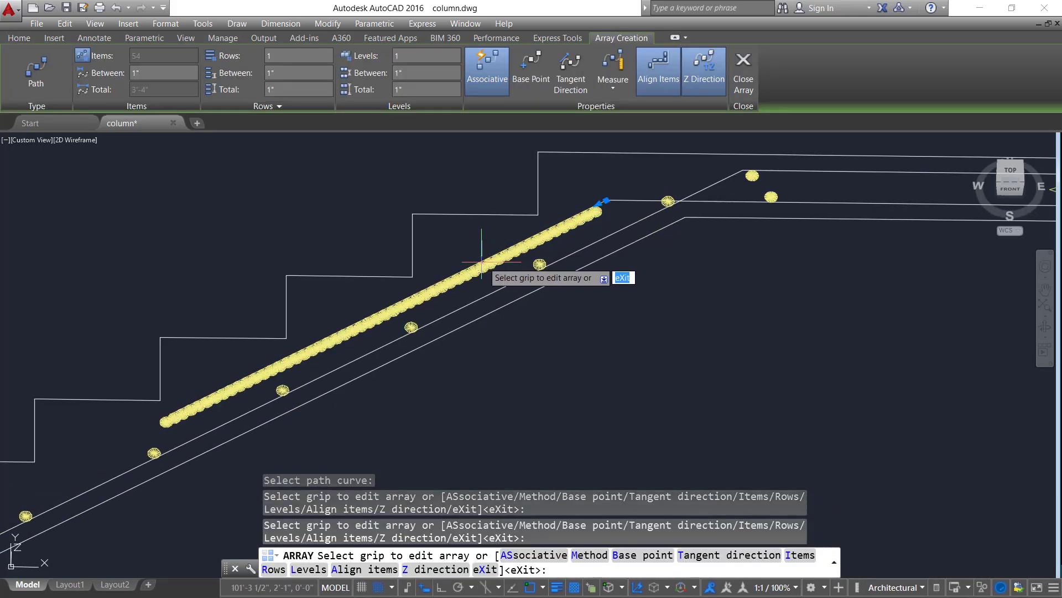
{"action": "left_click", "coordinate": [598, 203]}
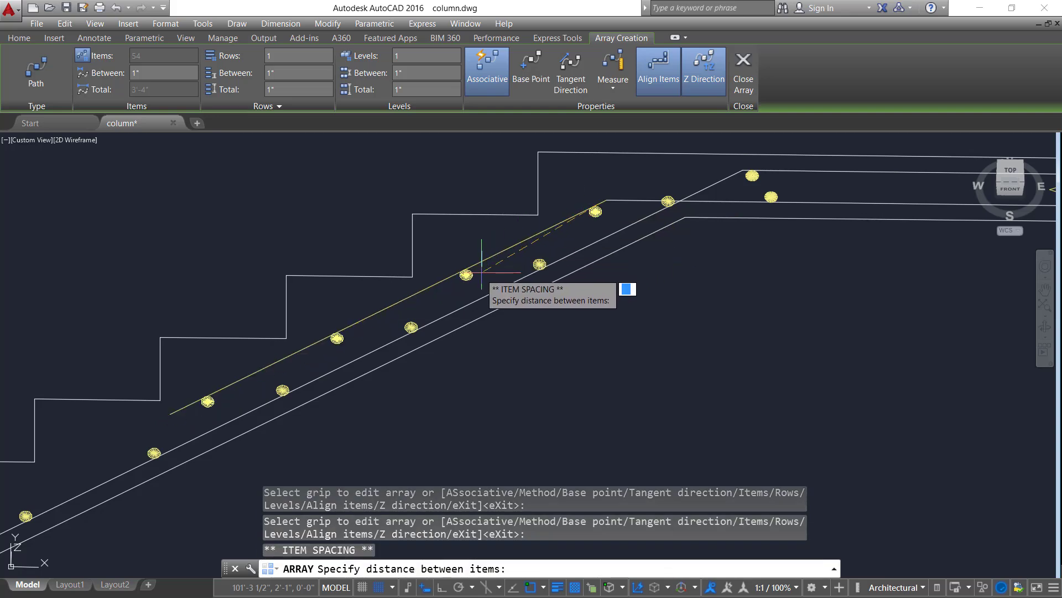
{"action": "key", "text": "Return"}
Array the upper donut along the upper landing's top bar as a path array, spaced to place three donuts
{"action": "key", "text": "Return"}
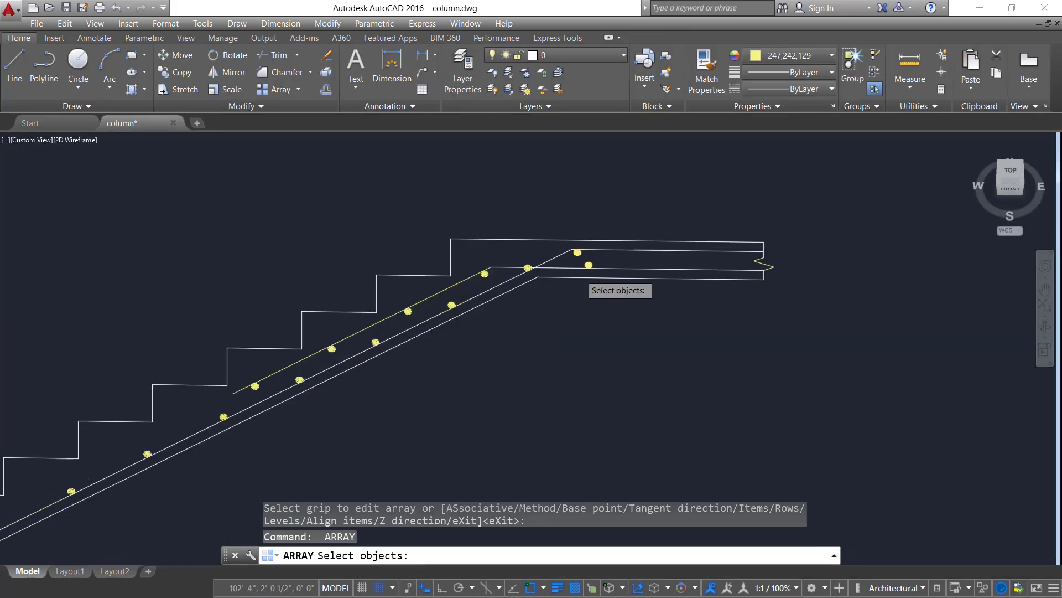
{"action": "scroll", "coordinate": [578, 243], "scroll_direction": "up", "scroll_amount": 3}
{"action": "left_click", "coordinate": [576, 224]}
{"action": "key", "text": "Return"}
{"action": "left_click", "coordinate": [654, 267]}
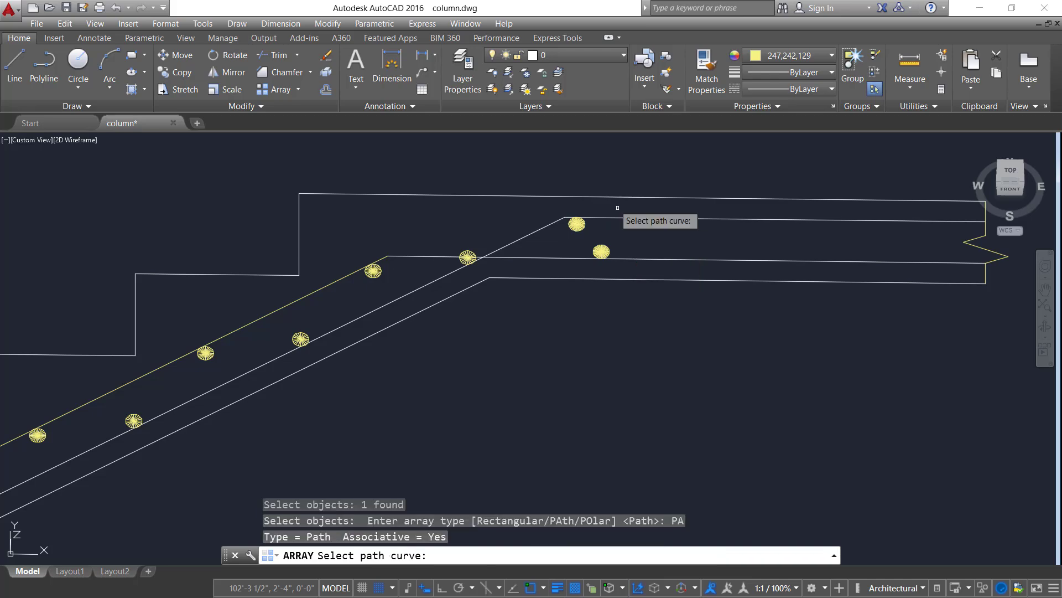
{"action": "left_click", "coordinate": [610, 216]}
{"action": "left_click", "coordinate": [586, 218]}
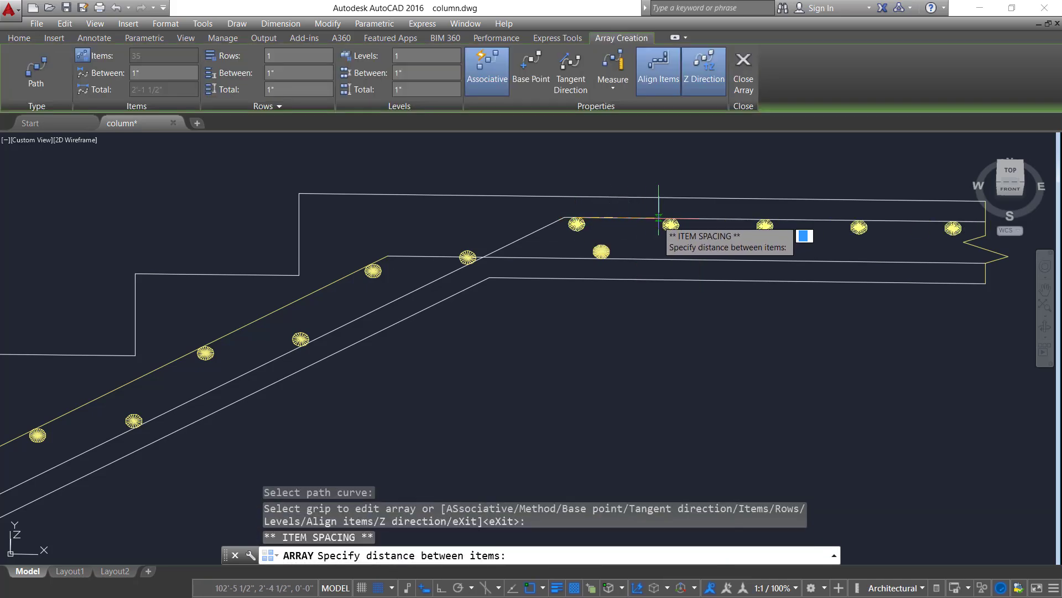
{"action": "left_click", "coordinate": [724, 219]}
{"action": "key", "text": "Return"}
{"action": "key", "text": "Return"}
{"action": "key", "text": "Escape"}
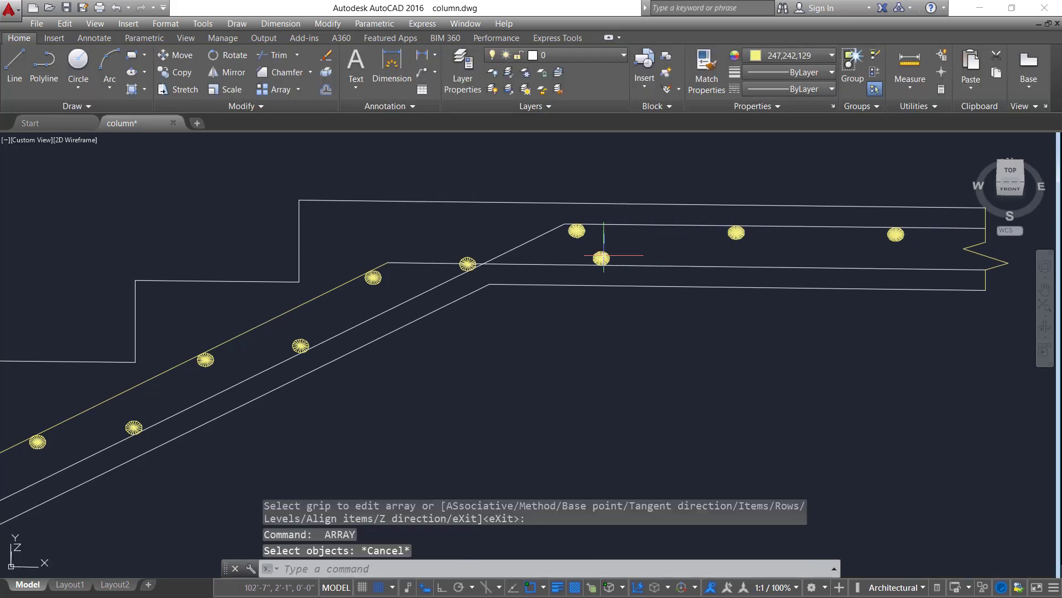
Create a path array of the remaining donut along the upper landing's lower bar, with an item spacing of 10 1/2"
{"action": "left_click", "coordinate": [602, 252]}
{"action": "key", "text": "Return"}
{"action": "left_click", "coordinate": [642, 318]}
{"action": "left_click", "coordinate": [633, 265]}
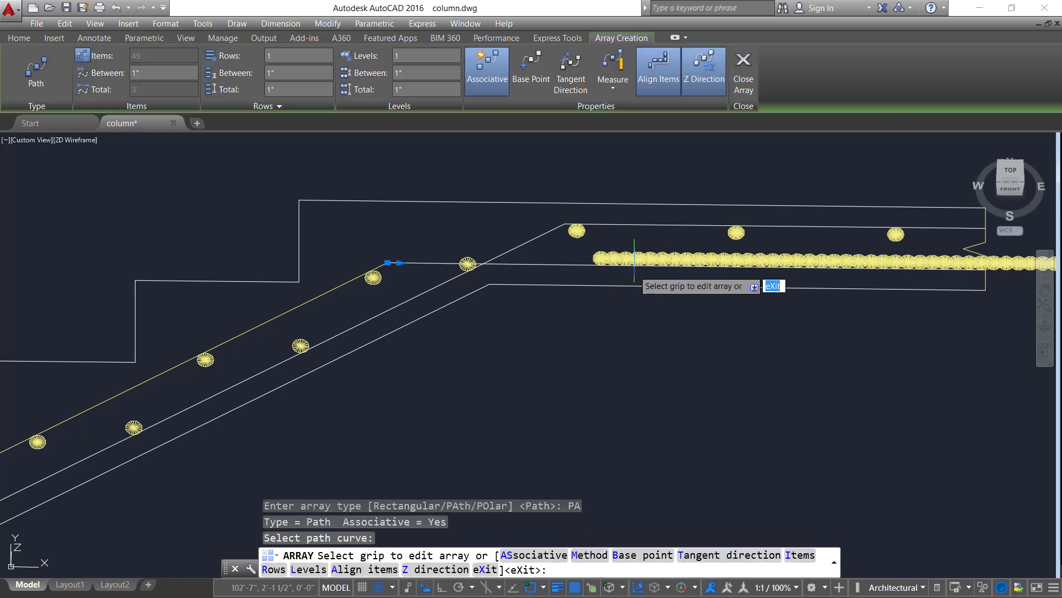
{"action": "scroll", "coordinate": [738, 261], "scroll_direction": "down", "scroll_amount": 1}
{"action": "middle_click_drag", "start_coordinate": [738, 262], "coordinate": [467, 276]}
{"action": "scroll", "coordinate": [244, 280], "scroll_direction": "up", "scroll_amount": 1}
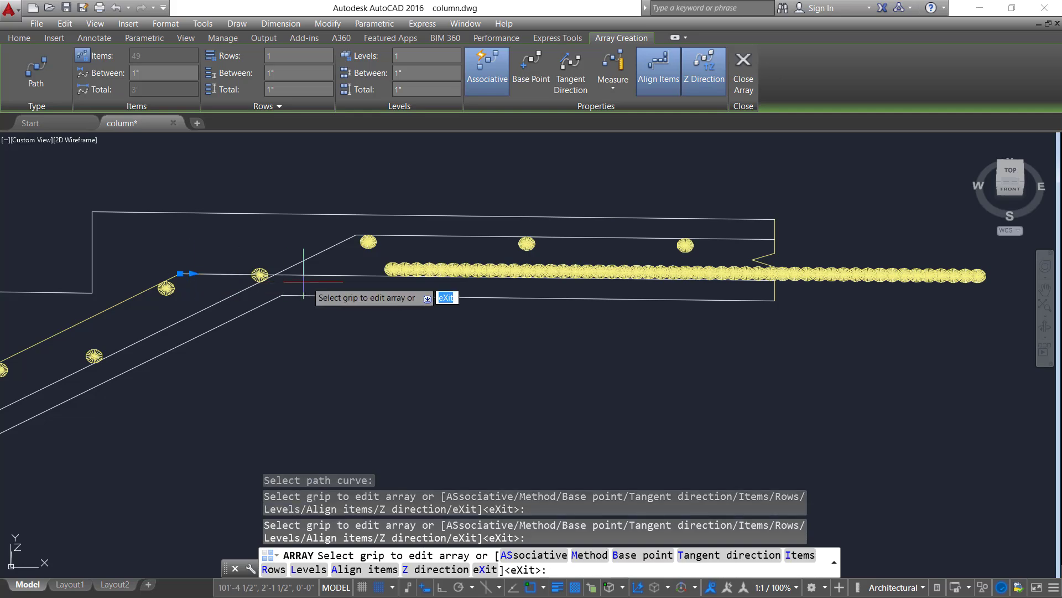
{"action": "key", "text": "Return"}
{"action": "left_click", "coordinate": [191, 275]}
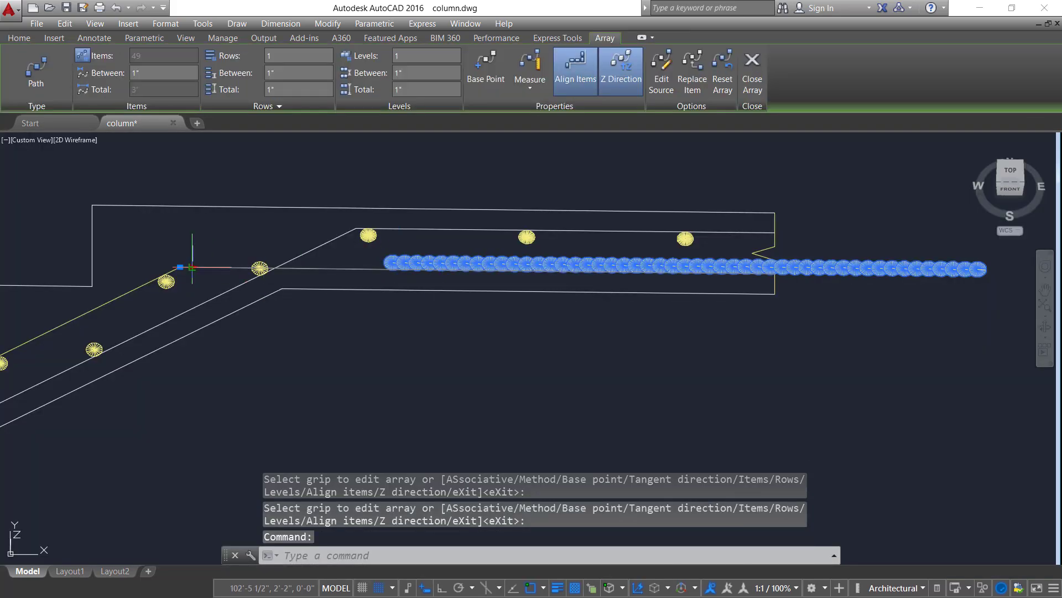
{"action": "left_click", "coordinate": [192, 267]}
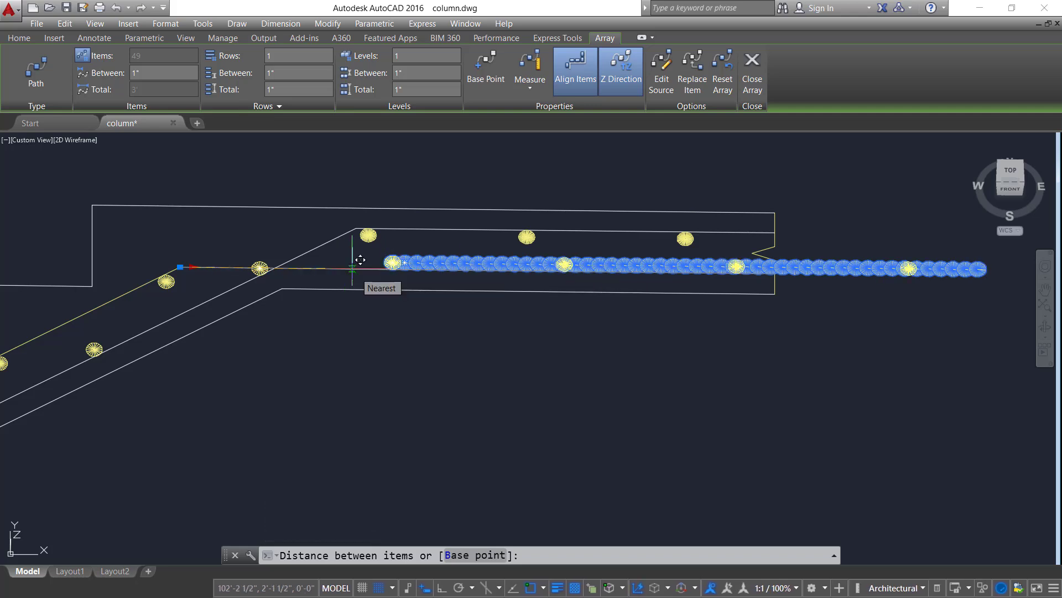
{"action": "left_click", "coordinate": [360, 260]}
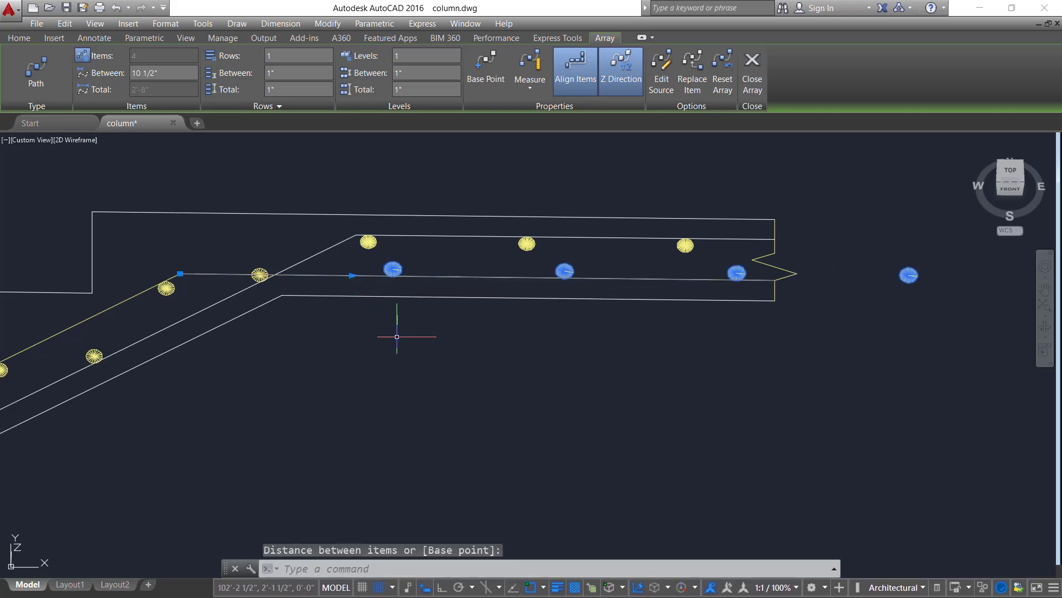
Move the donut array on the upper landing's lower bar about 5 1/2" back toward the bend
{"action": "left_click", "coordinate": [179, 273]}
{"action": "left_click", "coordinate": [473, 271]}
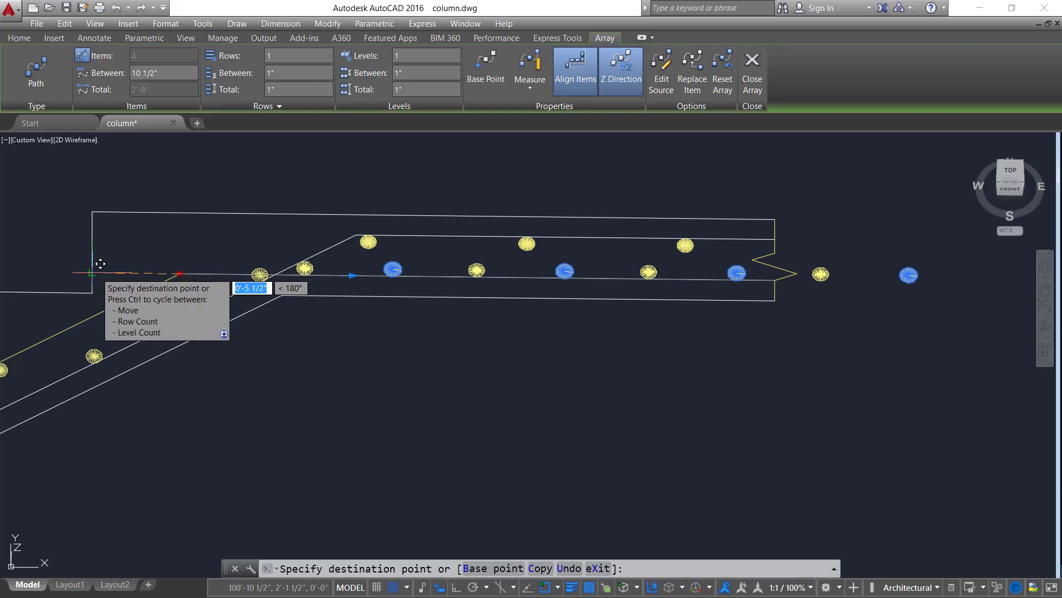
{"action": "key", "text": "Escape"}
{"action": "key", "text": "Escape"}
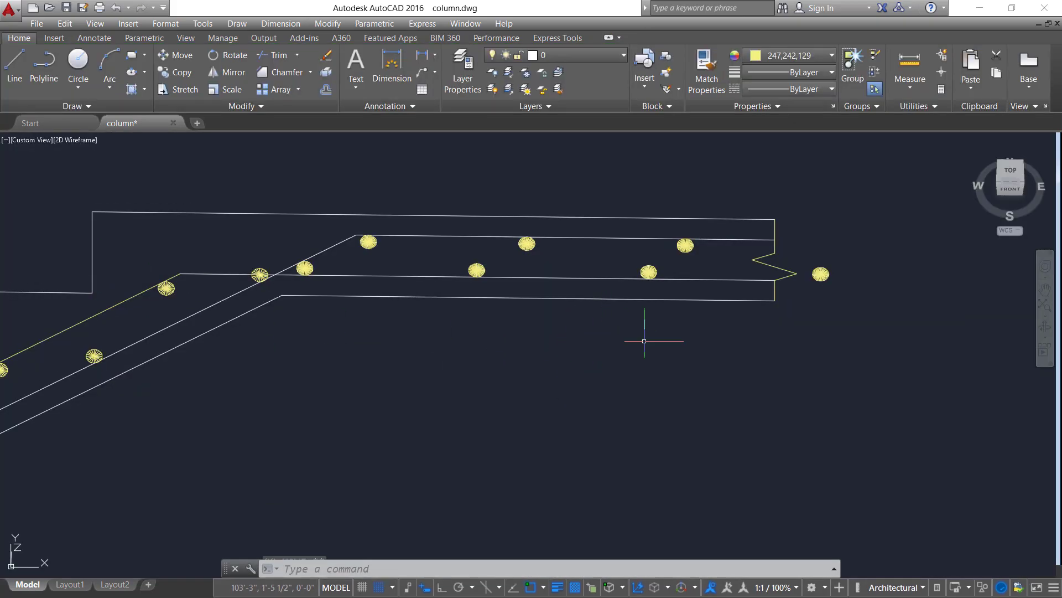
Move the donut array on the lower landing's upper bar horizontally outward with Ortho on, placing its first donut near the break line
{"action": "scroll", "coordinate": [644, 341], "scroll_direction": "down", "scroll_amount": 3}
{"action": "scroll", "coordinate": [550, 356], "scroll_direction": "up", "scroll_amount": 2}
{"action": "scroll", "coordinate": [417, 391], "scroll_direction": "up", "scroll_amount": 3}
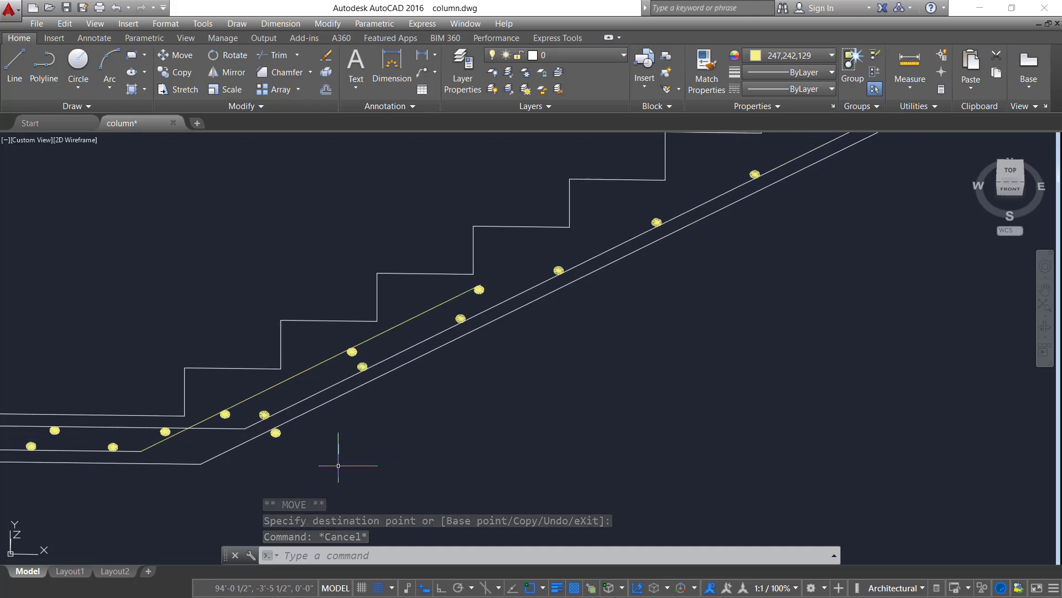
{"action": "scroll", "coordinate": [354, 463], "scroll_direction": "down", "scroll_amount": 1}
{"action": "middle_click_drag", "start_coordinate": [366, 460], "coordinate": [650, 399]}
{"action": "left_click", "coordinate": [153, 372]}
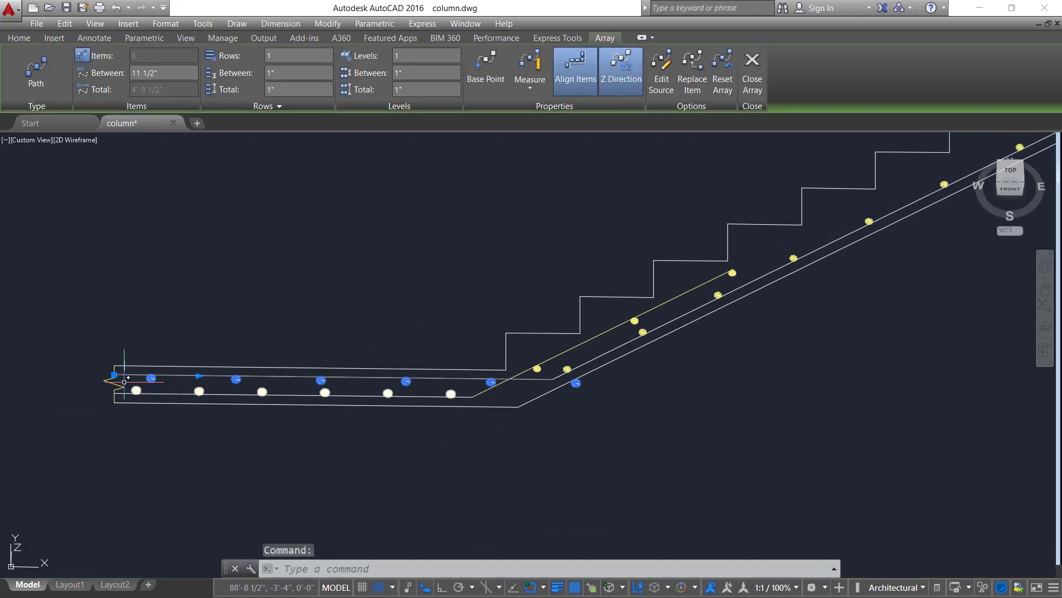
{"action": "left_click", "coordinate": [105, 374]}
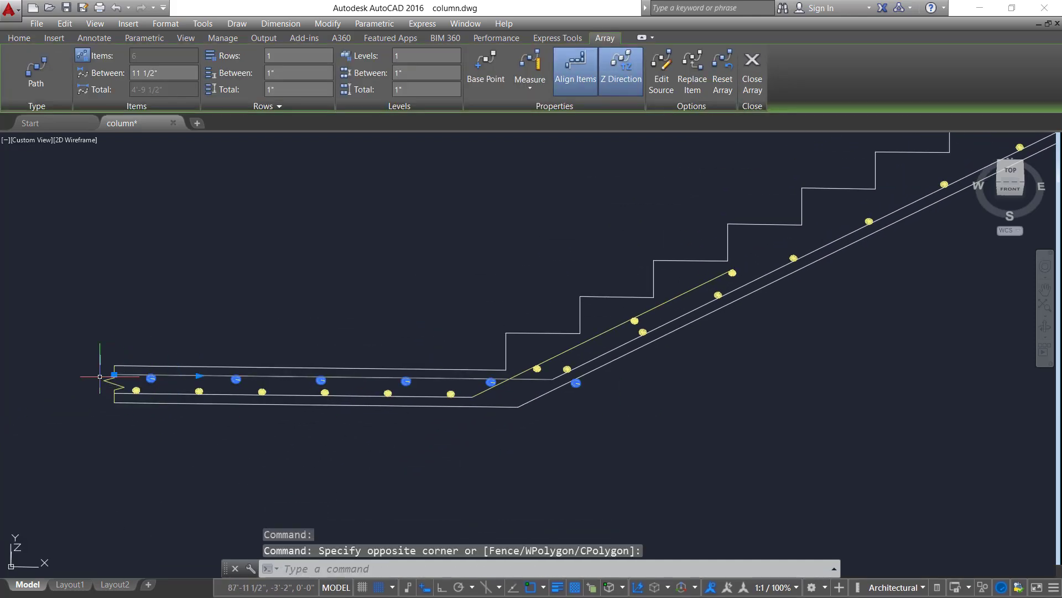
{"action": "left_click", "coordinate": [114, 374]}
{"action": "left_click", "coordinate": [472, 276]}
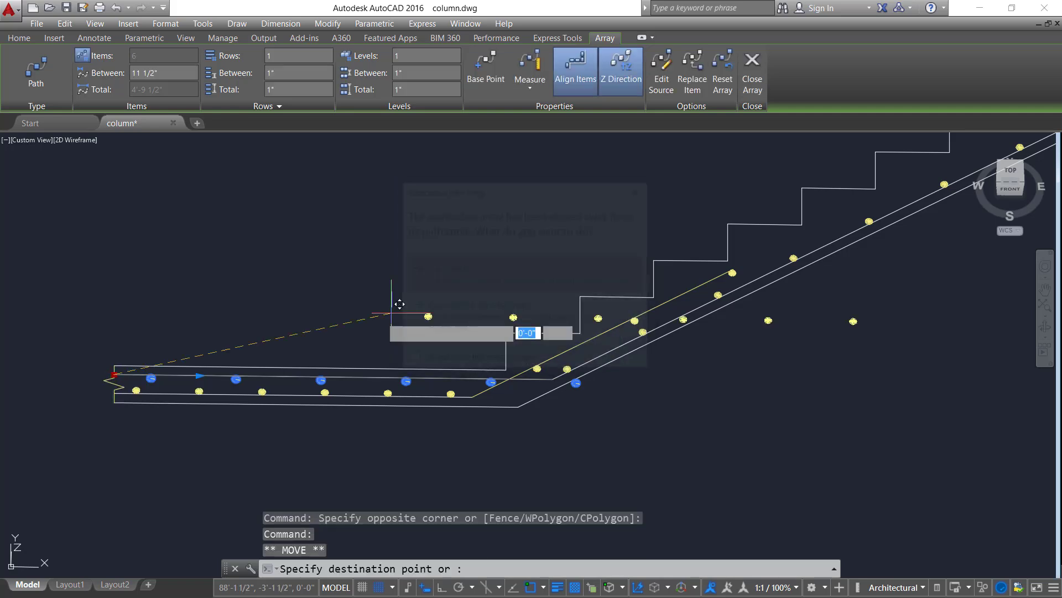
{"action": "scroll", "coordinate": [78, 378], "scroll_direction": "up", "scroll_amount": 3}
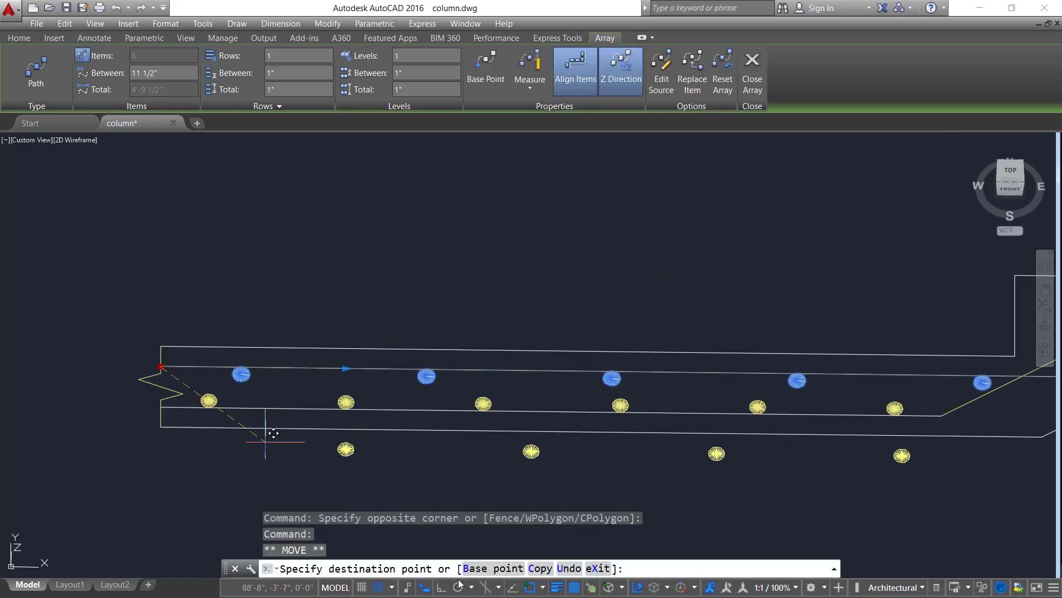
{"action": "key", "text": "F8"}
{"action": "scroll", "coordinate": [111, 364], "scroll_direction": "down", "scroll_amount": 2}
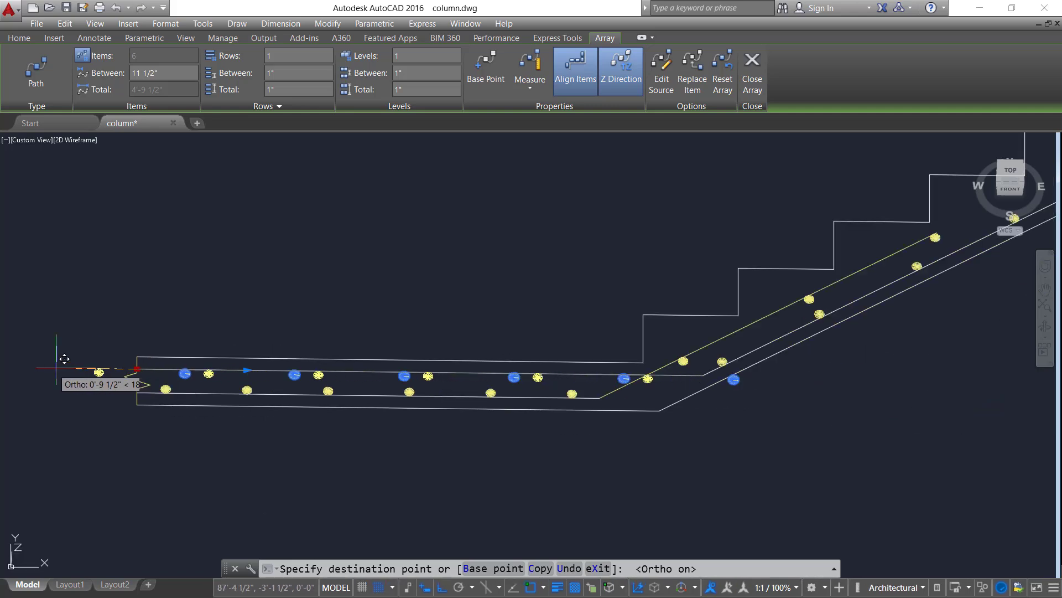
{"action": "left_click", "coordinate": [105, 359]}
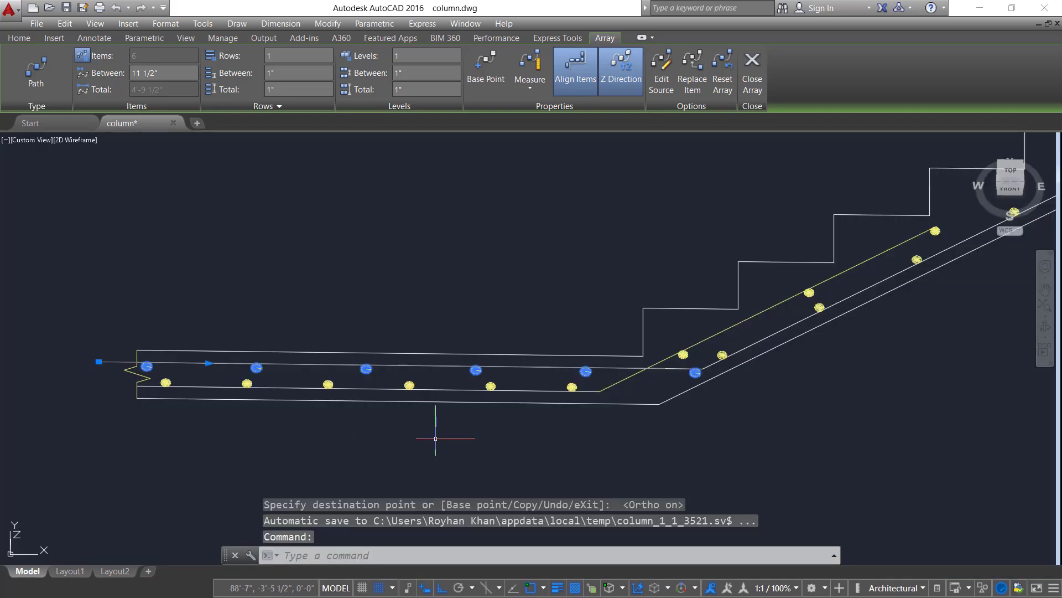
Try an item spacing of 8" for the donut array on the lower landing's upper bar
{"action": "left_click", "coordinate": [209, 363]}
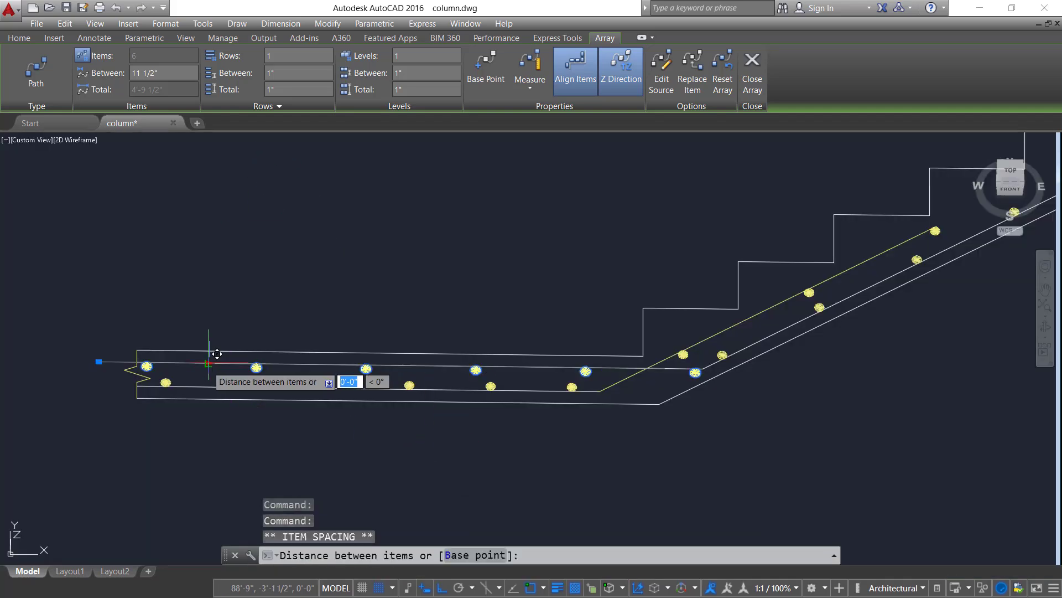
{"action": "left_click", "coordinate": [181, 354]}
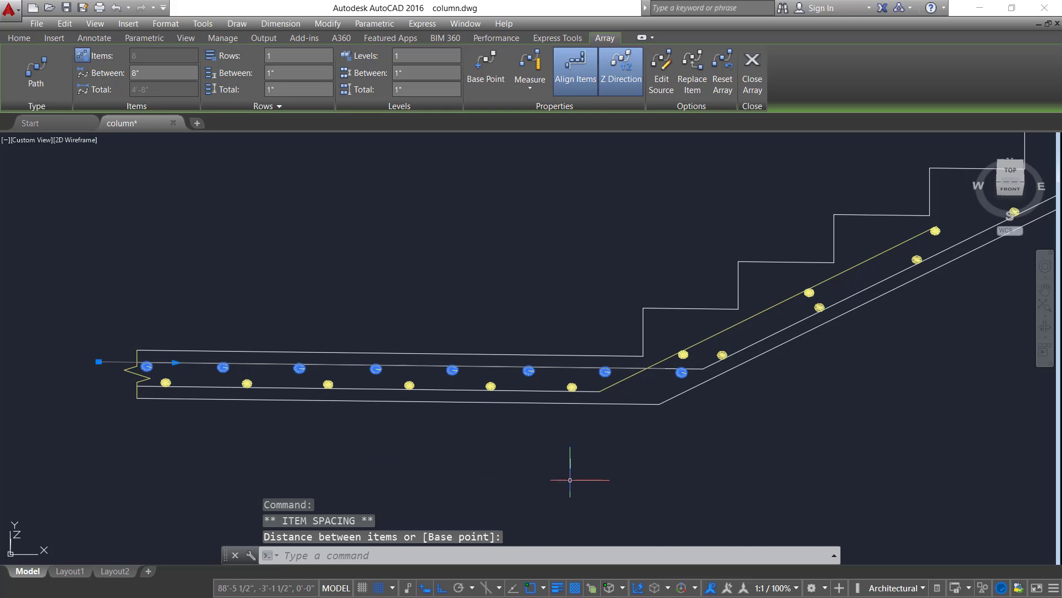
{"action": "key", "text": "Escape"}
Set the item spacing of the donut array on the lower landing's upper bar to 1'-3"
{"action": "left_click", "coordinate": [211, 366]}
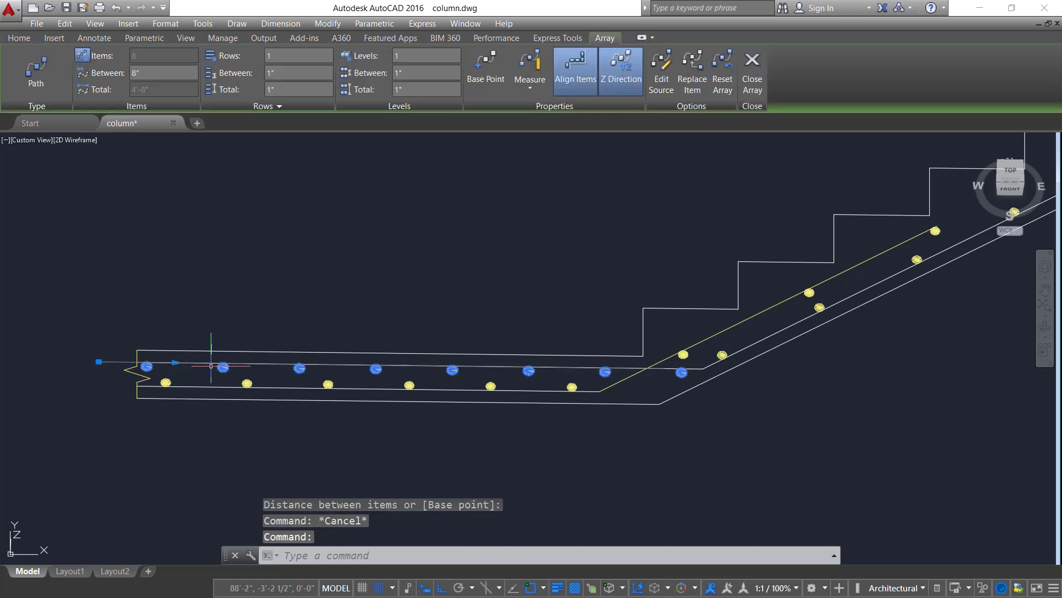
{"action": "left_click", "coordinate": [175, 362]}
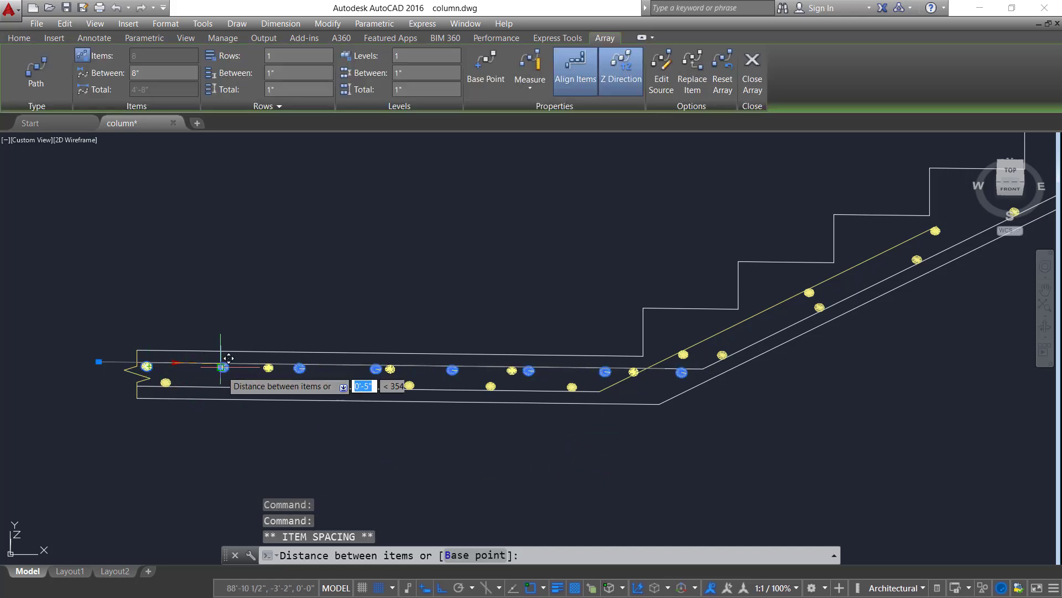
{"action": "left_click", "coordinate": [250, 363]}
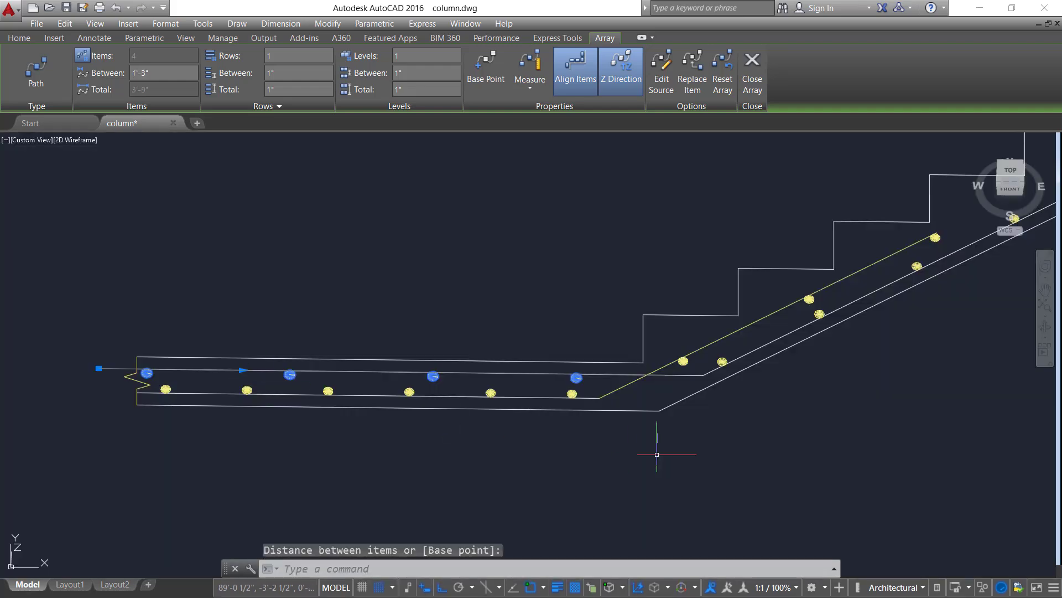
{"action": "key", "text": "Escape"}
Place a multileader with its arrowhead on the flight's long bar near mid-flight and its landing straight below the slab
{"action": "scroll", "coordinate": [734, 443], "scroll_direction": "down", "scroll_amount": 4}
{"action": "middle_click_drag", "start_coordinate": [941, 385], "coordinate": [582, 382]}
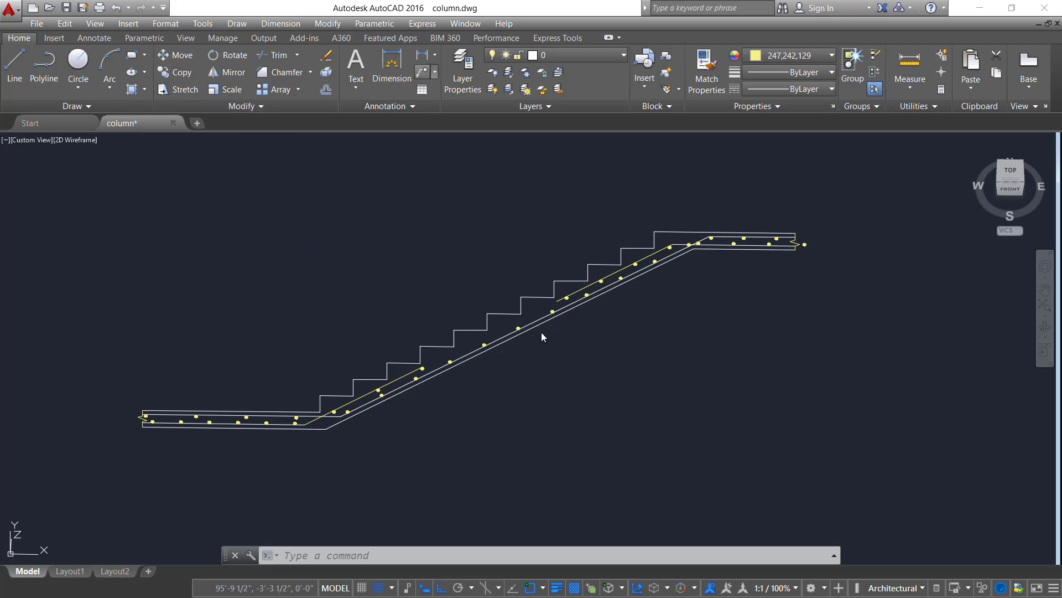
{"action": "scroll", "coordinate": [542, 337], "scroll_direction": "up", "scroll_amount": 4}
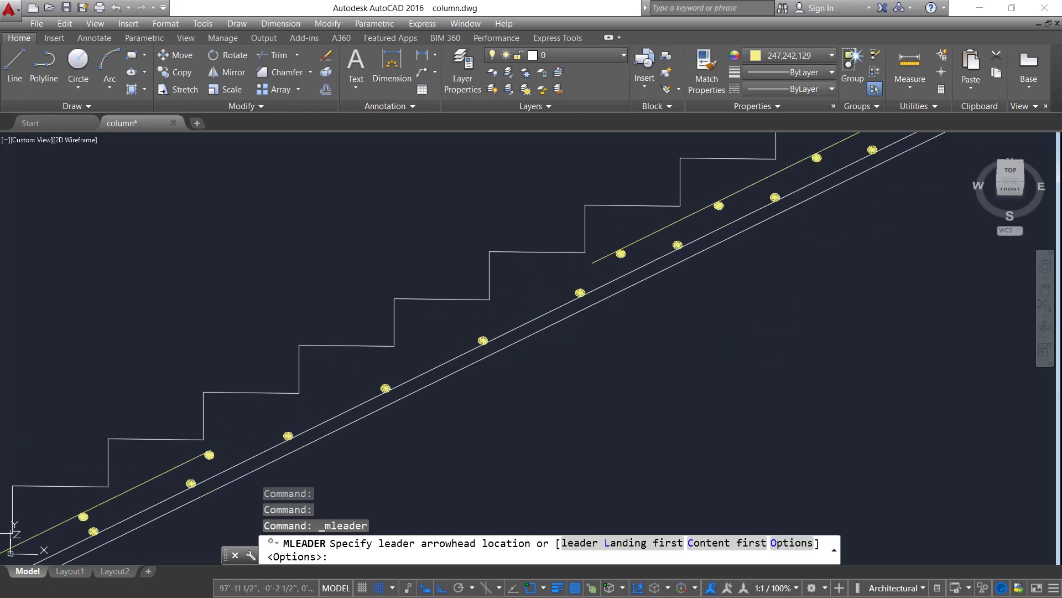
{"action": "left_click", "coordinate": [541, 381]}
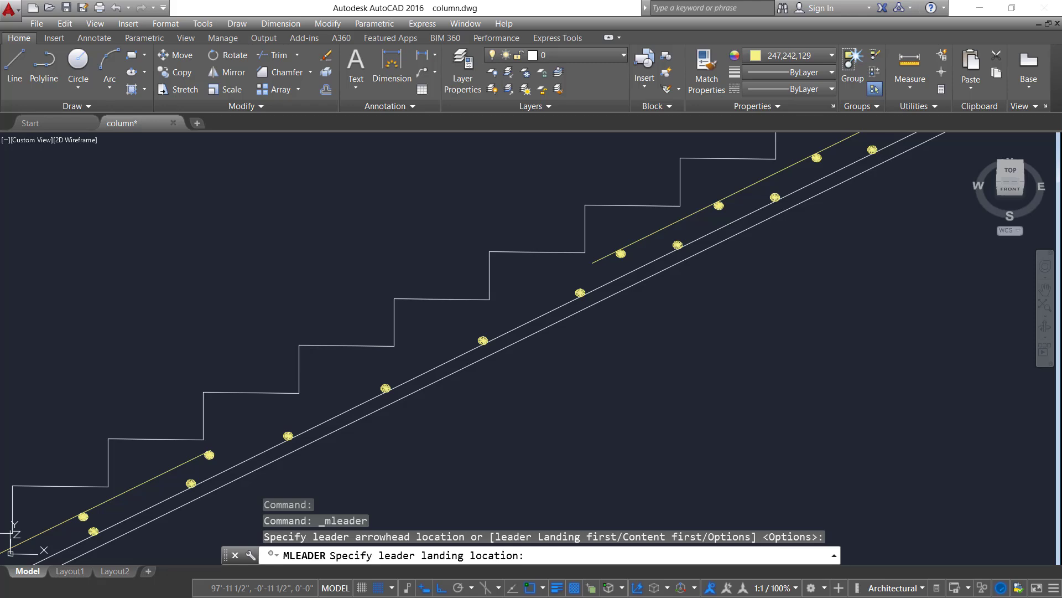
{"action": "scroll", "coordinate": [560, 382], "scroll_direction": "down", "scroll_amount": 1}
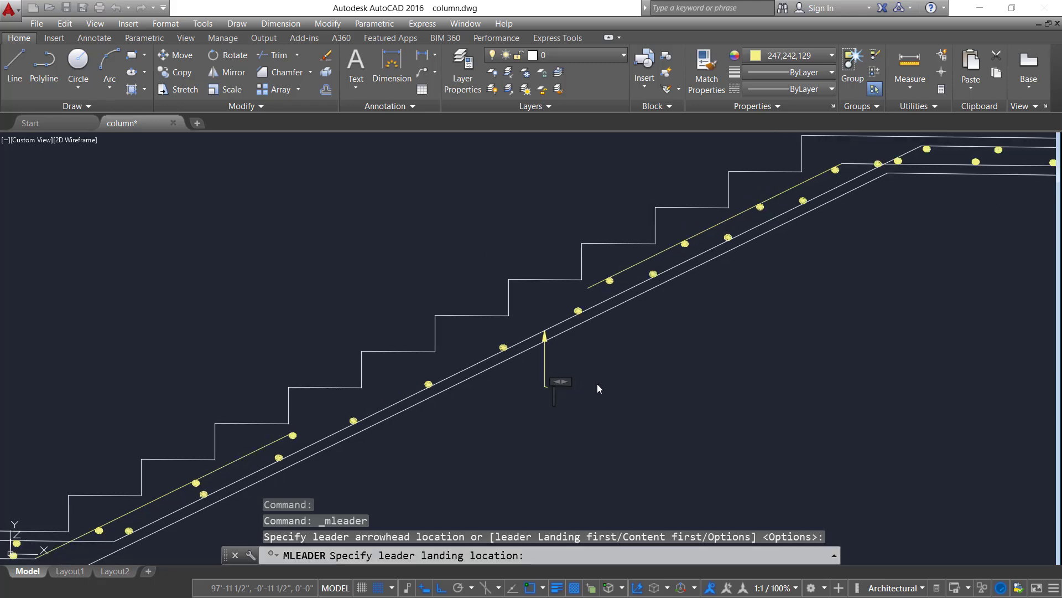
Enter 12 mm followed by the diameter symbol as the multileader's text
{"action": "type", "text": "1"}
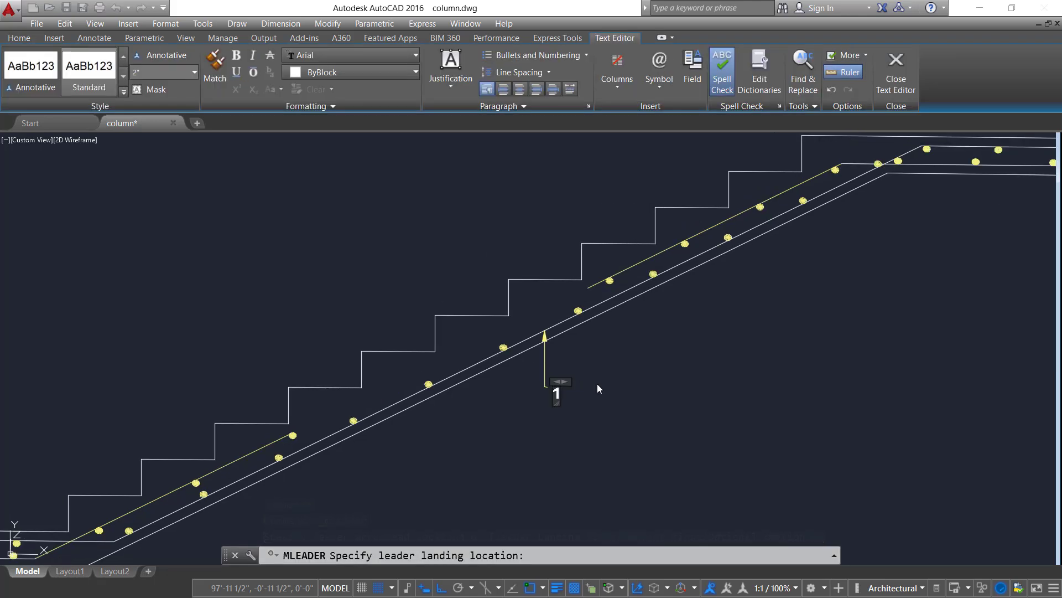
{"action": "type", "text": "2 mm"}
{"action": "left_click", "coordinate": [659, 71]}
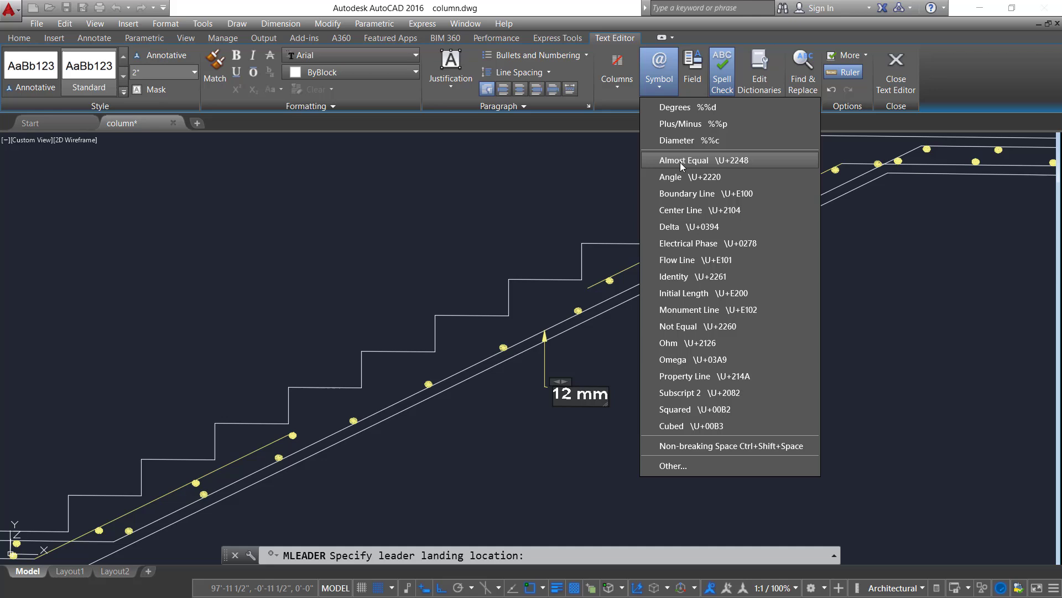
{"action": "left_click", "coordinate": [704, 141]}
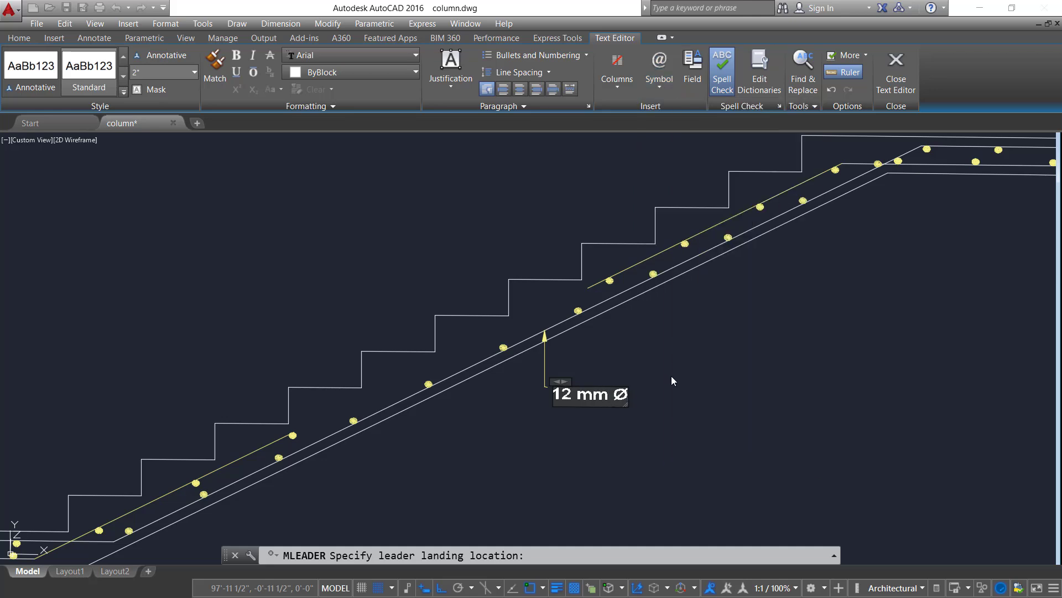
{"action": "type", "text": "~"}
{"action": "key", "text": "BackSpace"}
{"action": "type", "text": "£"}
{"action": "key", "text": "BackSpace"}
{"action": "key", "text": "BackSpace"}
{"action": "left_click", "coordinate": [668, 97]}
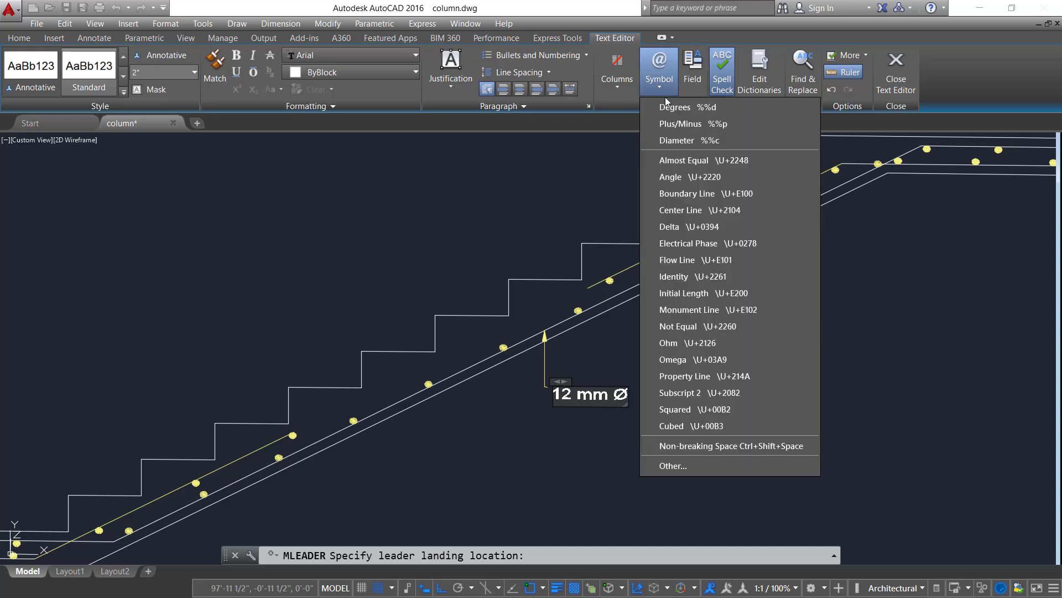
{"action": "left_click", "coordinate": [615, 3]}
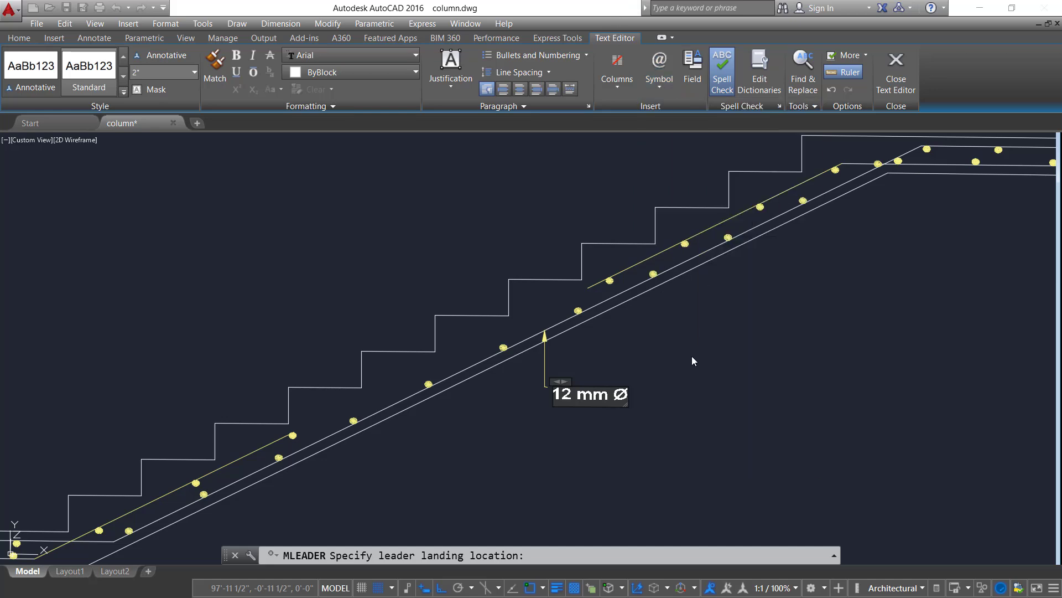
Complete the multileader's text with the spacing 4" c/c after the diameter symbol
{"action": "type", "text": "4£"}
{"action": "key", "text": "BackSpace"}
{"action": "type", "text": "\" c/c"}
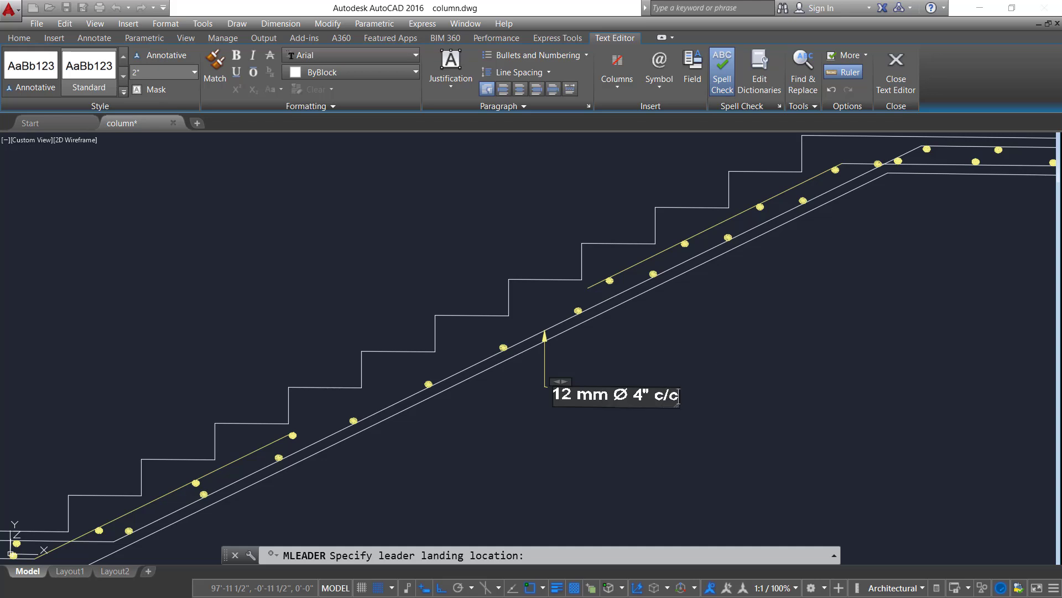
{"action": "left_click", "coordinate": [740, 363]}
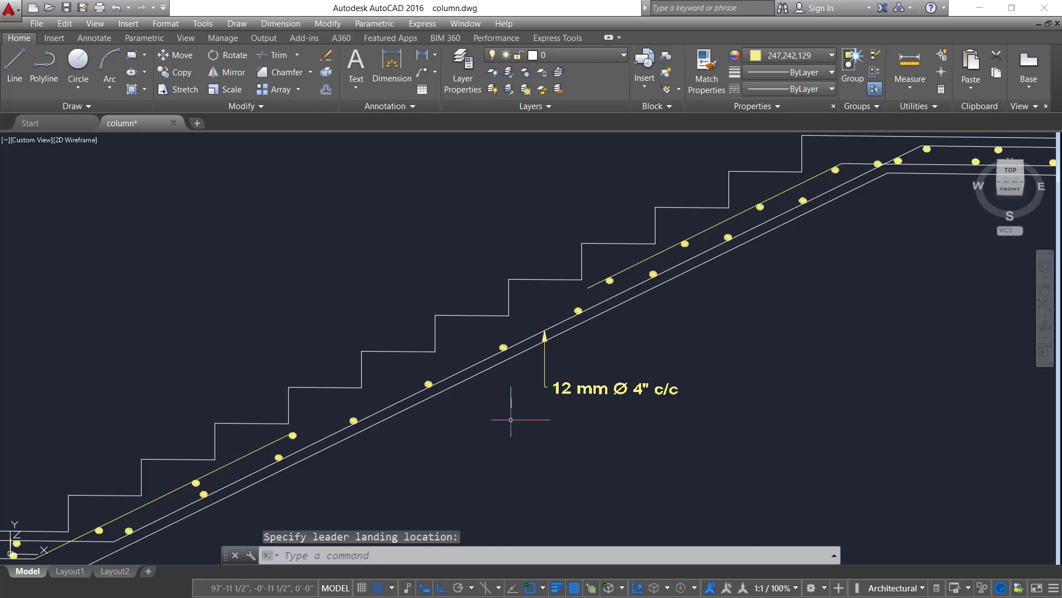
{"action": "middle_click_drag", "start_coordinate": [302, 494], "coordinate": [387, 395]}
{"action": "scroll", "coordinate": [357, 400], "scroll_direction": "up", "scroll_amount": 1}
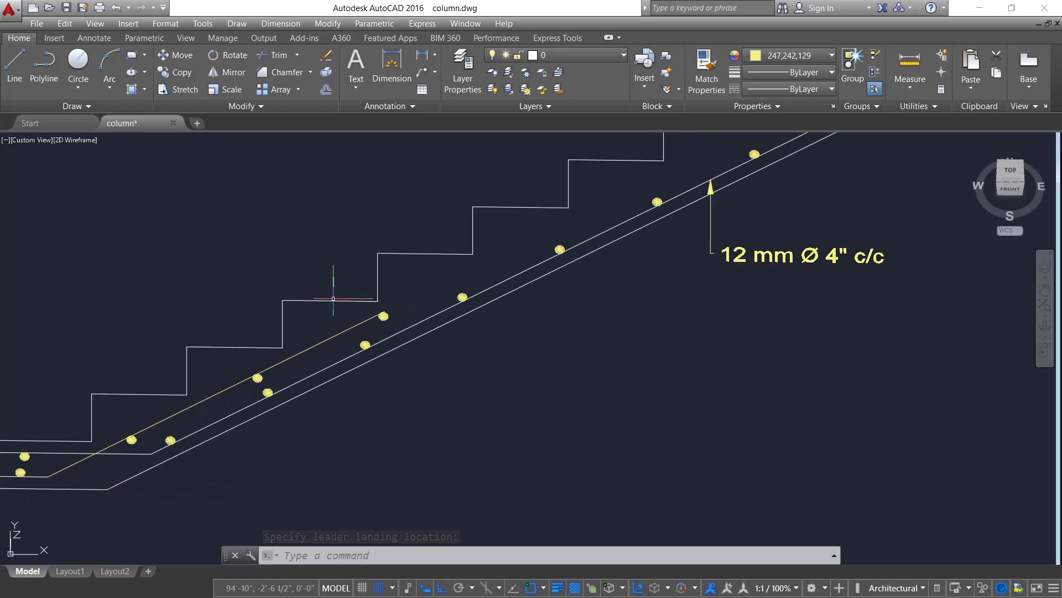
{"action": "left_click", "coordinate": [67, 58]}
{"action": "scroll", "coordinate": [454, 332], "scroll_direction": "up", "scroll_amount": 3}
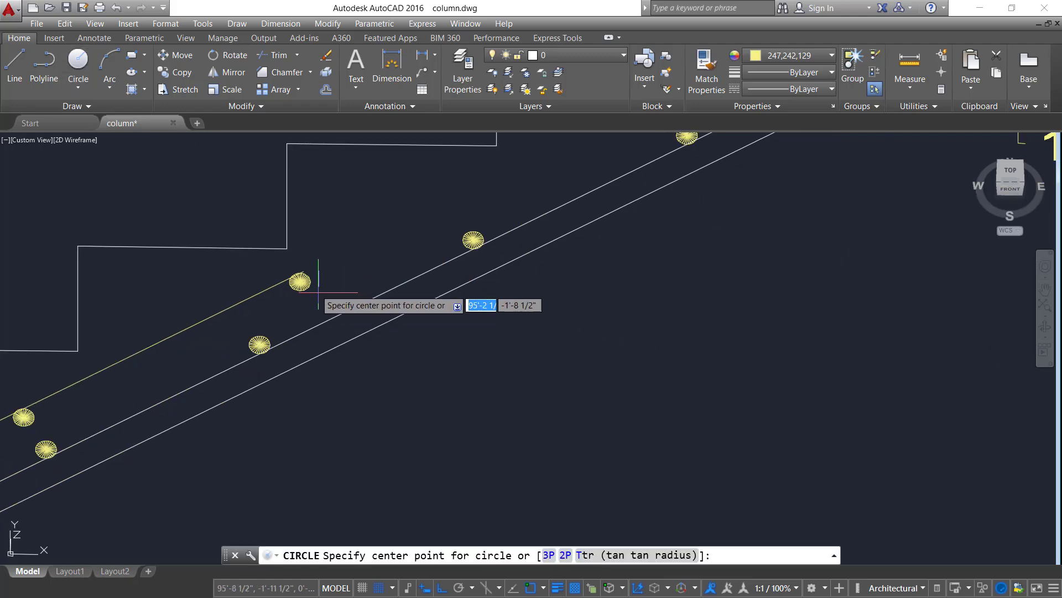
{"action": "left_click", "coordinate": [288, 267]}
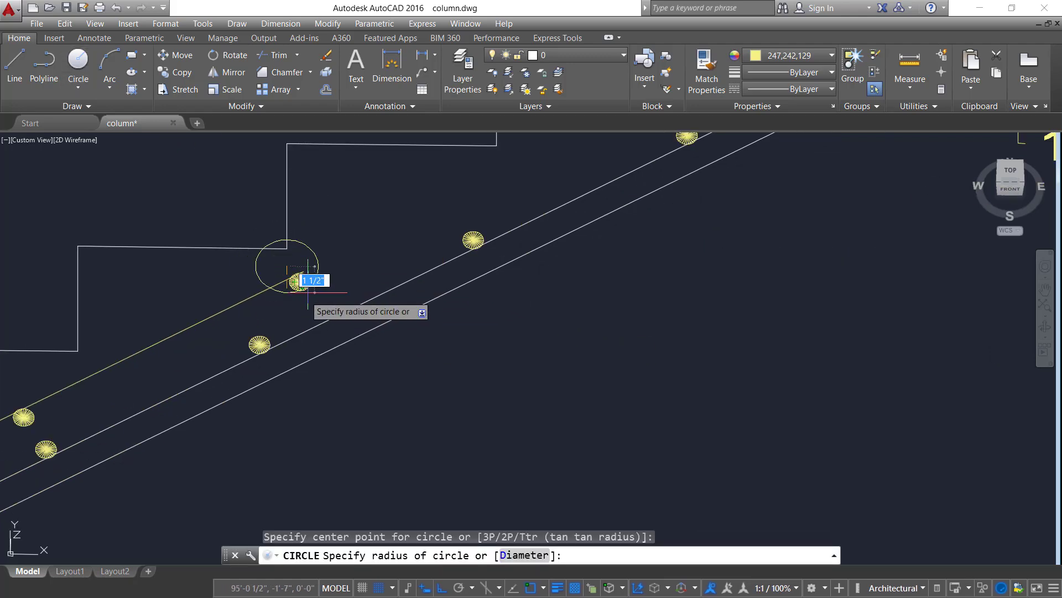
{"action": "key", "text": "Return"}
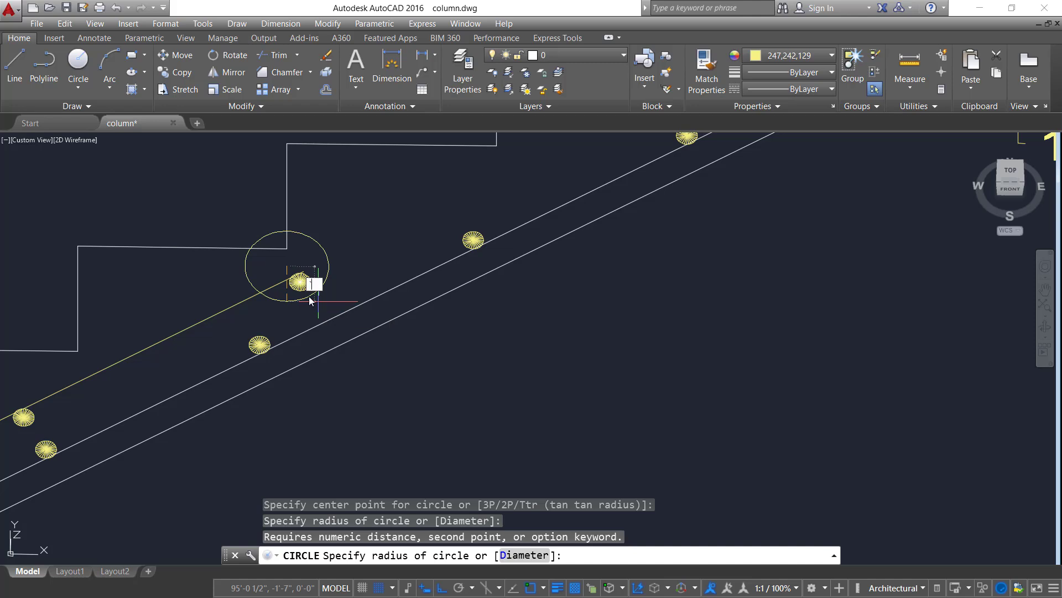
{"action": "key", "text": "Escape"}
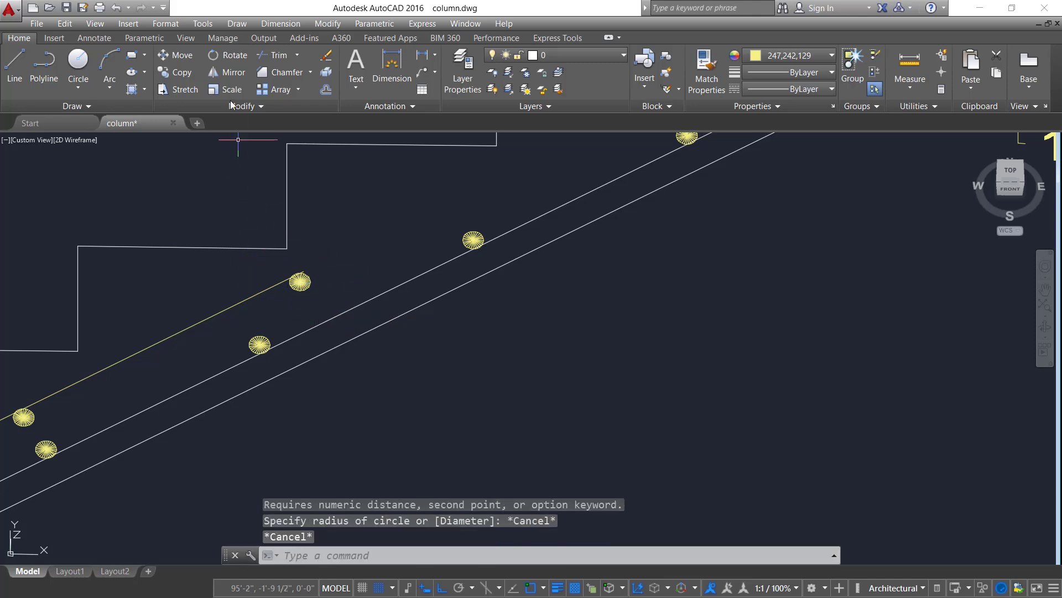
Draw circles of about 1" radius around the last donut on the lower flight's short top bar and the nearest donut on the long bar
{"action": "left_click", "coordinate": [78, 59]}
{"action": "scroll", "coordinate": [302, 279], "scroll_direction": "up", "scroll_amount": 2}
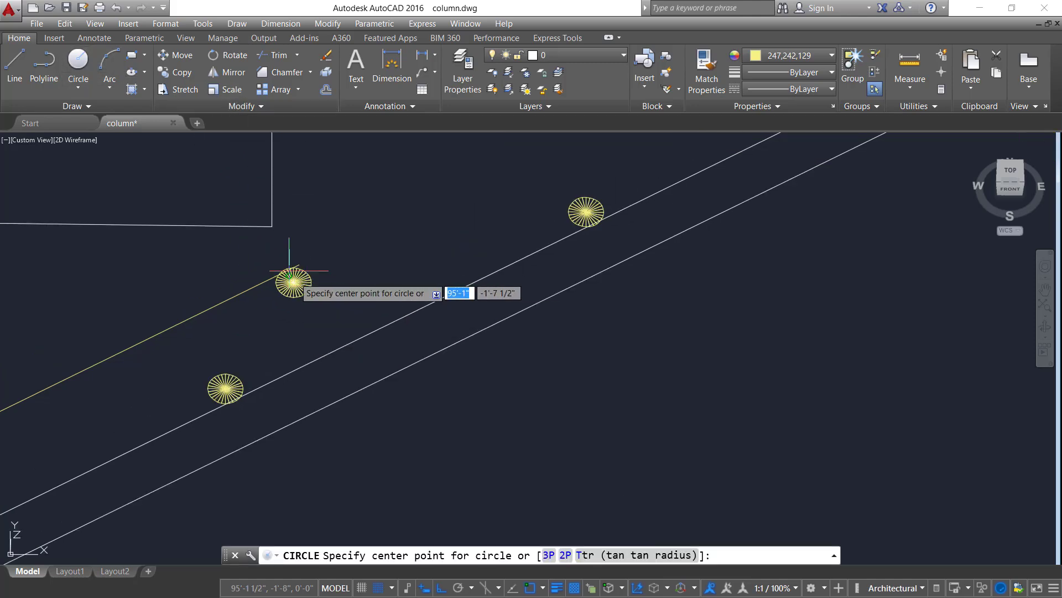
{"action": "scroll", "coordinate": [289, 271], "scroll_direction": "up", "scroll_amount": 1}
{"action": "left_click", "coordinate": [291, 283]}
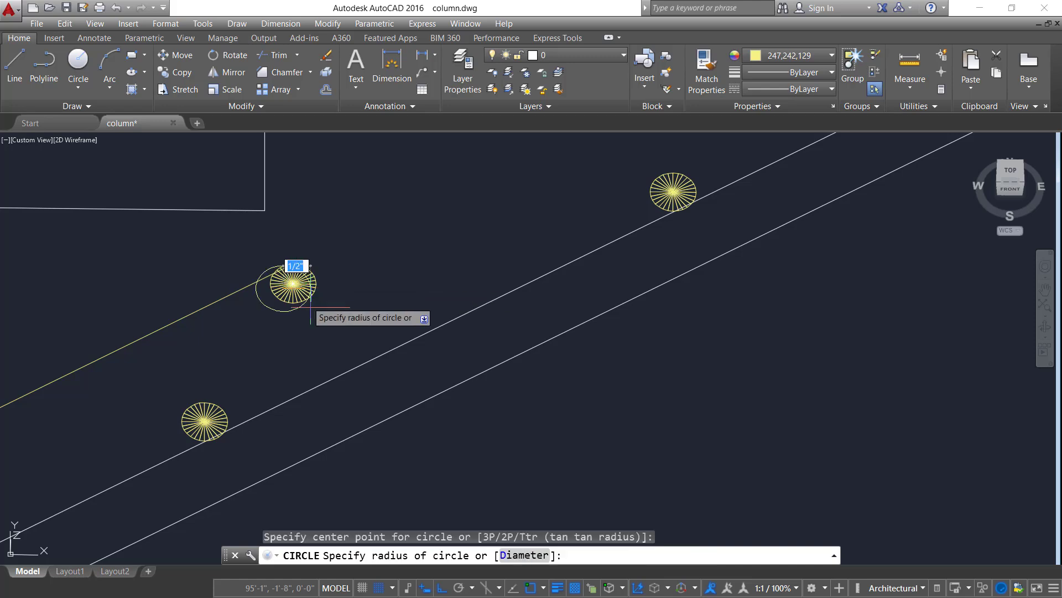
{"action": "left_click", "coordinate": [334, 326]}
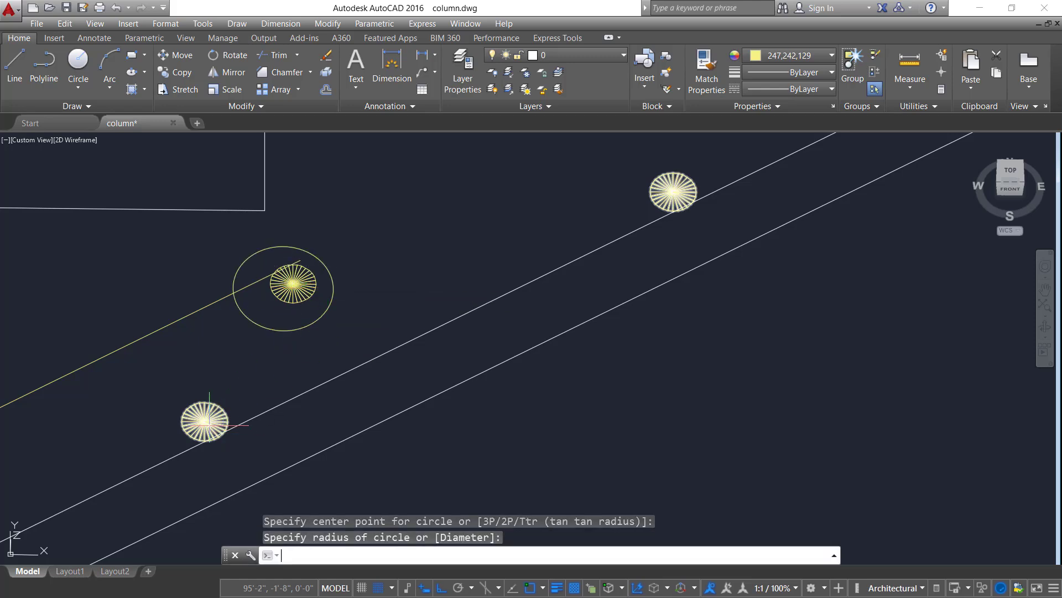
{"action": "key", "text": "Return"}
{"action": "left_click", "coordinate": [205, 421]}
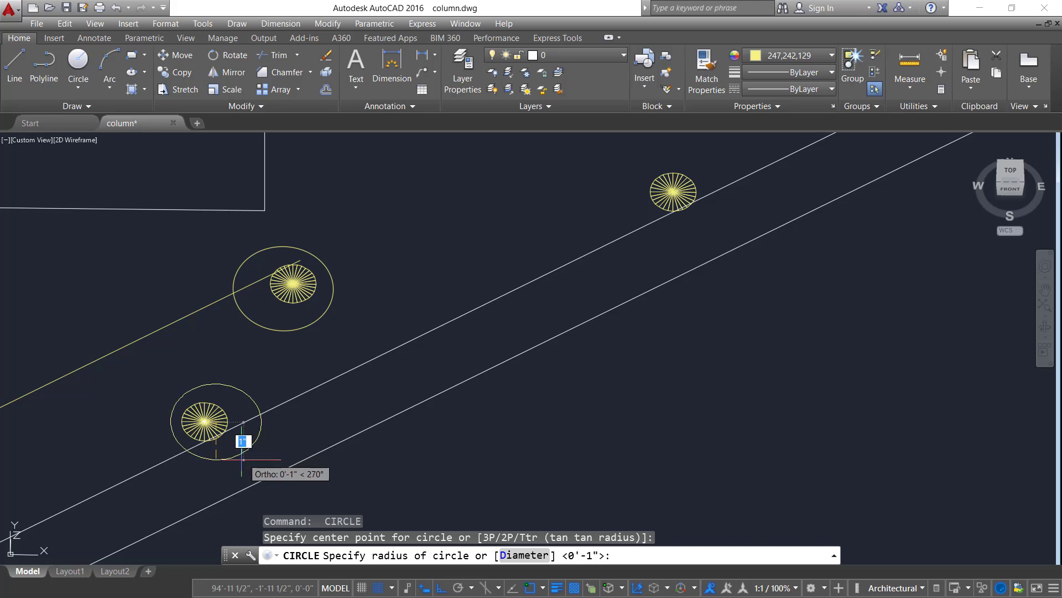
{"action": "left_click", "coordinate": [244, 441]}
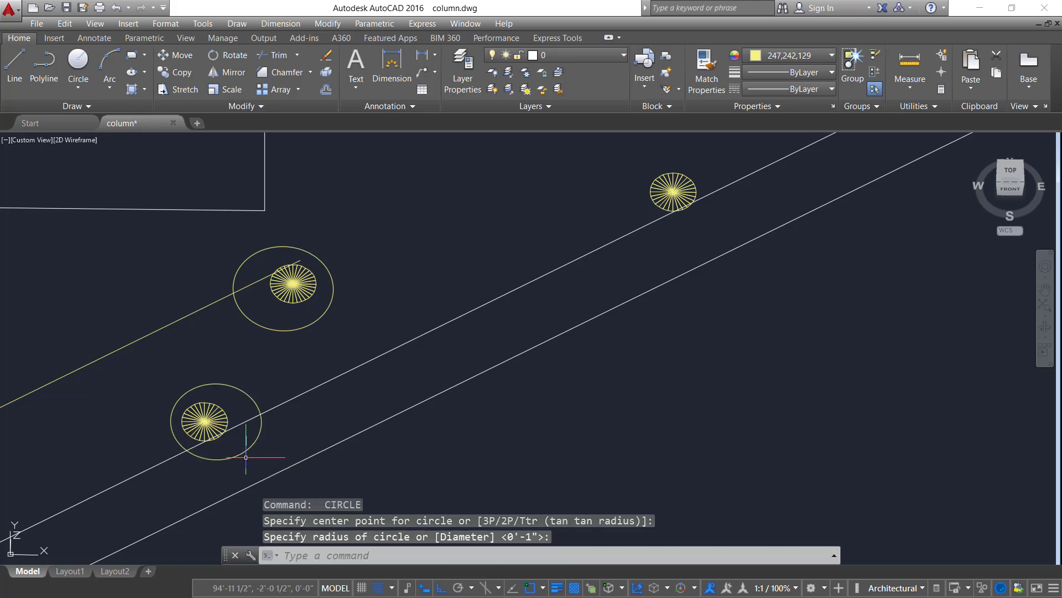
Draw a slanted line with Ortho off connecting the two circles around the donuts
{"action": "left_click", "coordinate": [22, 70]}
{"action": "left_click", "coordinate": [265, 328]}
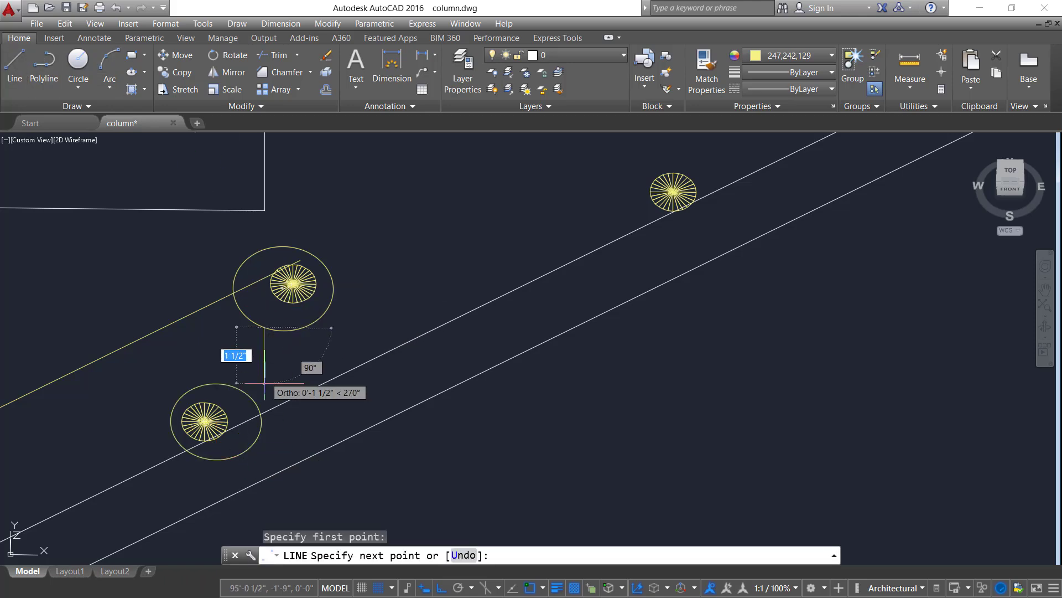
{"action": "left_click", "coordinate": [437, 588]}
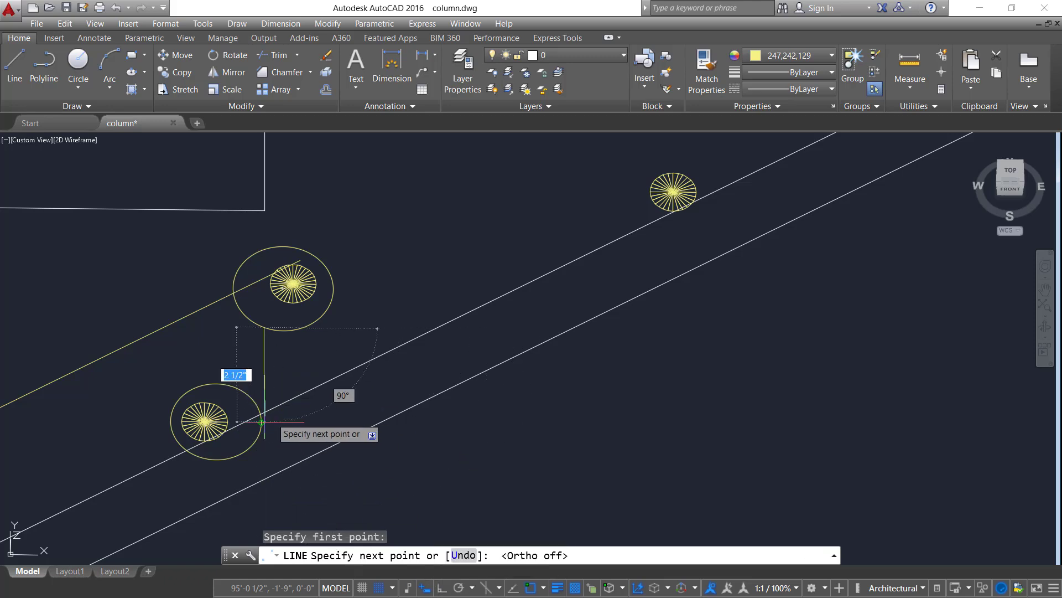
{"action": "left_click", "coordinate": [239, 389]}
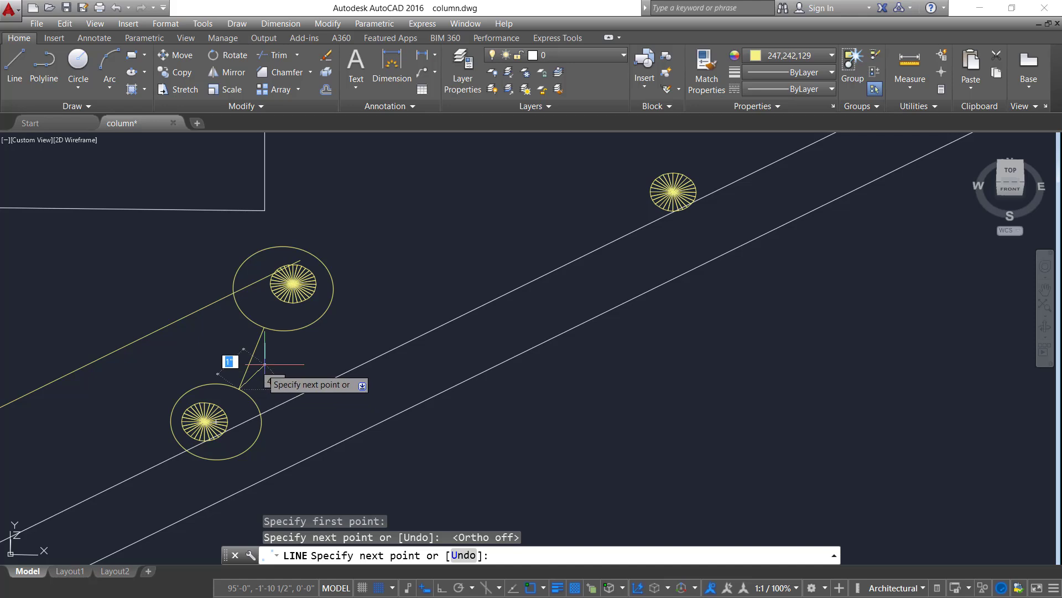
{"action": "key", "text": "Return"}
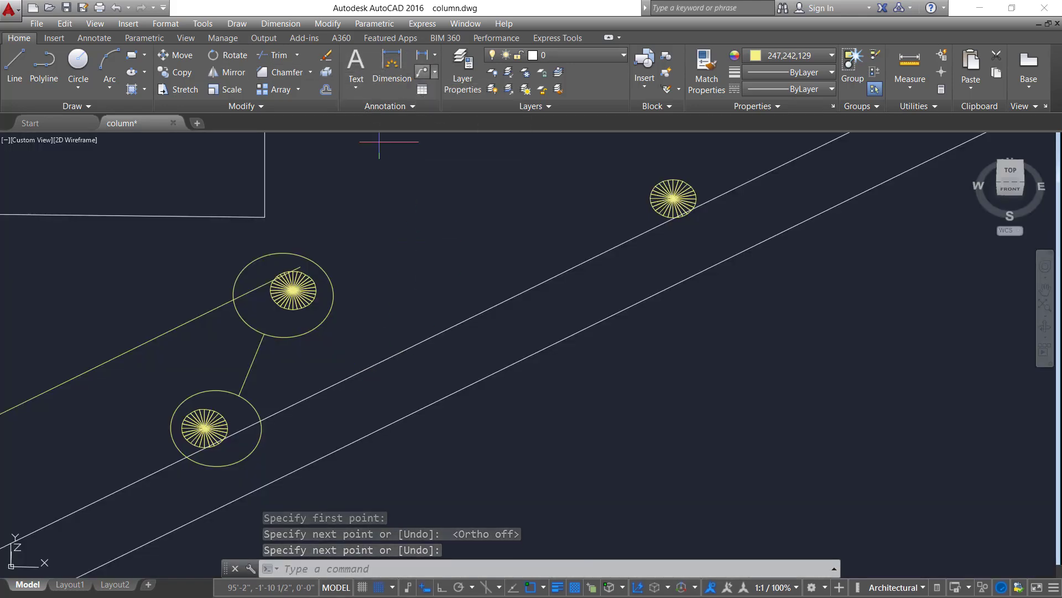
Place a multileader with its arrowhead on the line connecting the two circles and its landing below the slab
{"action": "left_click", "coordinate": [250, 376]}
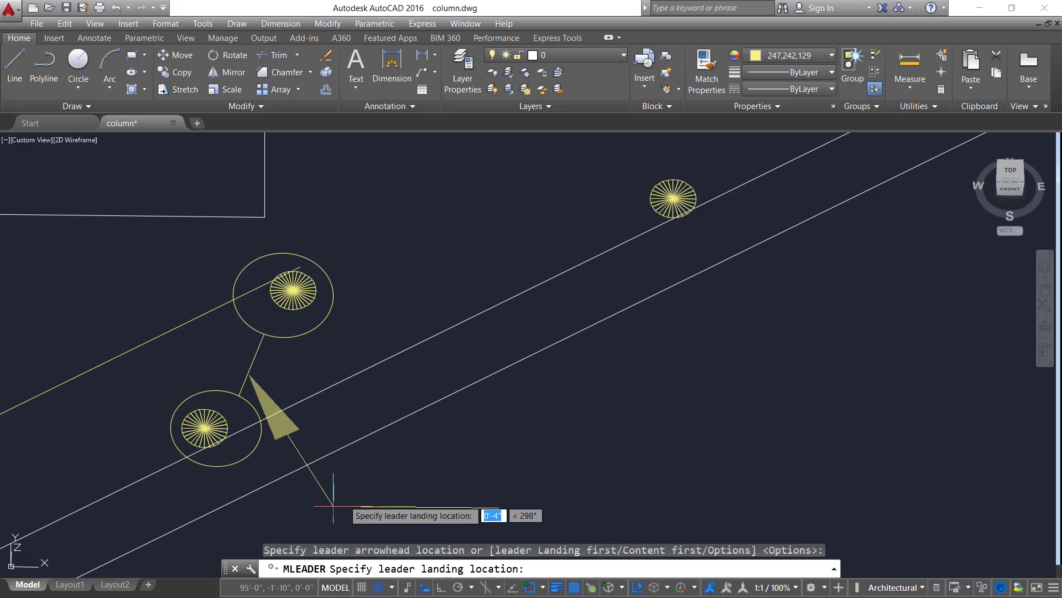
{"action": "middle_click_drag", "start_coordinate": [330, 505], "coordinate": [272, 330]}
{"action": "left_click", "coordinate": [300, 370]}
{"action": "scroll", "coordinate": [455, 420], "scroll_direction": "down", "scroll_amount": 2}
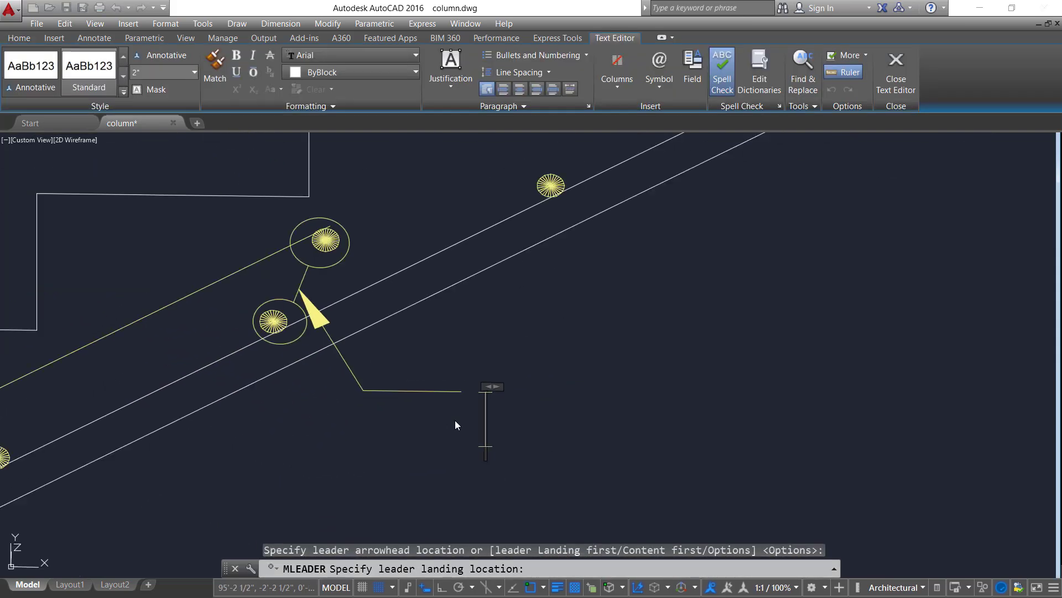
{"action": "scroll", "coordinate": [455, 420], "scroll_direction": "down", "scroll_amount": 5}
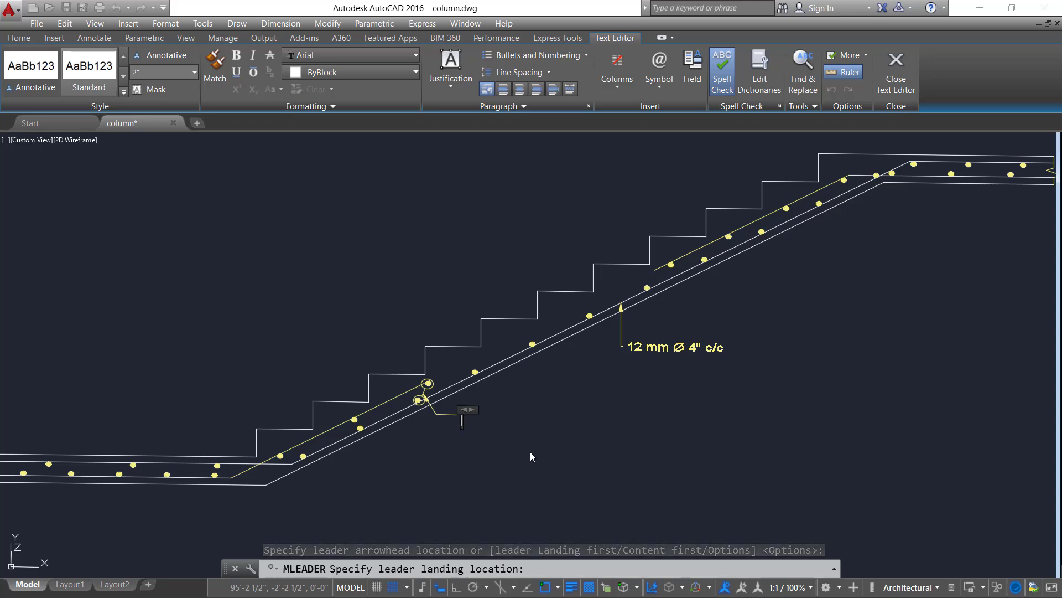
Label the distribution bars' multileader 10 mm Ø @7" c/c, using the diameter symbol
{"action": "type", "text": "10 mm"}
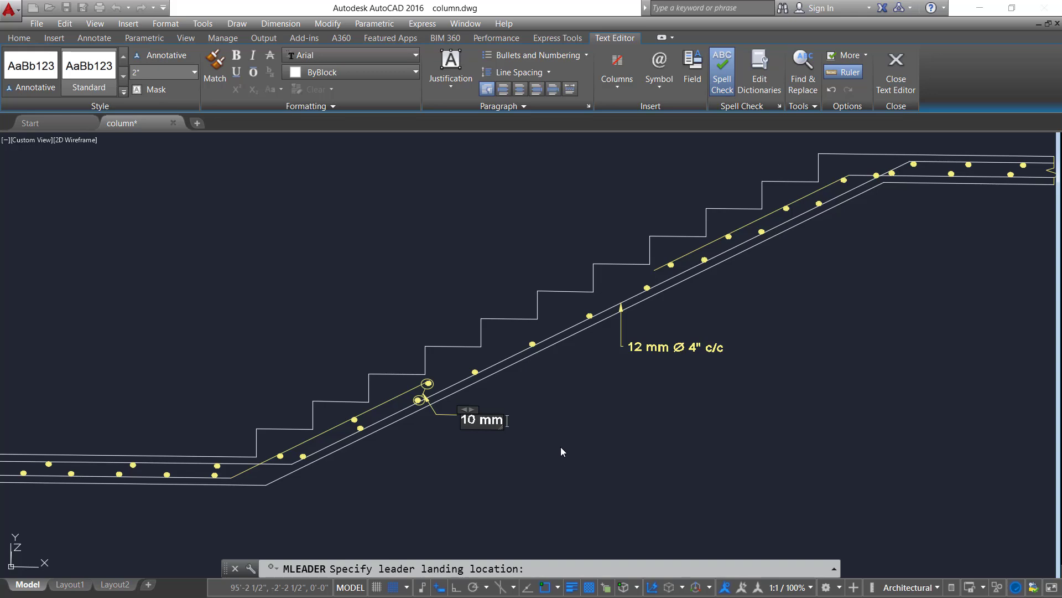
{"action": "left_click", "coordinate": [657, 86]}
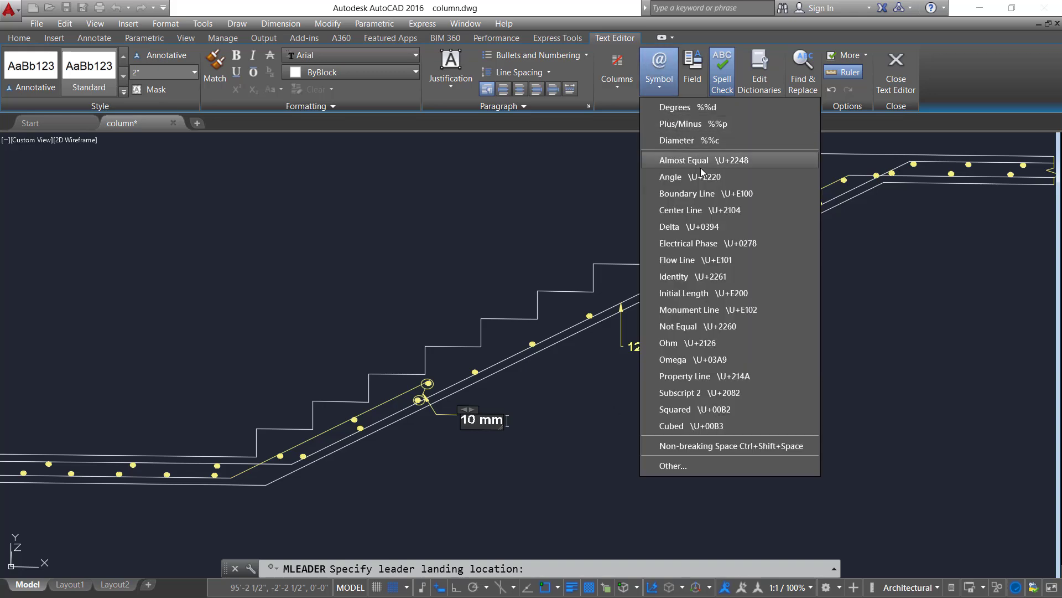
{"action": "left_click", "coordinate": [714, 143]}
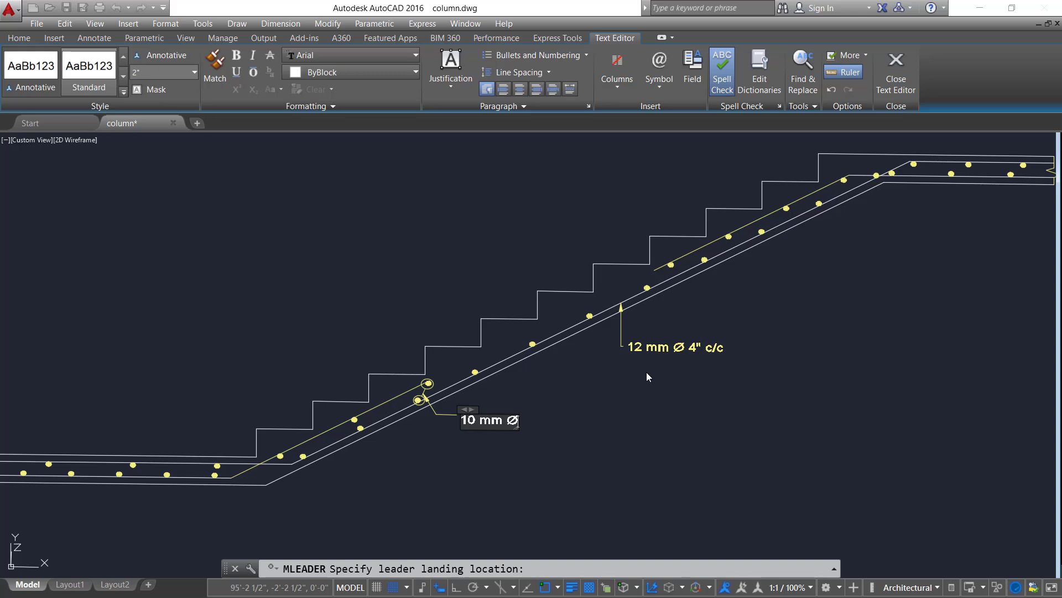
{"action": "type", "text": "7@"}
{"action": "key", "text": "Left"}
{"action": "key", "text": "BackSpace"}
{"action": "type", "text": "c"}
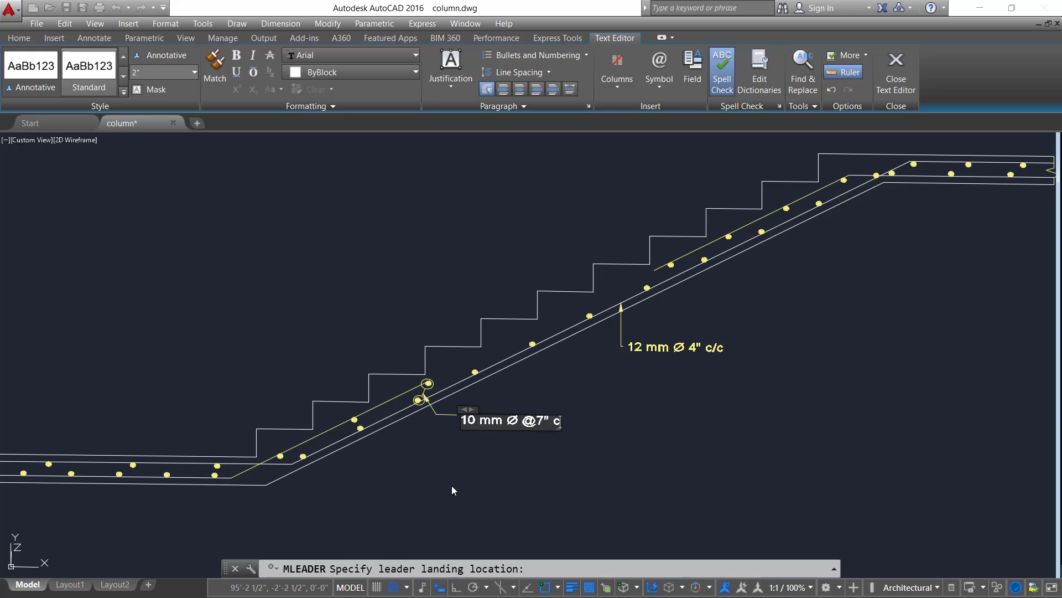
{"action": "type", "text": "/c"}
{"action": "key", "text": "Return"}
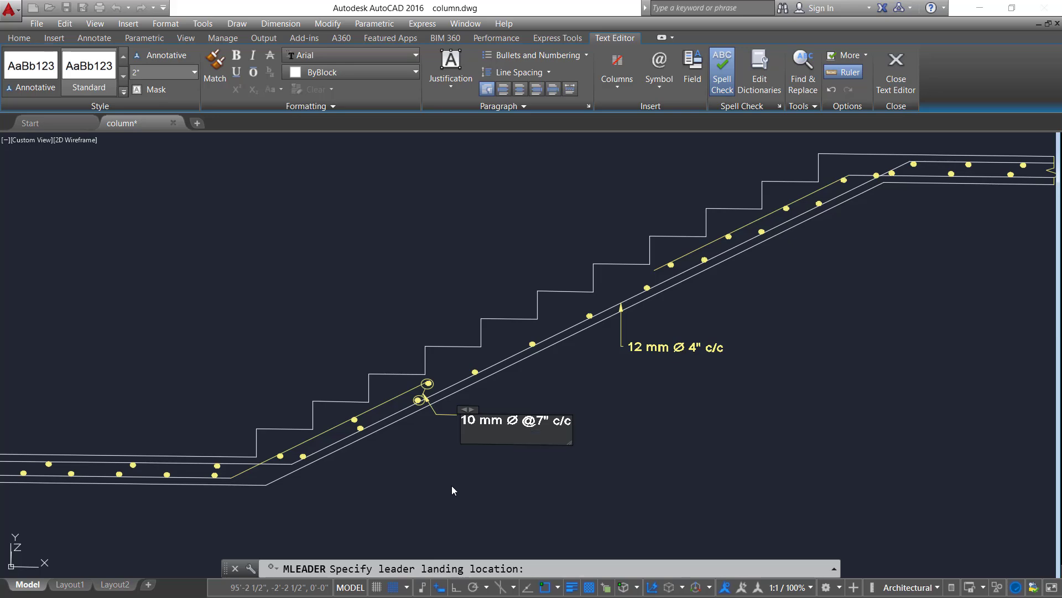
{"action": "left_click", "coordinate": [523, 479]}
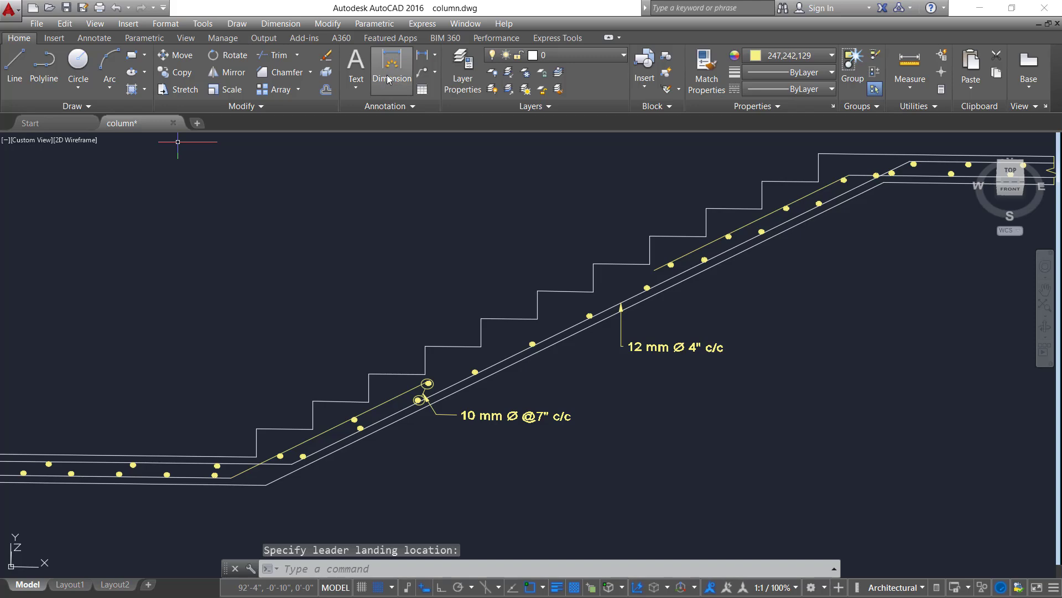
Add an aligned dimension spanning the lowest three steps, from the first riser's foot to the fourth riser's foot, placed above the flight
{"action": "left_click", "coordinate": [389, 79]}
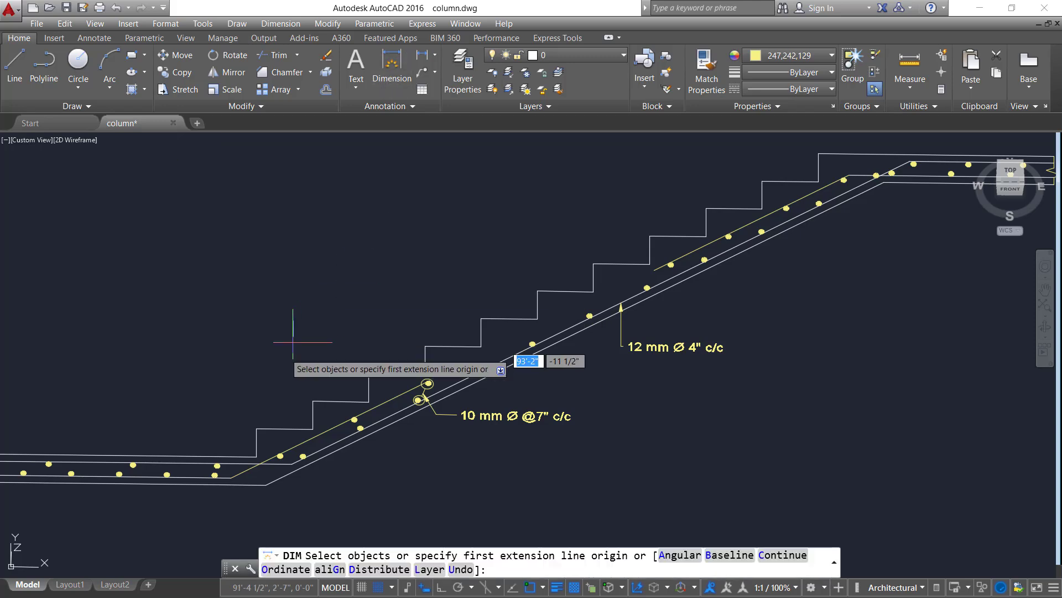
{"action": "left_click", "coordinate": [423, 375]}
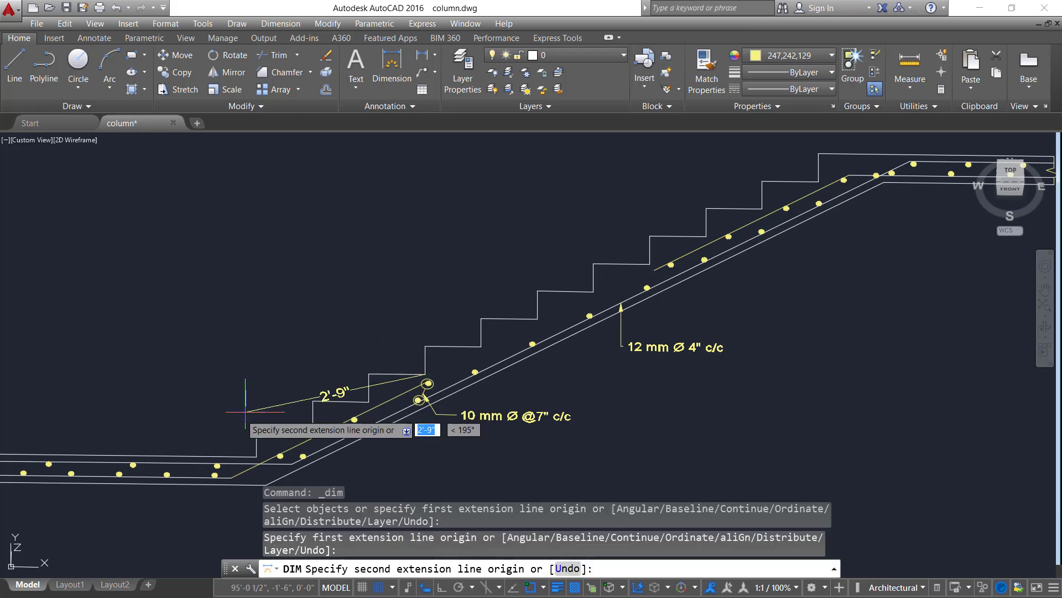
{"action": "left_click", "coordinate": [256, 454]}
{"action": "left_click", "coordinate": [229, 394]}
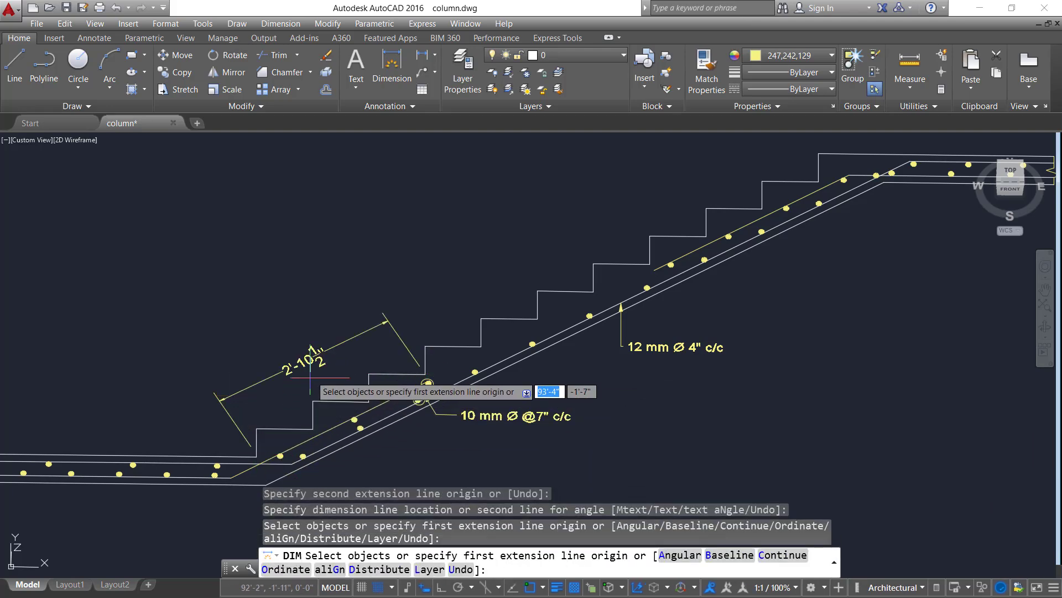
{"action": "key", "text": "Return"}
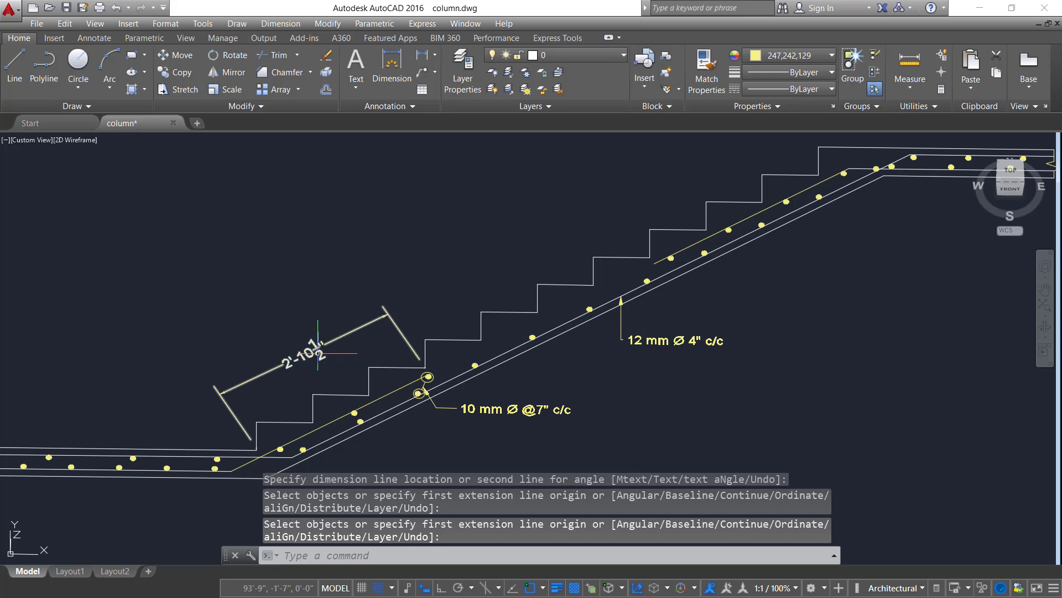
Replace the lower aligned dimension's text with L/3
{"action": "double_click", "coordinate": [310, 354]}
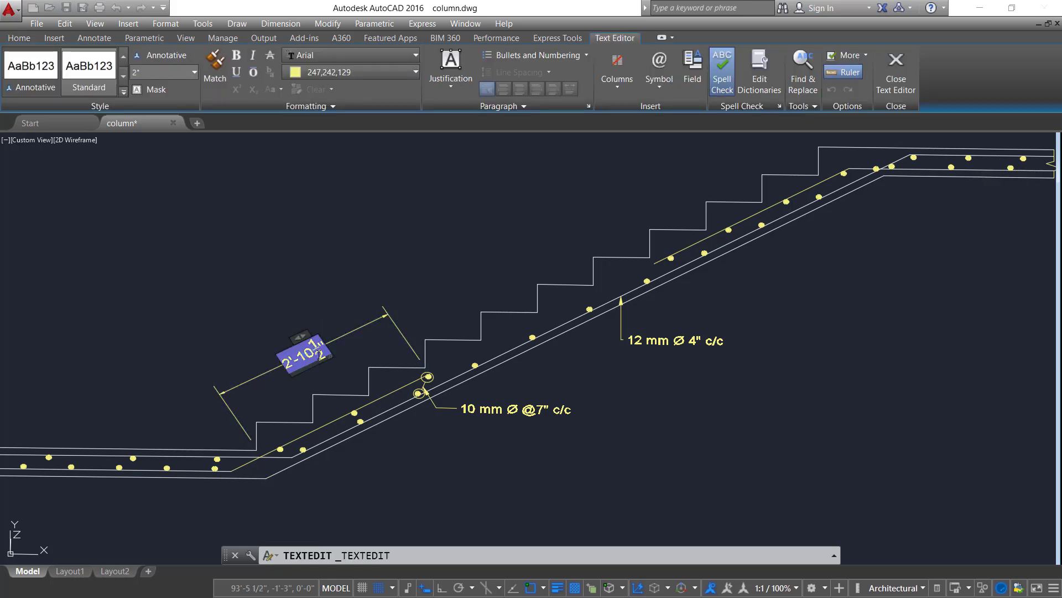
{"action": "type", "text": "L"}
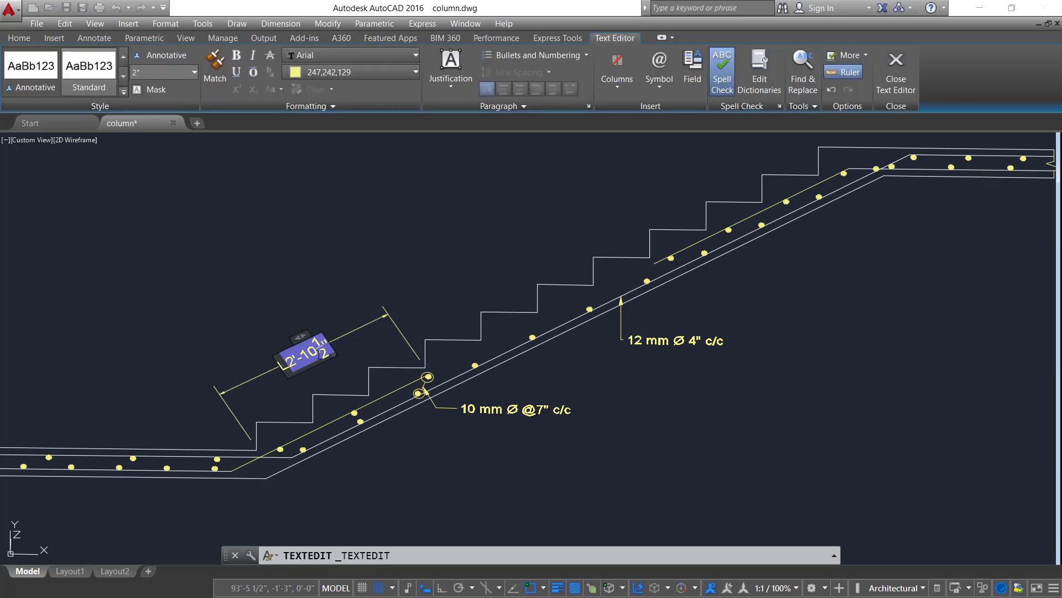
{"action": "type", "text": "/3"}
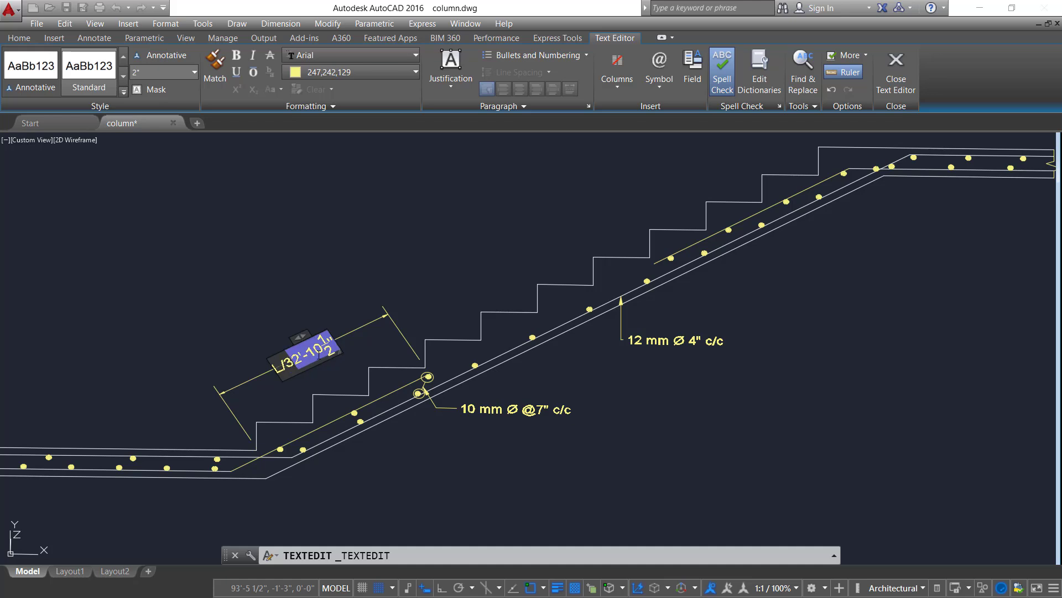
{"action": "key", "text": "BackSpace"}
{"action": "type", "text": "3"}
{"action": "left_click", "coordinate": [297, 261]}
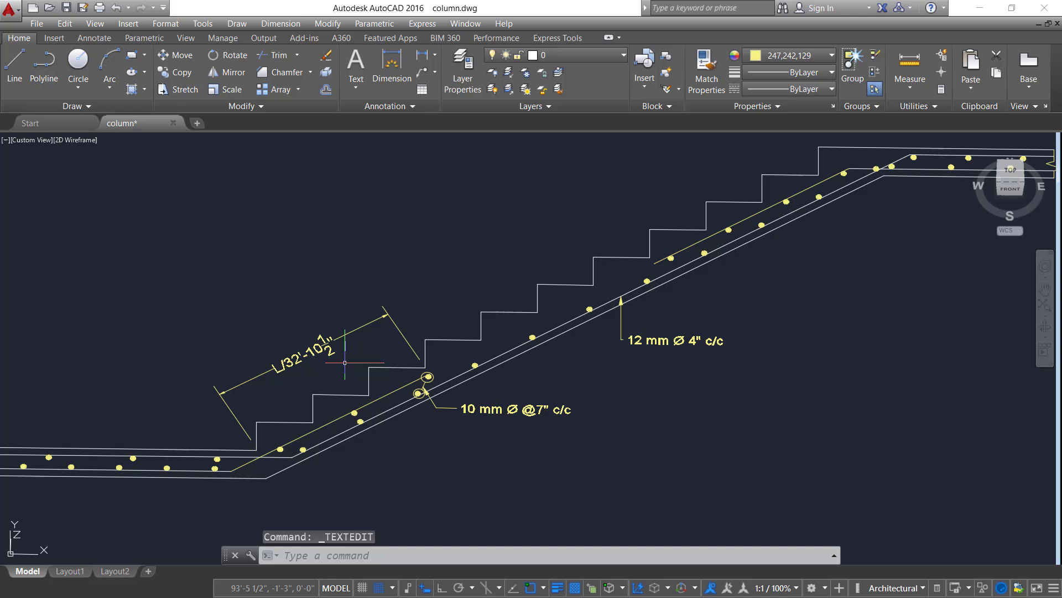
{"action": "left_click", "coordinate": [305, 350]}
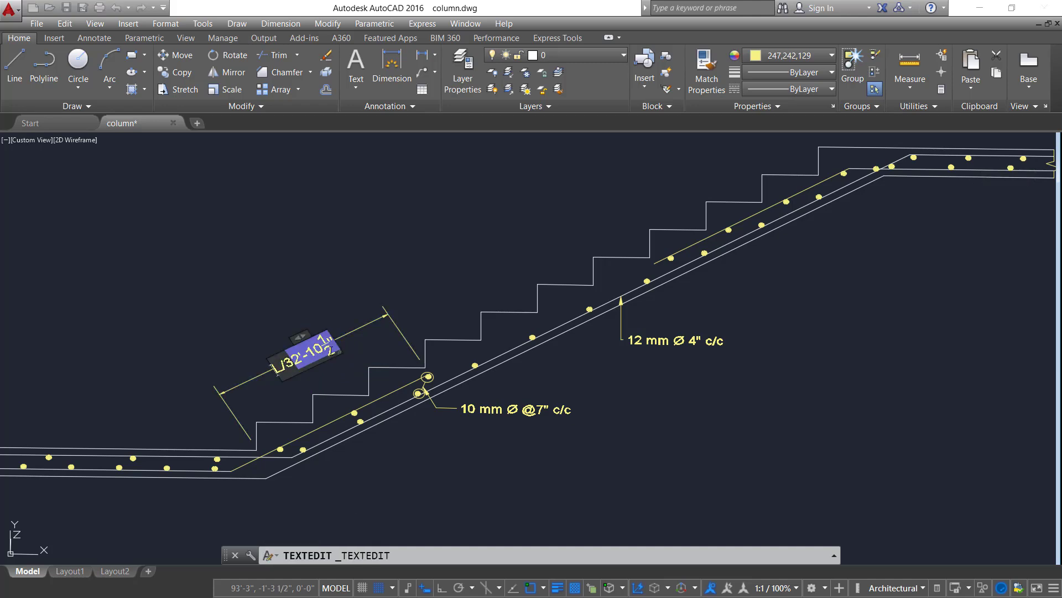
{"action": "left_click_drag", "start_coordinate": [300, 340], "coordinate": [307, 336]}
{"action": "left_click", "coordinate": [313, 352]}
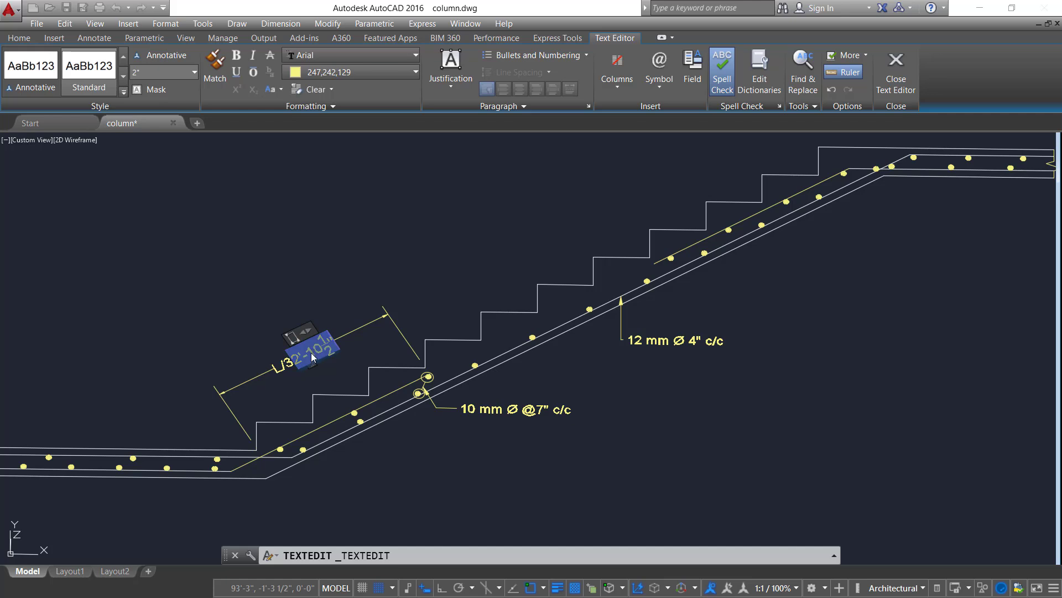
{"action": "key", "text": "Delete"}
{"action": "left_click", "coordinate": [320, 297]}
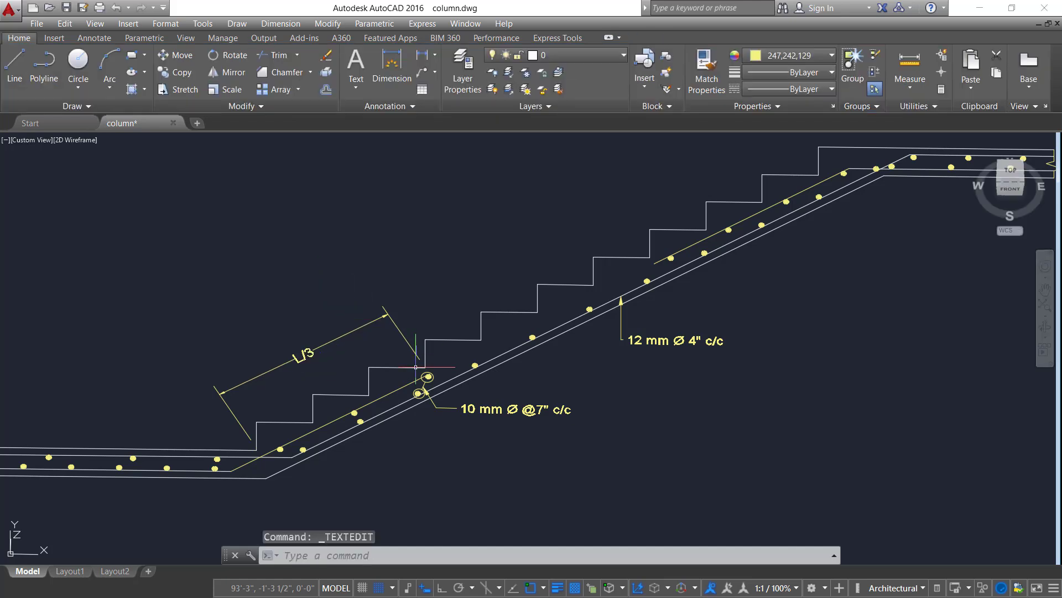
Add an aligned dimension above the top three steps, ending at the last riser's foot, and replace its text with L/3
{"action": "scroll", "coordinate": [610, 384], "scroll_direction": "down", "scroll_amount": 1}
{"action": "middle_click_drag", "start_coordinate": [623, 389], "coordinate": [488, 413]}
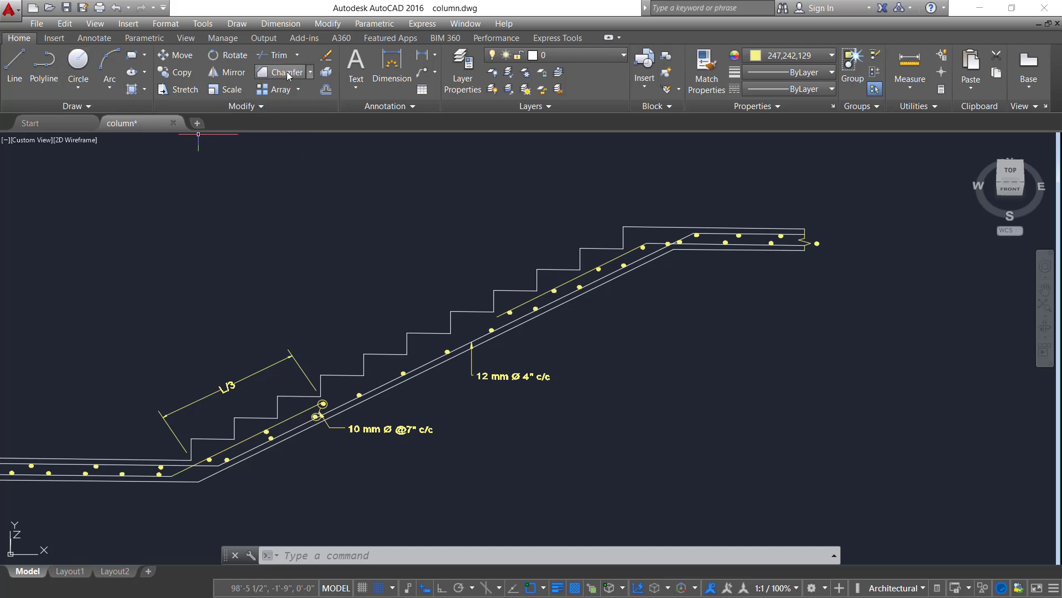
{"action": "left_click", "coordinate": [392, 65]}
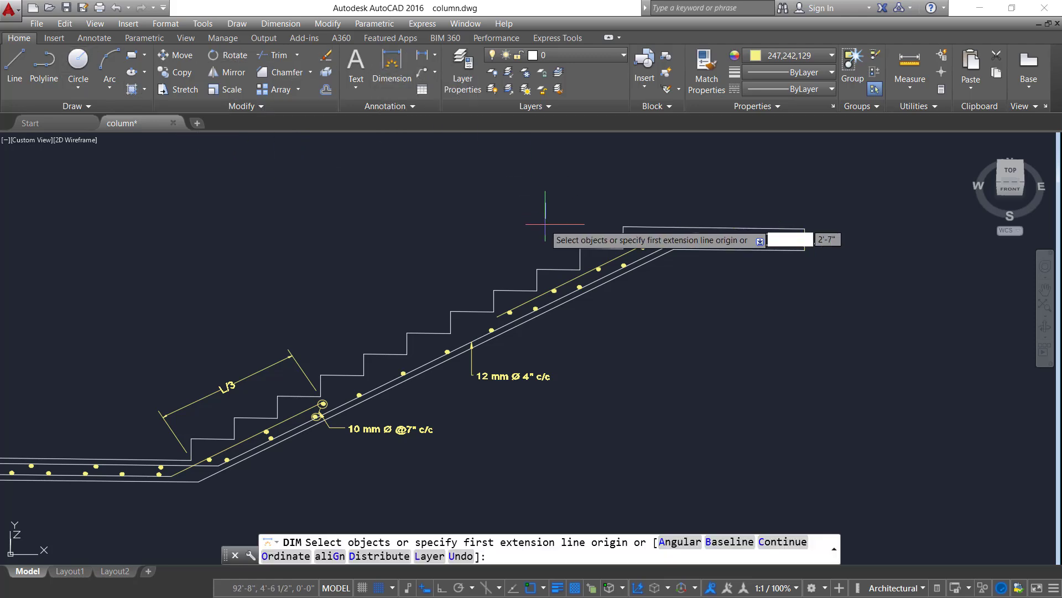
{"action": "left_click", "coordinate": [624, 248]}
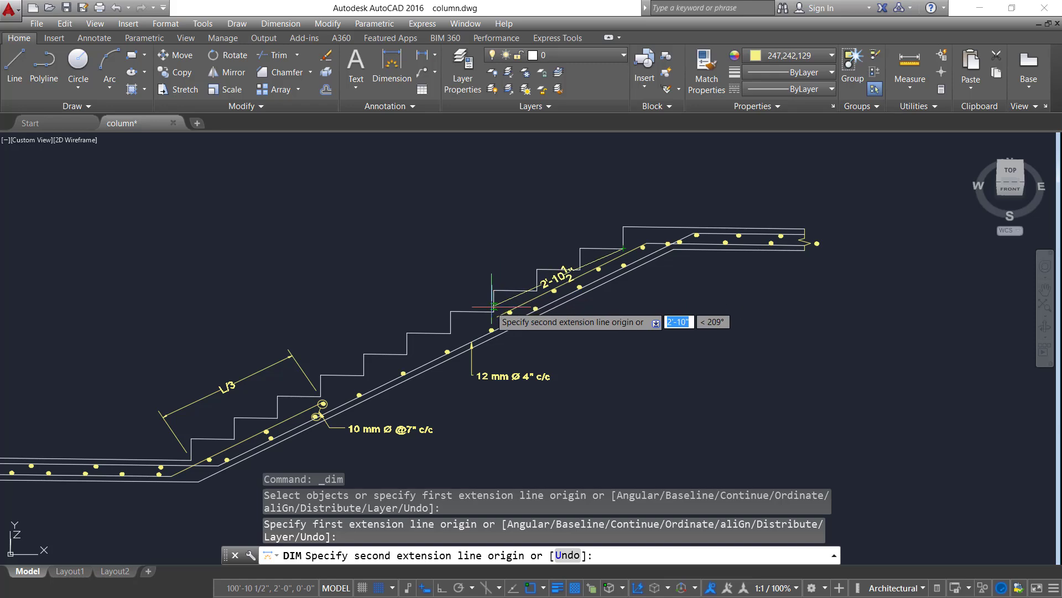
{"action": "left_click", "coordinate": [495, 311]}
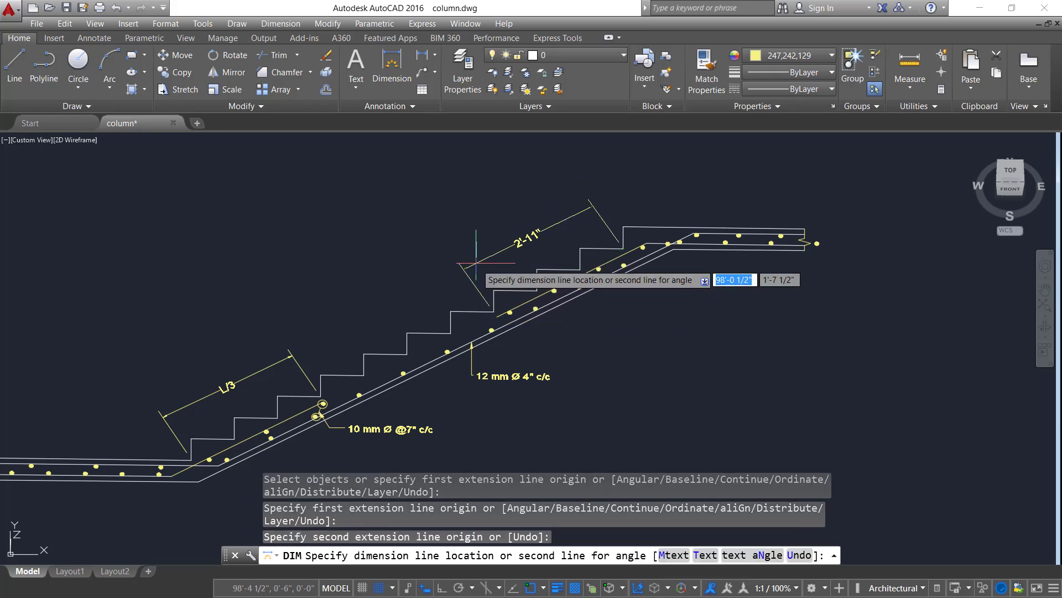
{"action": "left_click", "coordinate": [476, 263]}
{"action": "key", "text": "Escape"}
{"action": "key", "text": "Escape"}
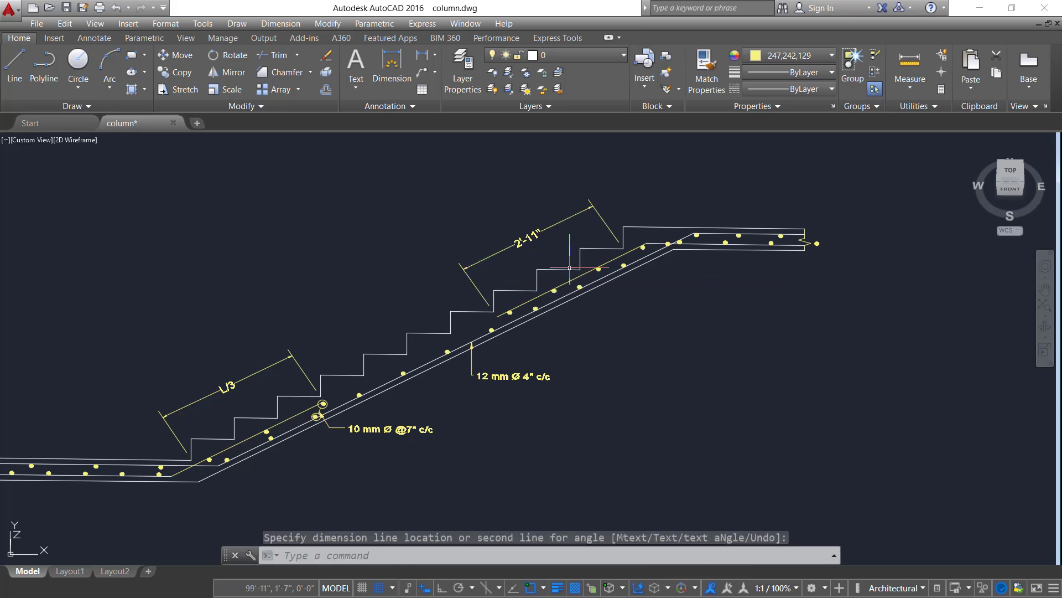
{"action": "double_click", "coordinate": [535, 249]}
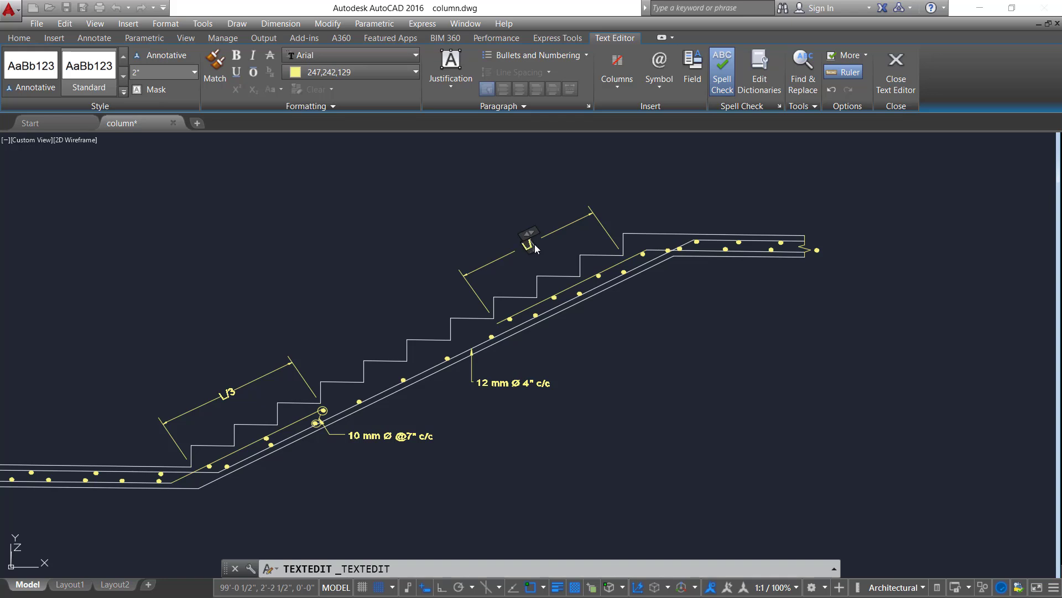
{"action": "left_click", "coordinate": [466, 250]}
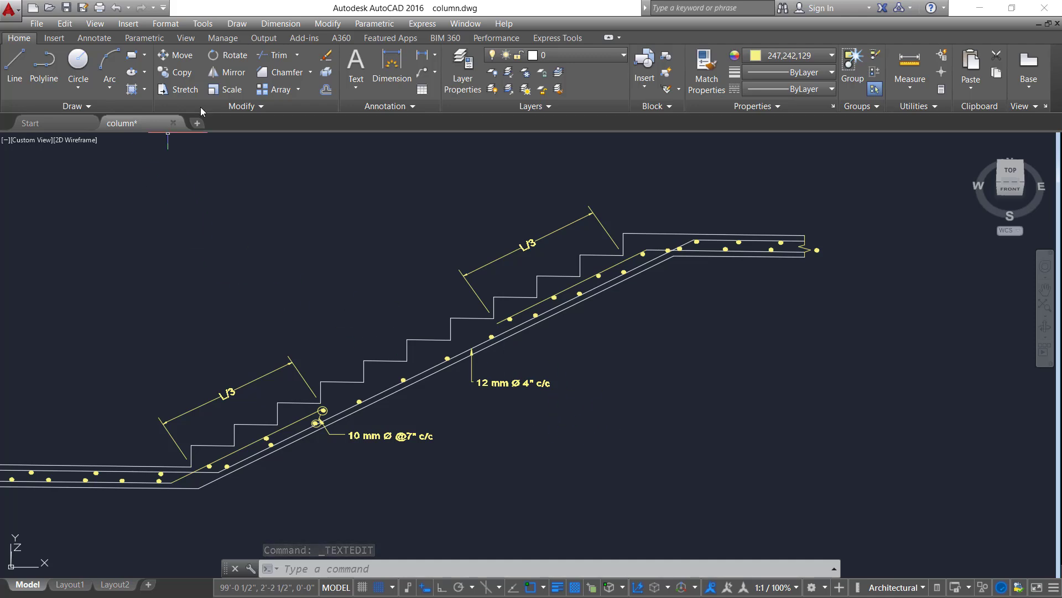
Dimension the riser height and tread width of one step in the middle of the flight
{"action": "left_click", "coordinate": [391, 66]}
{"action": "scroll", "coordinate": [393, 414], "scroll_direction": "up", "scroll_amount": 3}
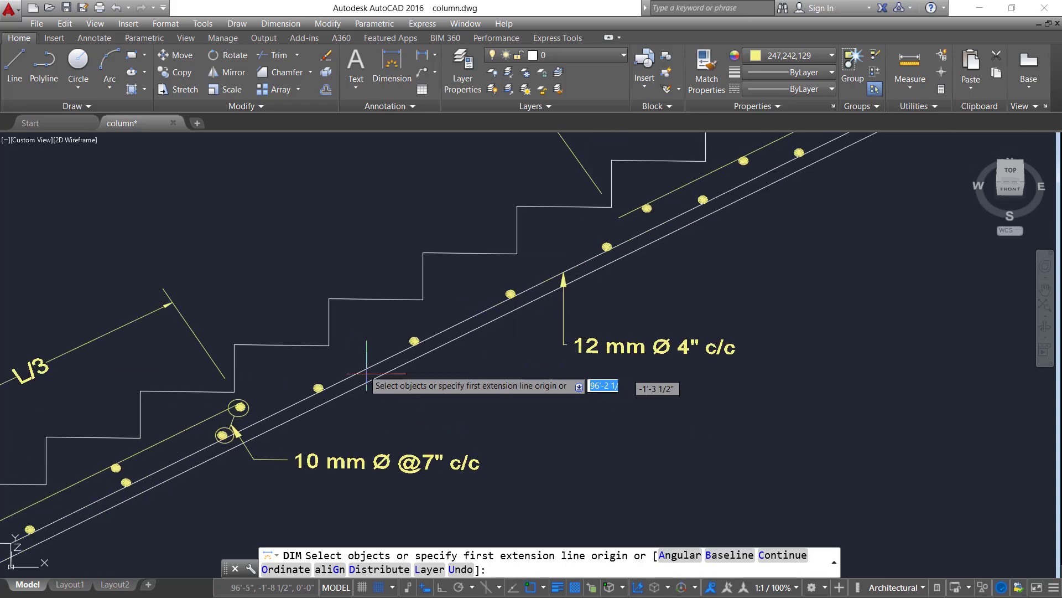
{"action": "left_click", "coordinate": [329, 299]}
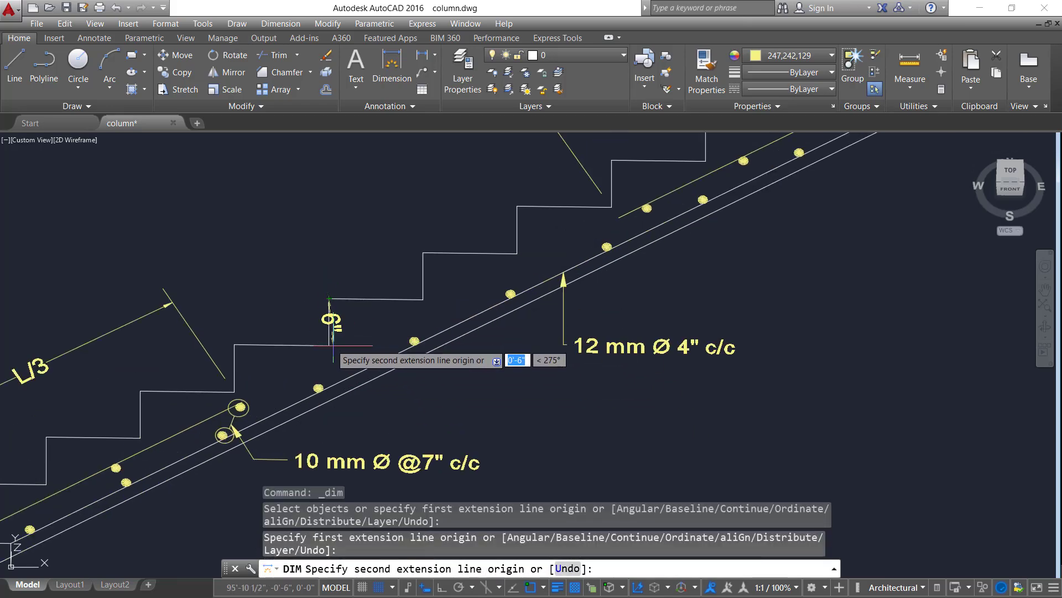
{"action": "left_click", "coordinate": [329, 344]}
{"action": "left_click", "coordinate": [309, 338]}
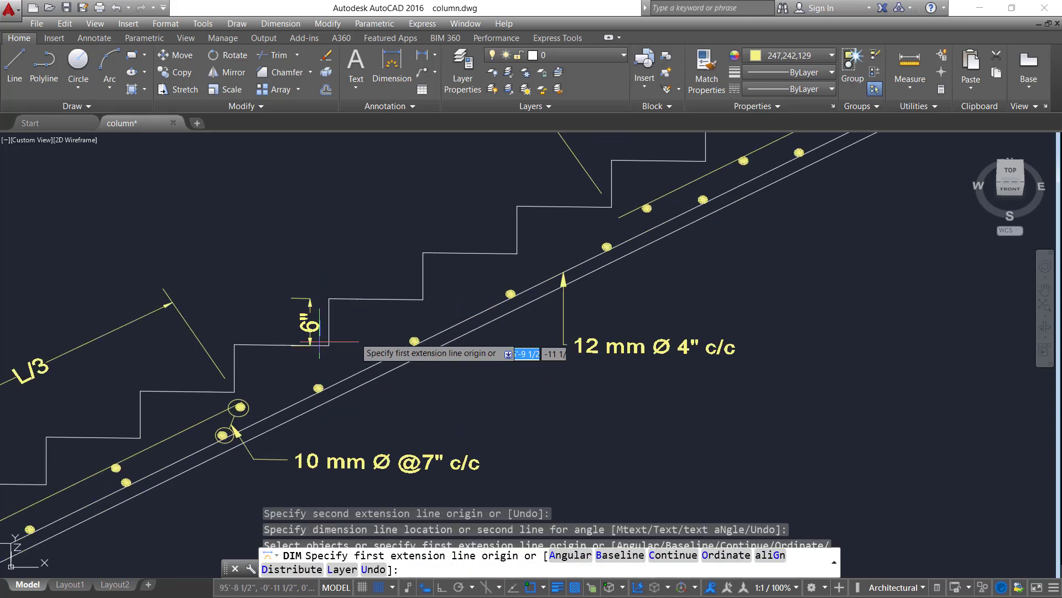
{"action": "left_click", "coordinate": [329, 299]}
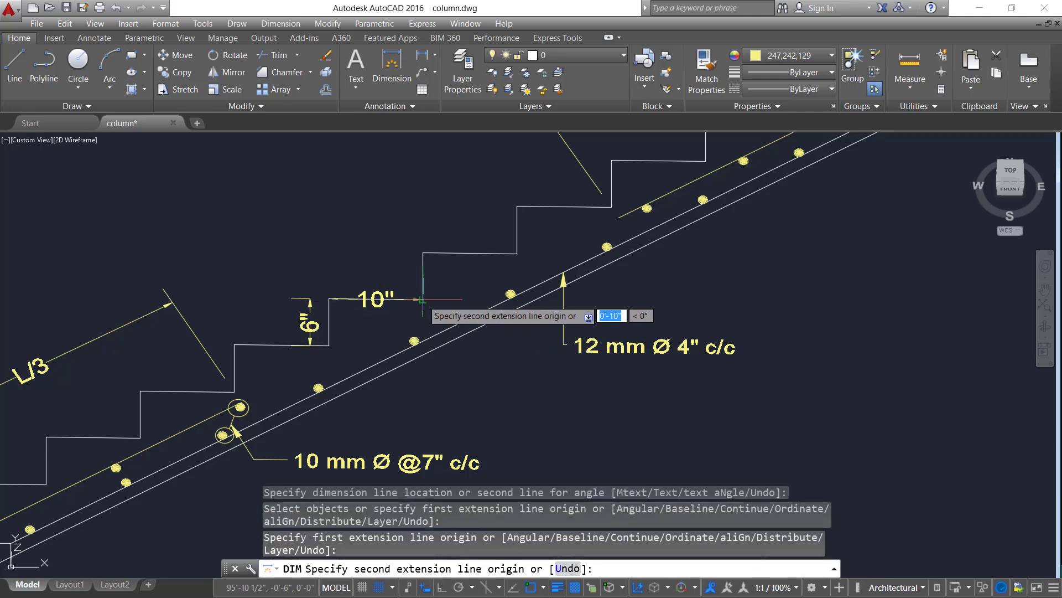
{"action": "left_click", "coordinate": [422, 299]}
{"action": "left_click", "coordinate": [418, 279]}
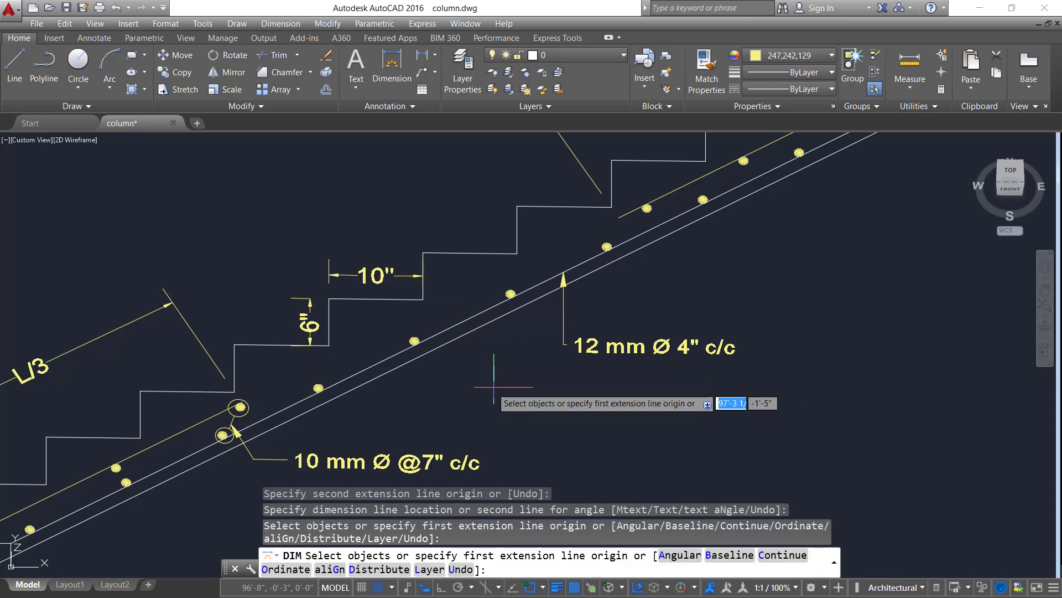
Dimension the waist slab's thickness from a mid-flight inner step corner perpendicular to the slab's sloping underside
{"action": "scroll", "coordinate": [454, 321], "scroll_direction": "up", "scroll_amount": 2}
{"action": "scroll", "coordinate": [441, 315], "scroll_direction": "up", "scroll_amount": 3}
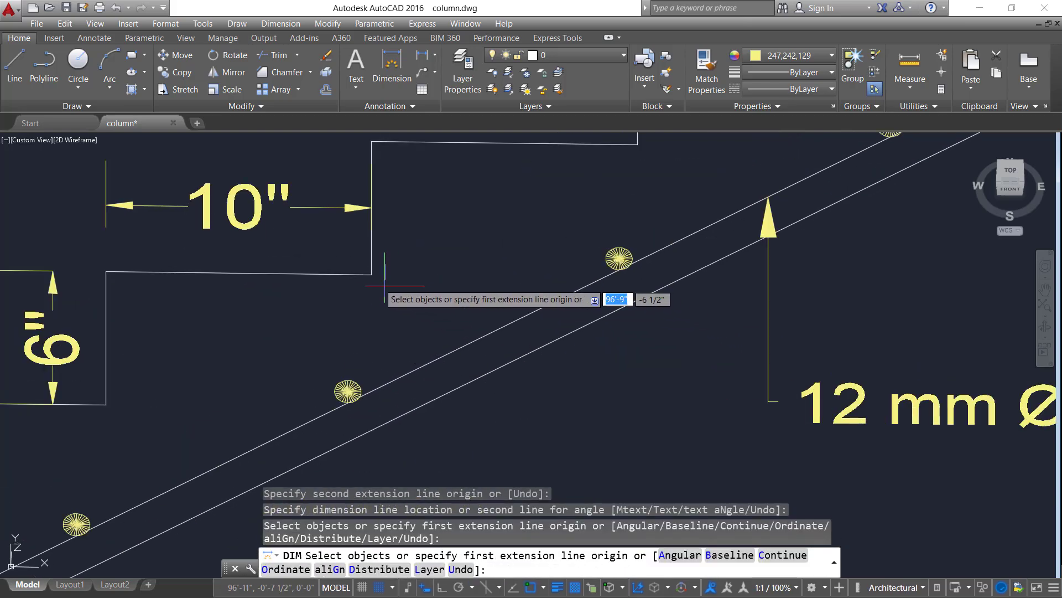
{"action": "left_click", "coordinate": [372, 275]}
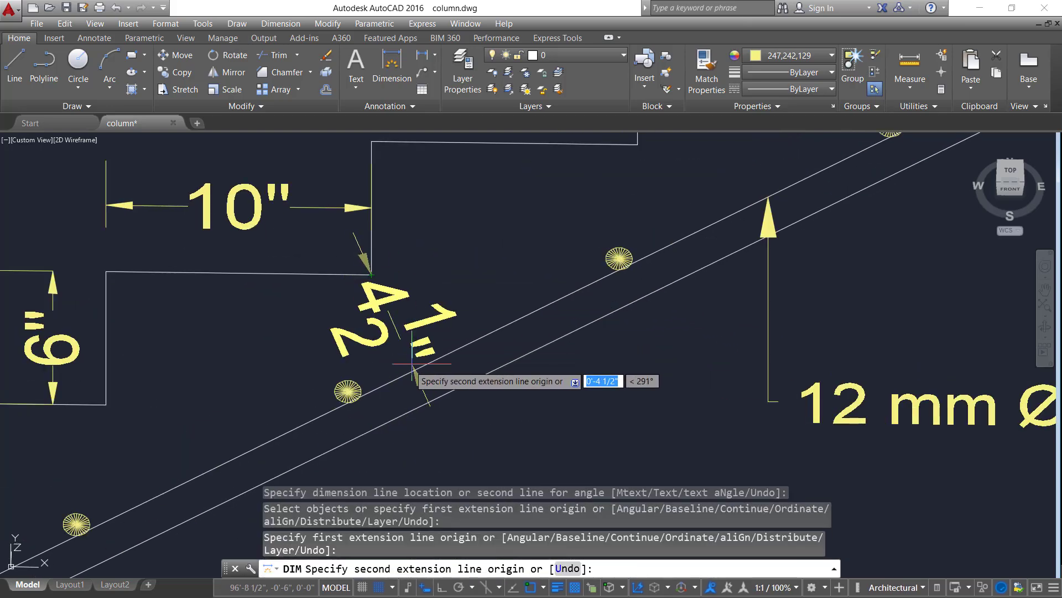
{"action": "left_click", "coordinate": [438, 397]}
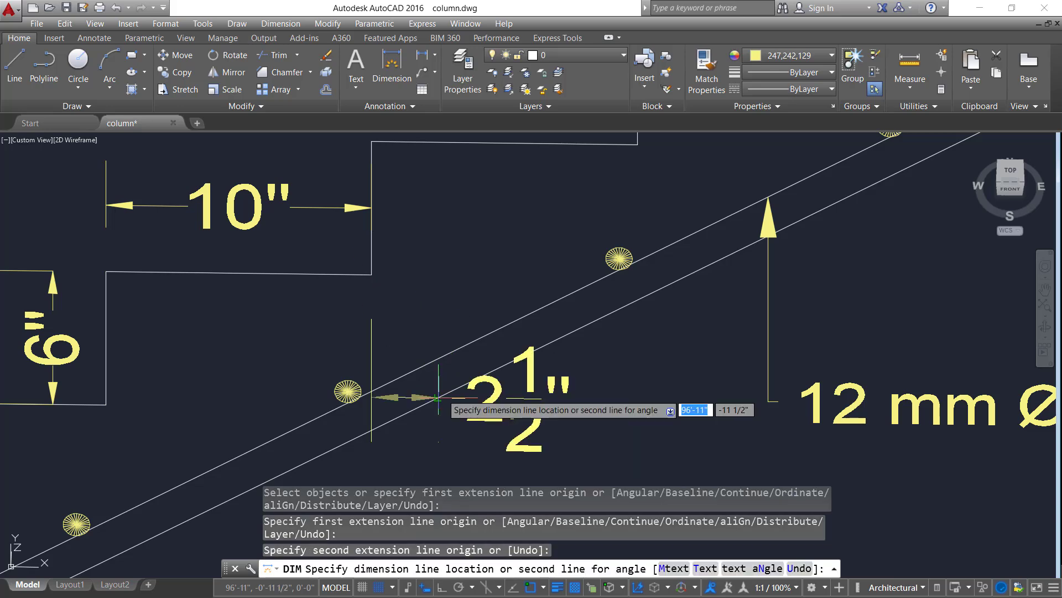
{"action": "left_click", "coordinate": [398, 330]}
{"action": "scroll", "coordinate": [607, 413], "scroll_direction": "down", "scroll_amount": 6}
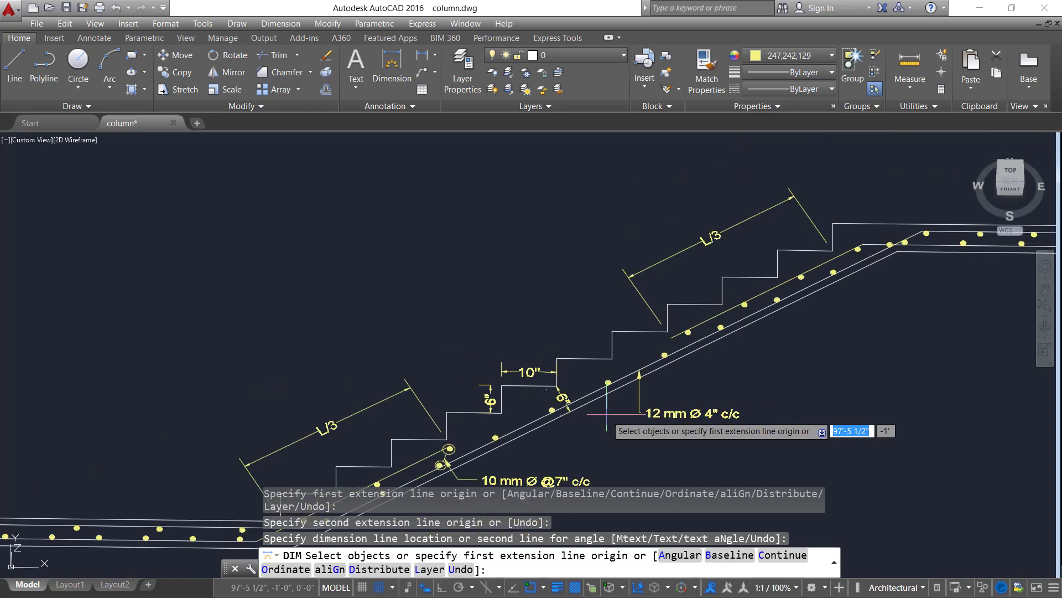
{"action": "middle_click_drag", "start_coordinate": [607, 413], "coordinate": [573, 313]}
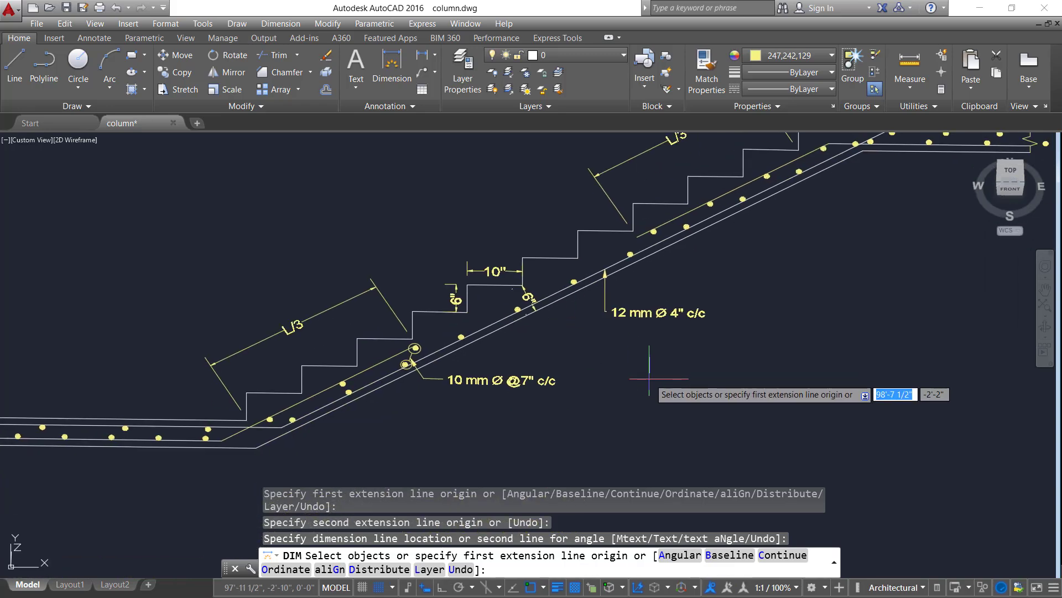
{"action": "key", "text": "Return"}
Add the multiline text title "Typical Flight Stair Section" below the staircase section
{"action": "middle_click_drag", "start_coordinate": [649, 384], "coordinate": [600, 406]}
{"action": "scroll", "coordinate": [644, 388], "scroll_direction": "down", "scroll_amount": 2}
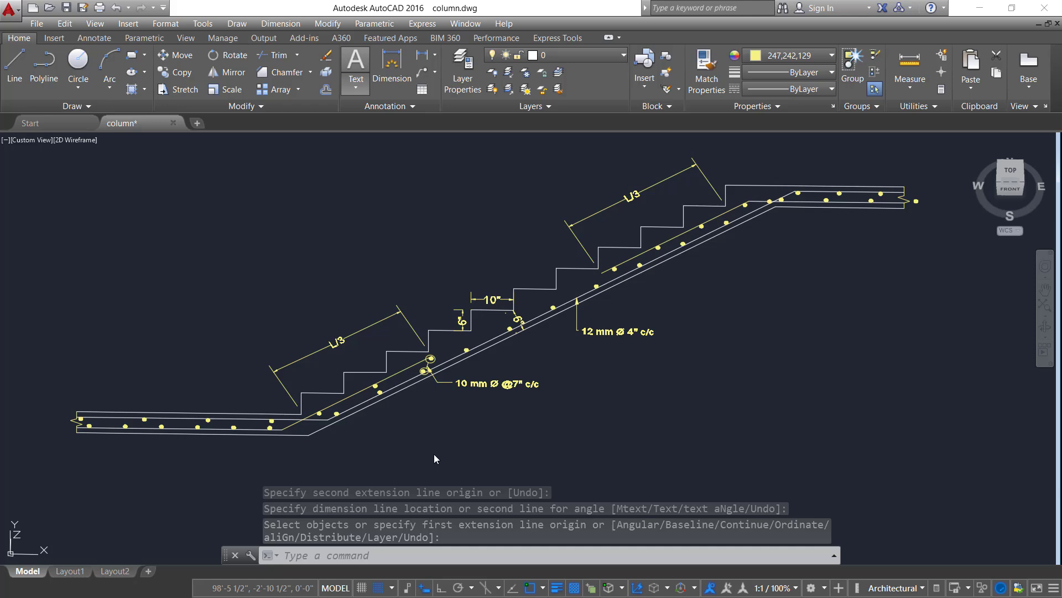
{"action": "left_click", "coordinate": [399, 473]}
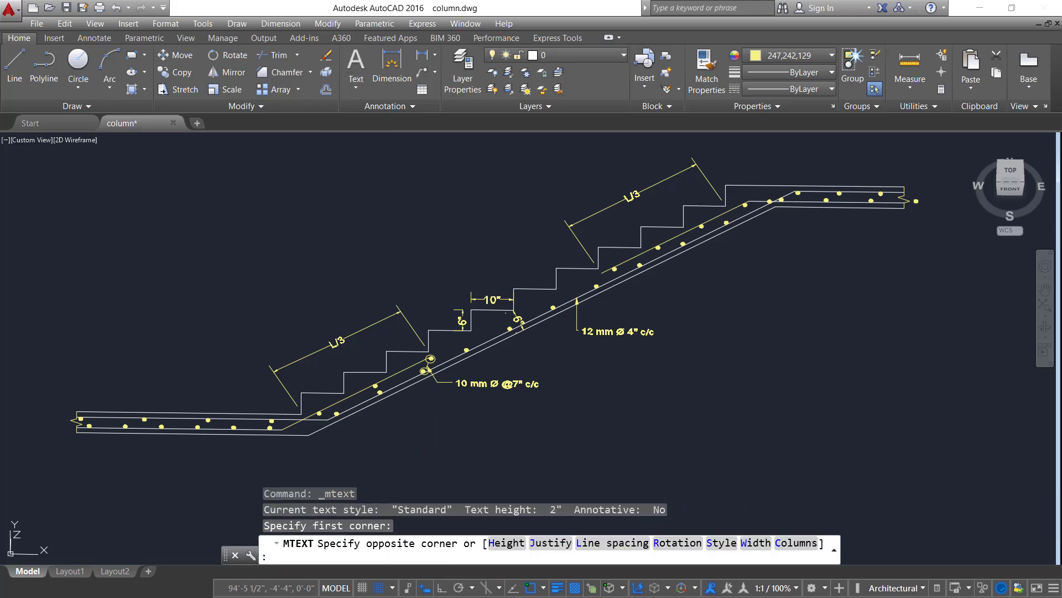
{"action": "left_click", "coordinate": [582, 483]}
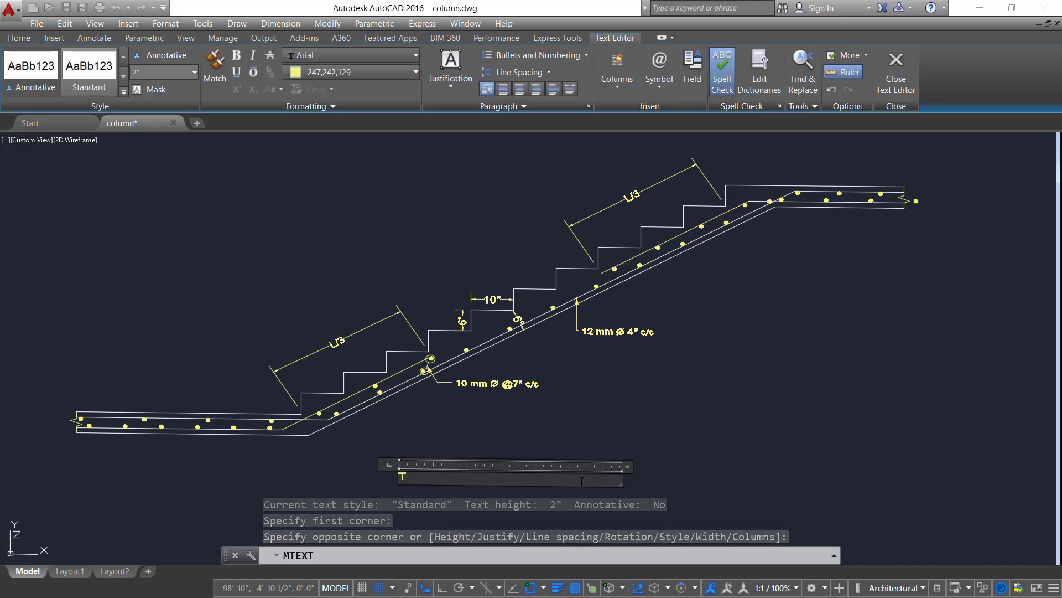
{"action": "type", "text": "Typical Flight Stair Section"}
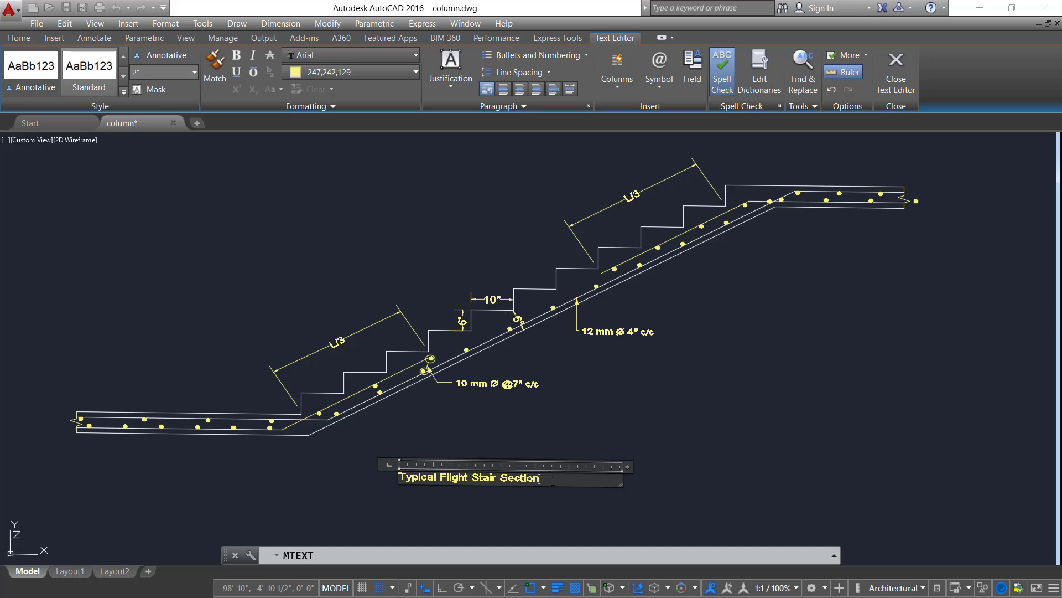
Set the title's text height to 4" and widen its text frame so the whole title fits on one line
{"action": "left_click_drag", "start_coordinate": [552, 480], "coordinate": [364, 473]}
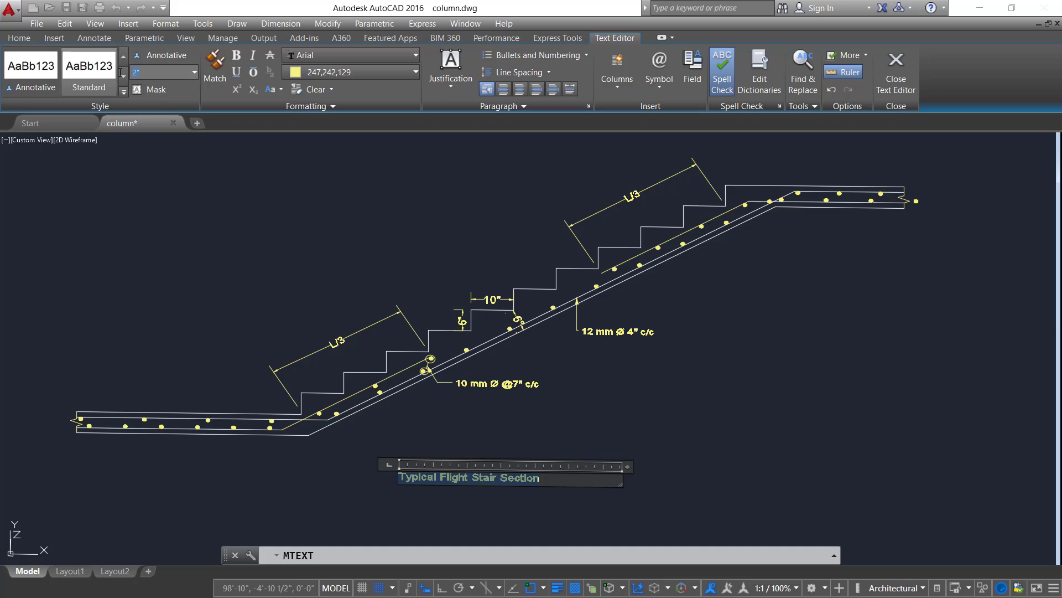
{"action": "key", "text": "Return"}
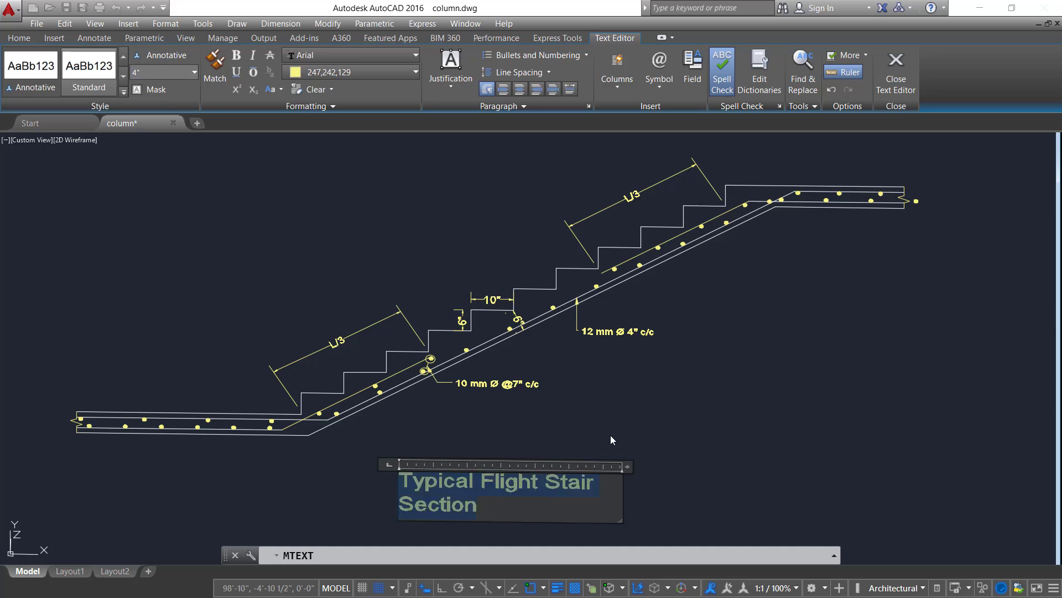
{"action": "left_click_drag", "start_coordinate": [620, 519], "coordinate": [635, 501]}
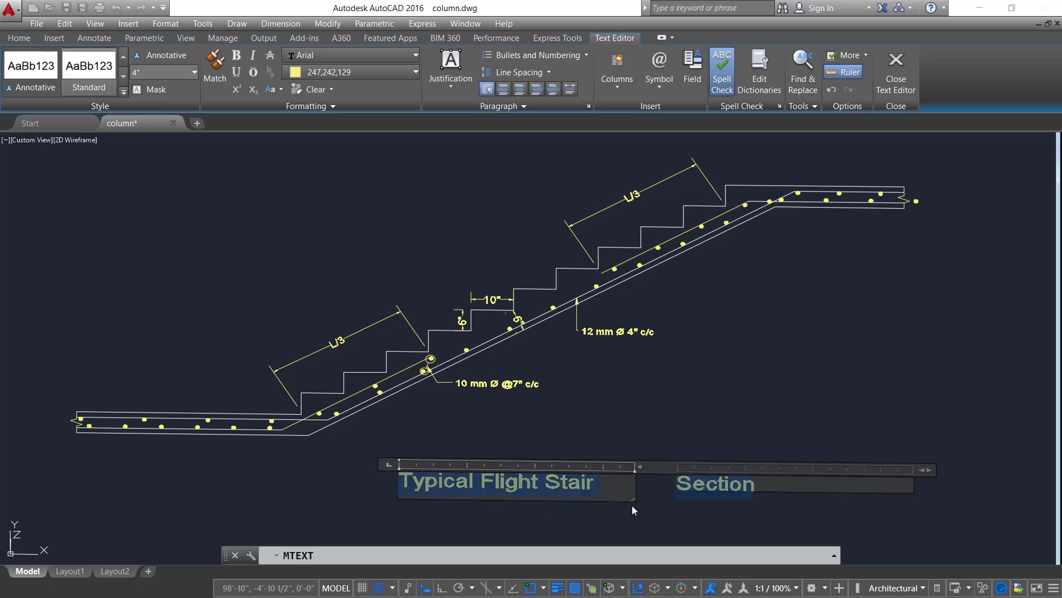
{"action": "left_click", "coordinate": [674, 427]}
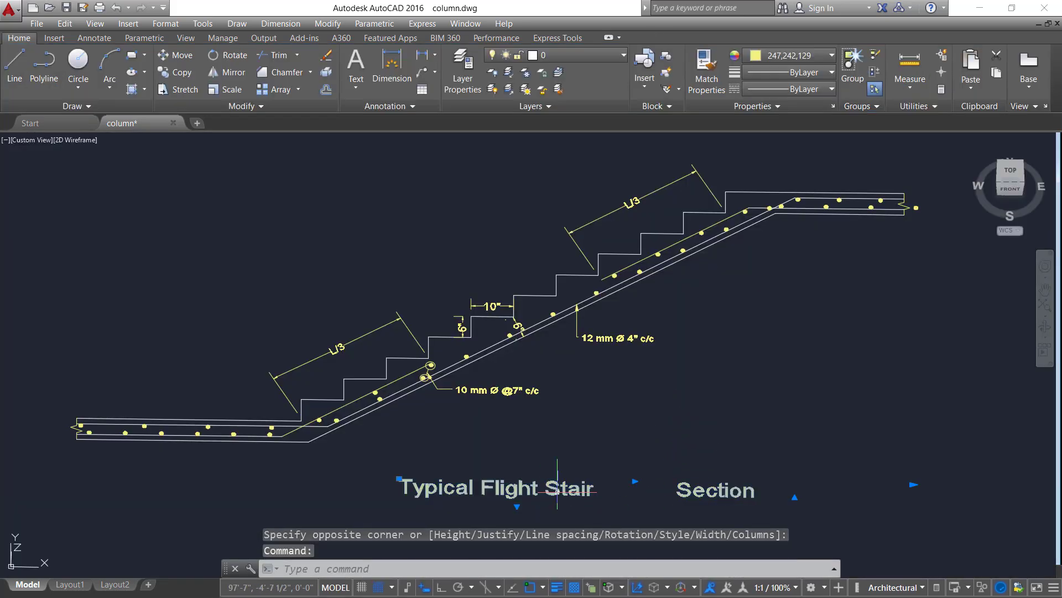
{"action": "double_click", "coordinate": [699, 483]}
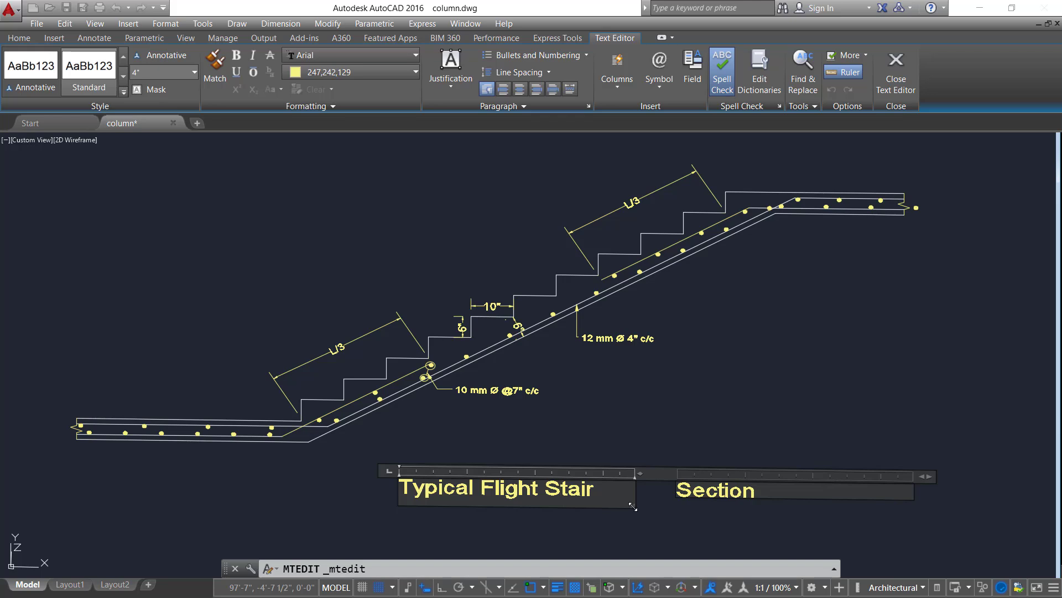
{"action": "left_click_drag", "start_coordinate": [633, 506], "coordinate": [724, 512]}
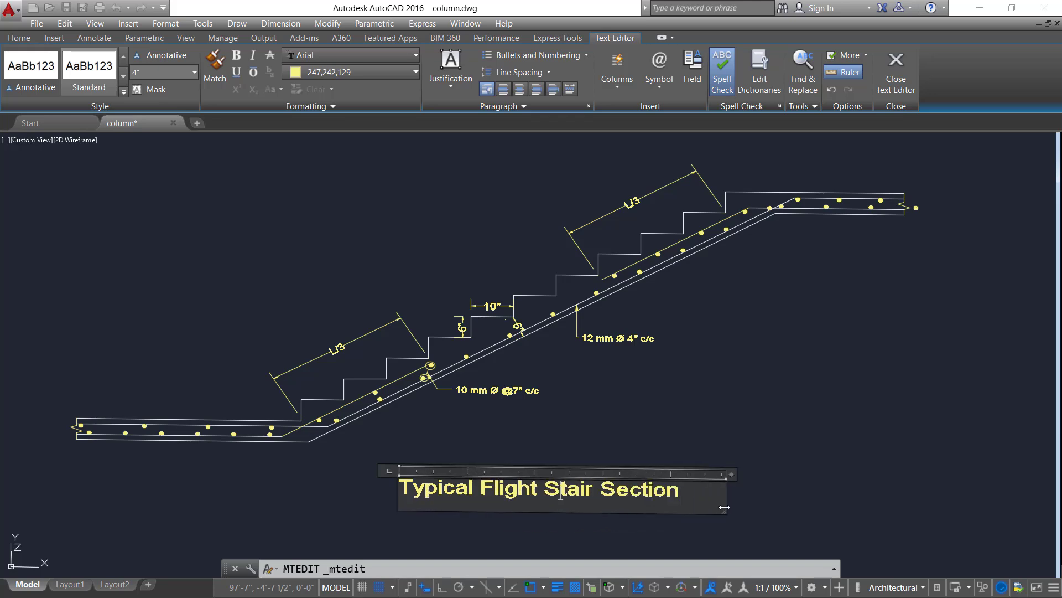
{"action": "left_click", "coordinate": [735, 426]}
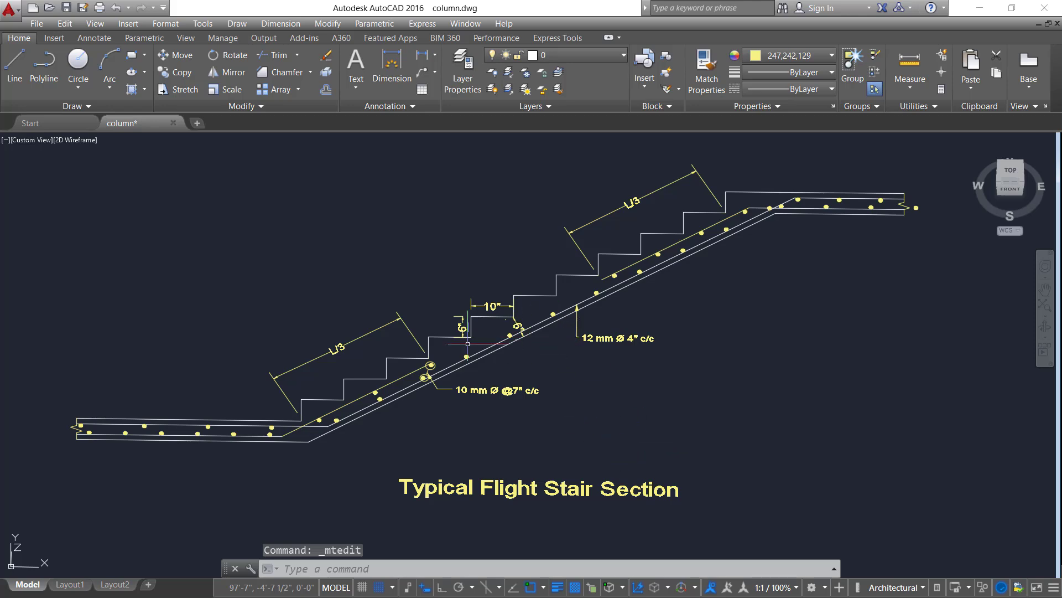
Set the lineweight of all main reinforcement bar lines in the flight and both landings to 0.30 mm
{"action": "left_click", "coordinate": [399, 382]}
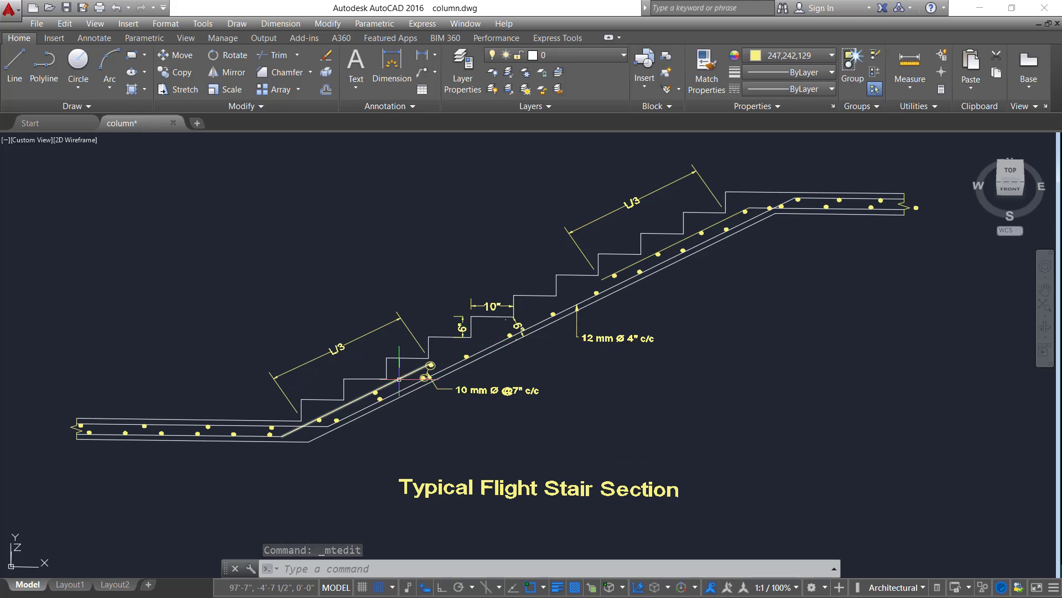
{"action": "left_click", "coordinate": [255, 424]}
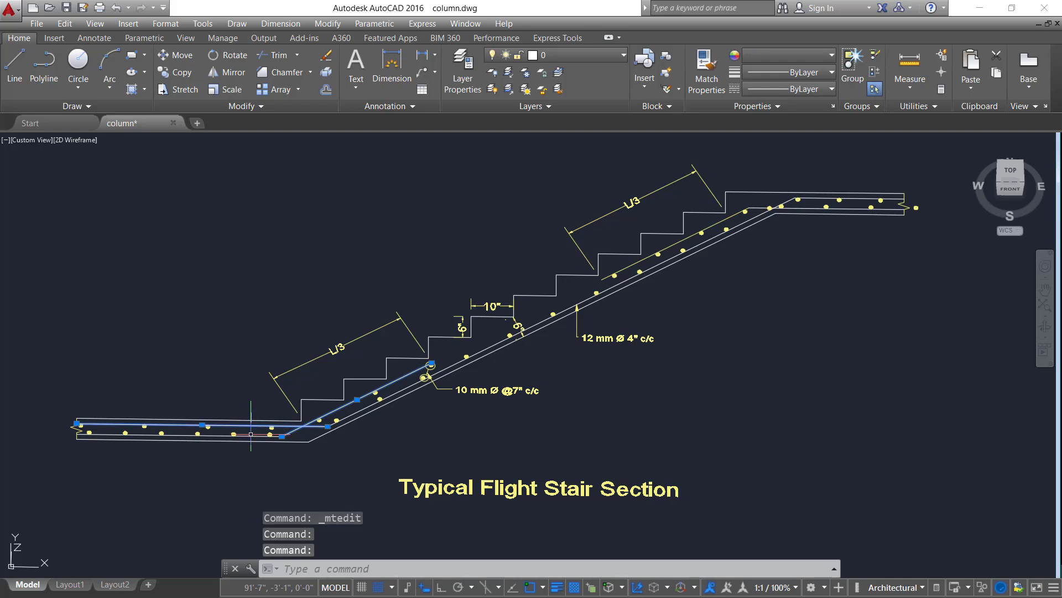
{"action": "left_click", "coordinate": [398, 390]}
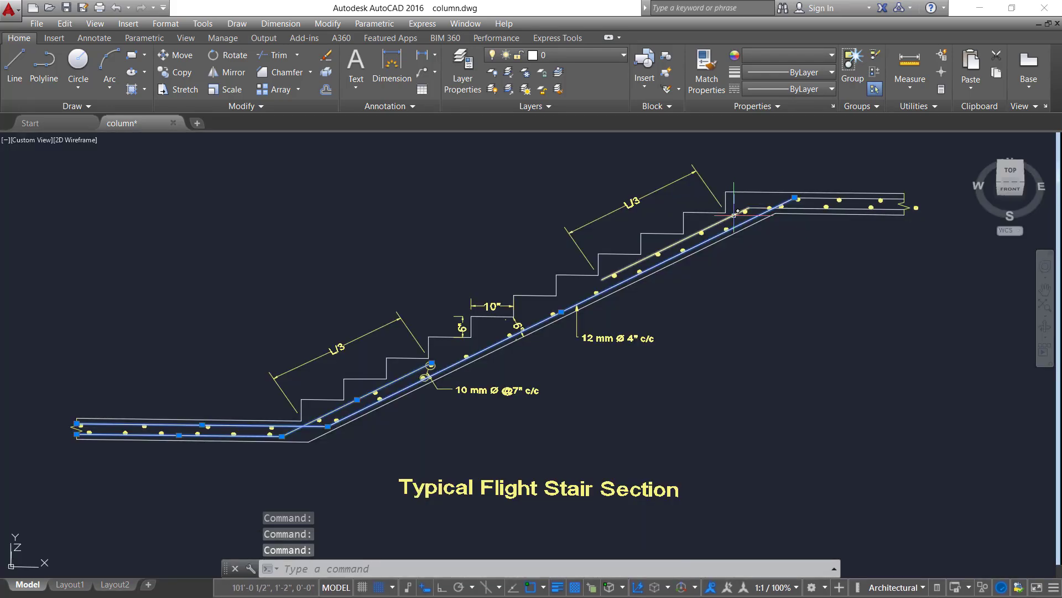
{"action": "left_click", "coordinate": [730, 217]}
{"action": "left_click", "coordinate": [808, 204]}
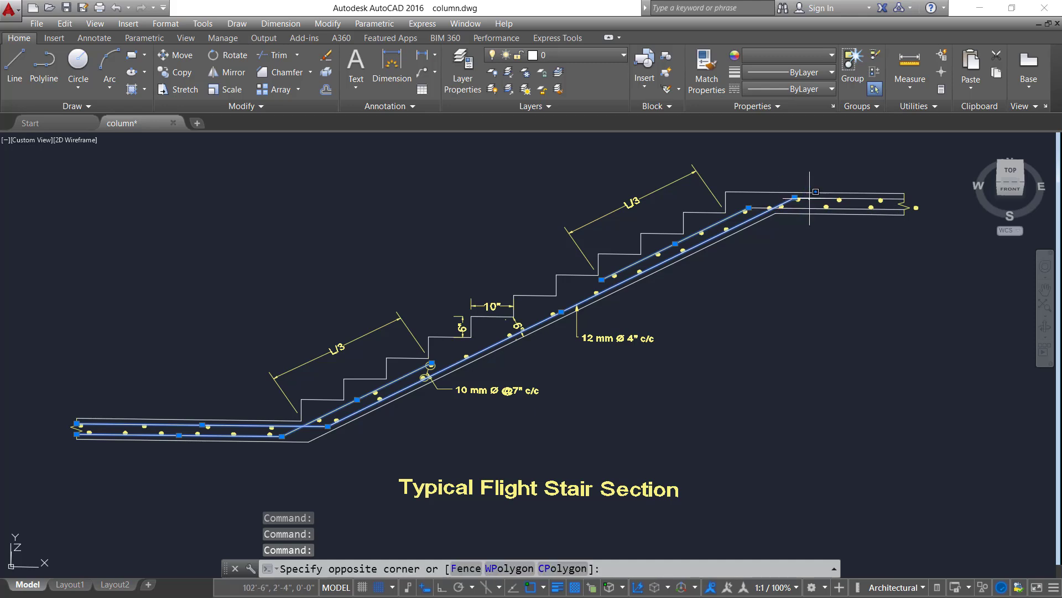
{"action": "left_click", "coordinate": [807, 209]}
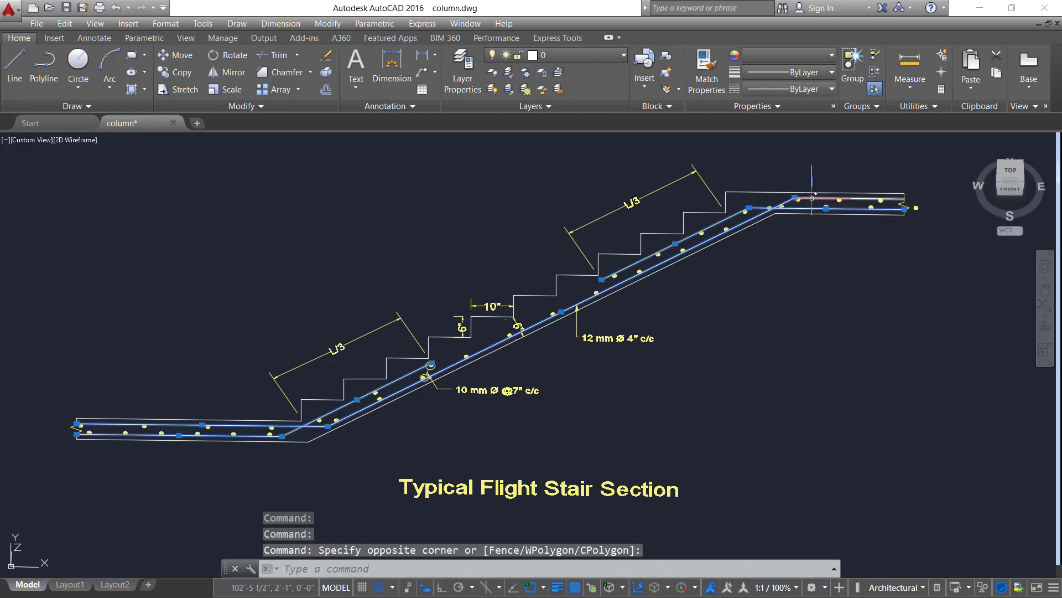
{"action": "left_click", "coordinate": [814, 197]}
{"action": "left_click", "coordinate": [772, 72]}
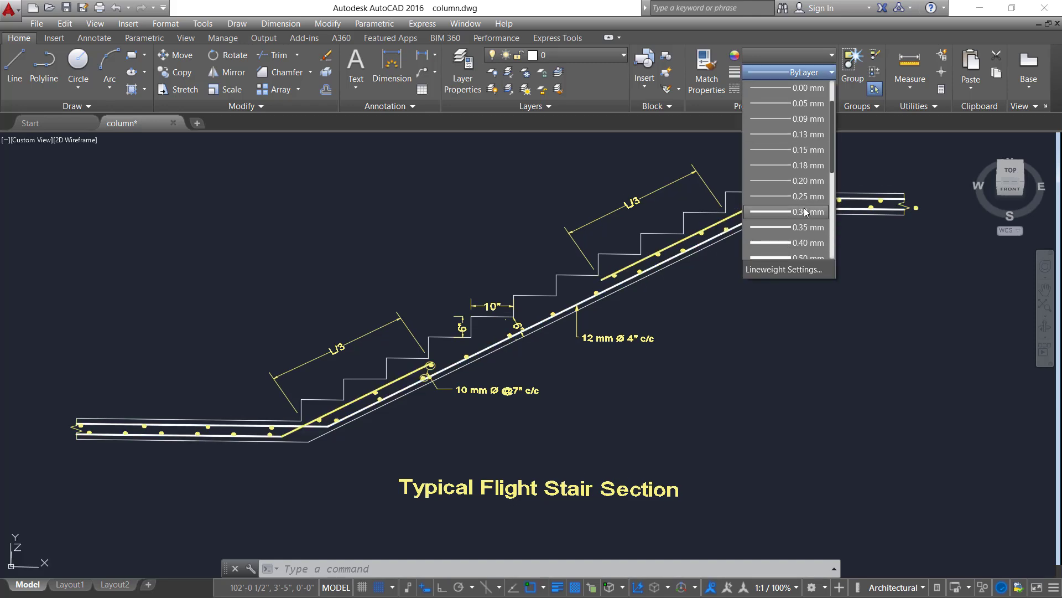
{"action": "left_click", "coordinate": [805, 212]}
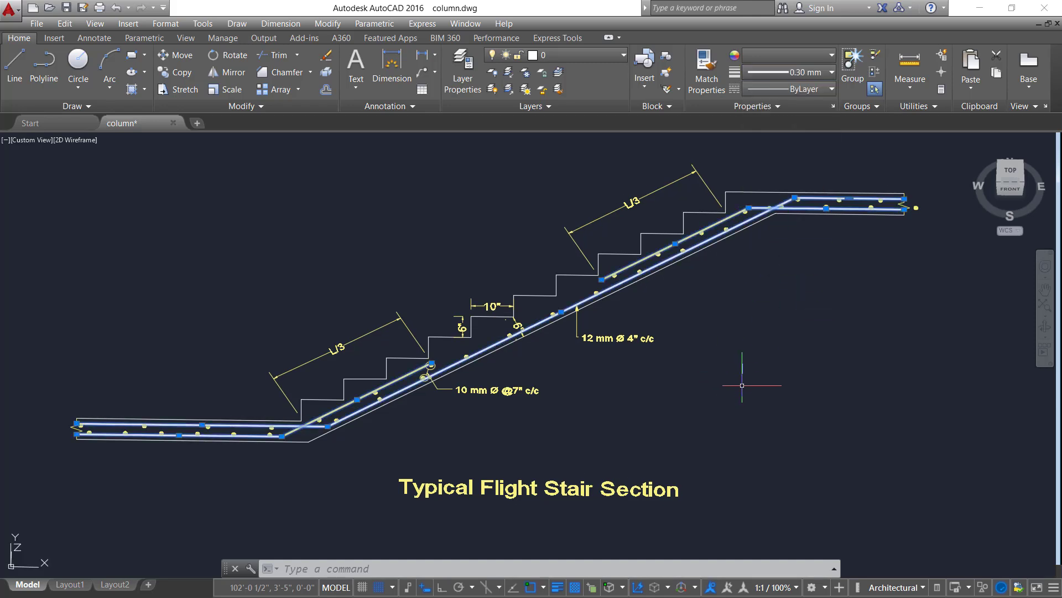
Colour the selected main reinforcement bar lines red (237,31,36) and clear the selection
{"action": "left_click", "coordinate": [789, 56]}
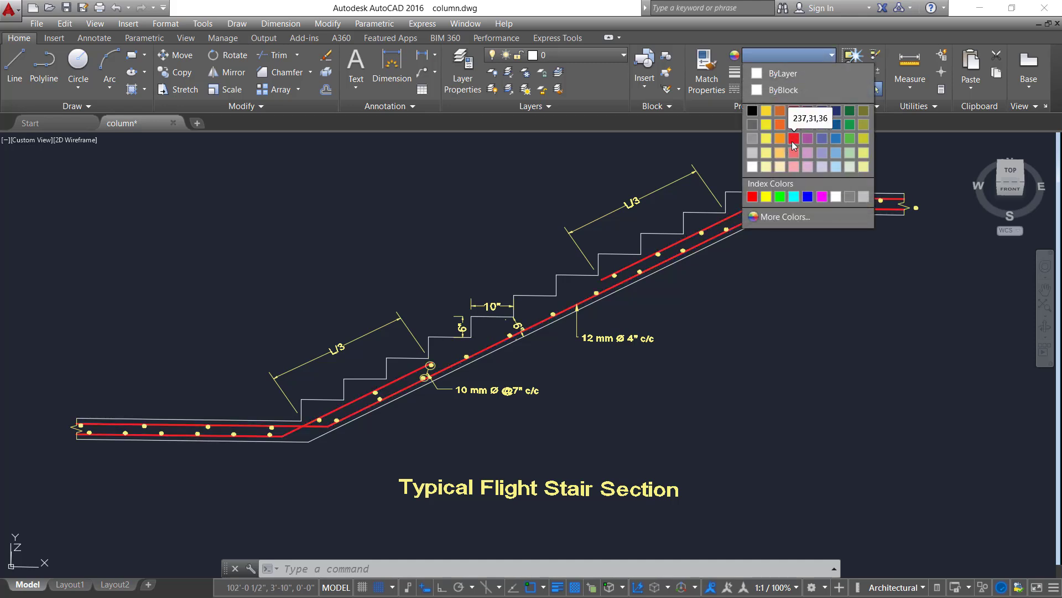
{"action": "left_click", "coordinate": [791, 141]}
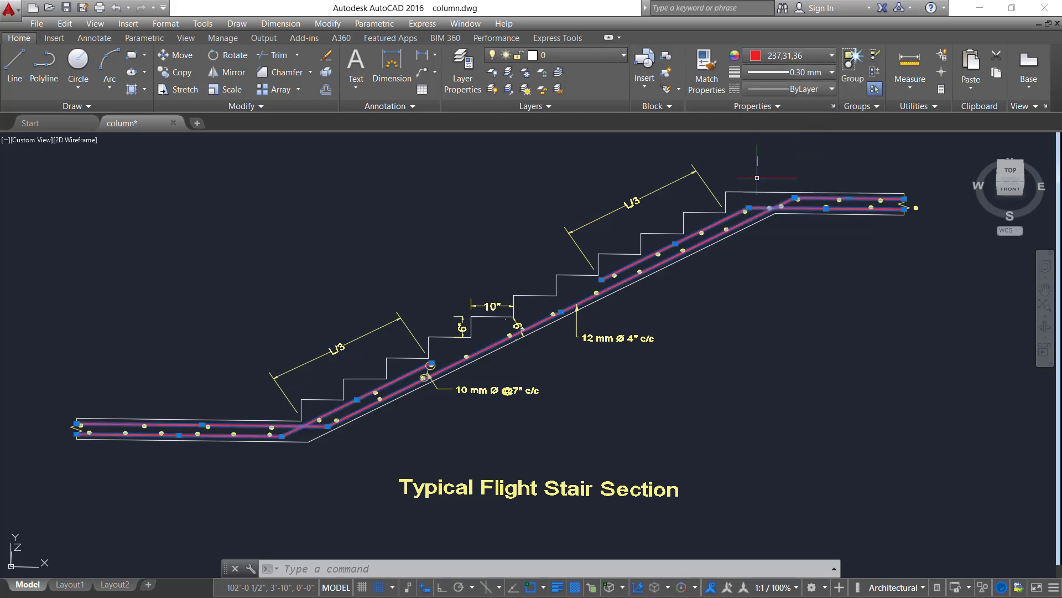
{"action": "key", "text": "Escape"}
Select the distribution bar dots in the lower landing and along the flight's lower top bar and full-length bottom bar
{"action": "scroll", "coordinate": [327, 410], "scroll_direction": "up", "scroll_amount": 3}
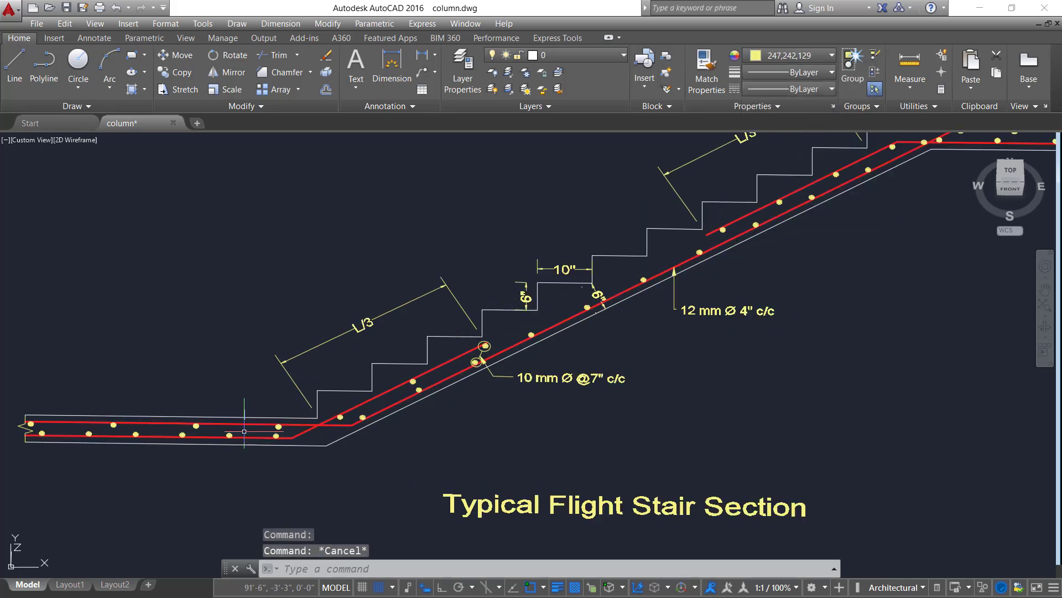
{"action": "scroll", "coordinate": [177, 429], "scroll_direction": "down", "scroll_amount": 3}
{"action": "left_click", "coordinate": [174, 436]}
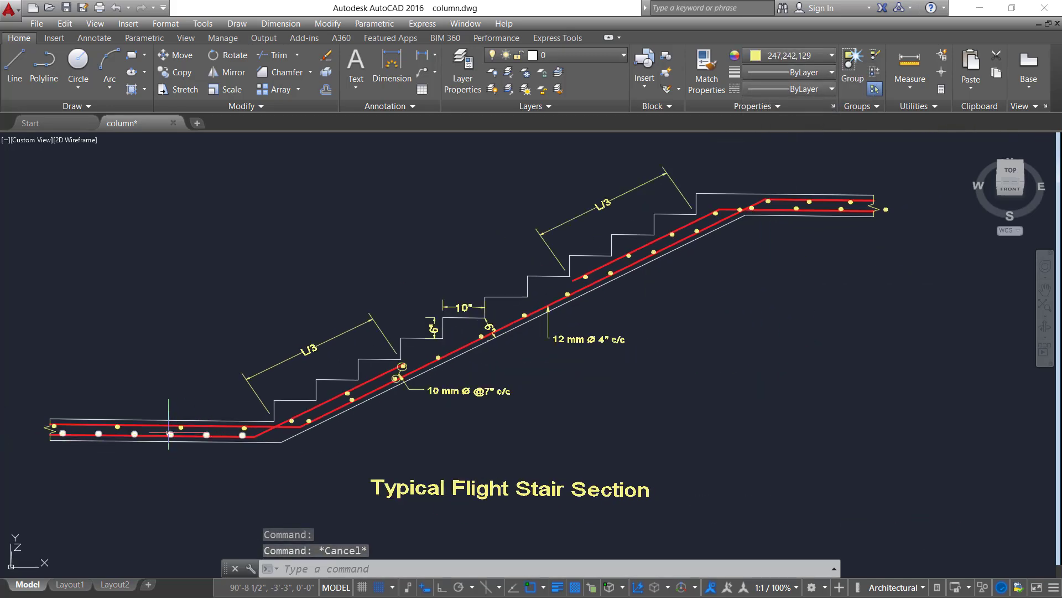
{"action": "scroll", "coordinate": [180, 437], "scroll_direction": "up", "scroll_amount": 4}
{"action": "key", "text": "Escape"}
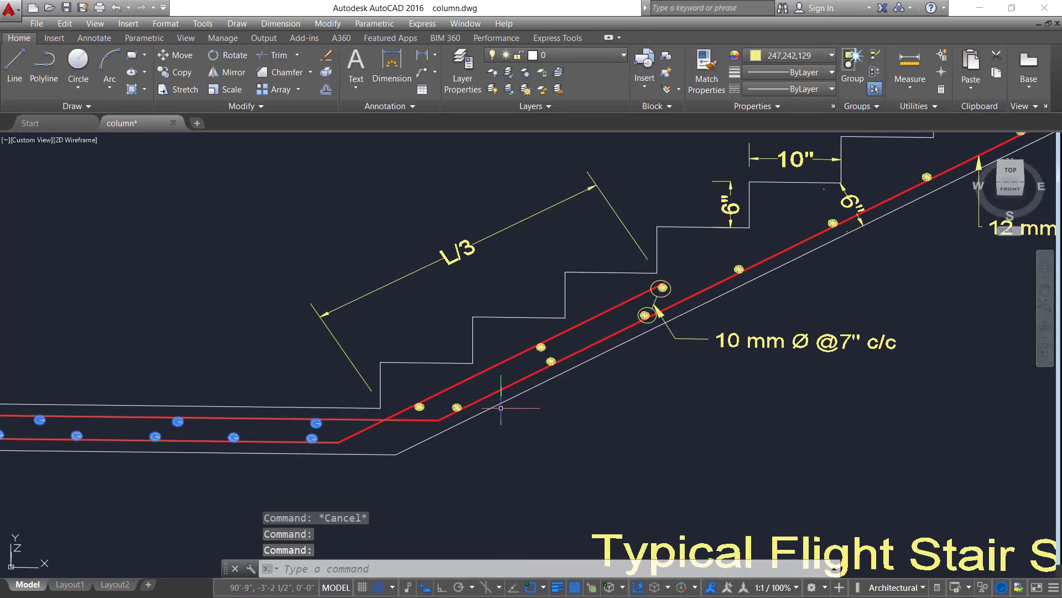
{"action": "left_click", "coordinate": [554, 340]}
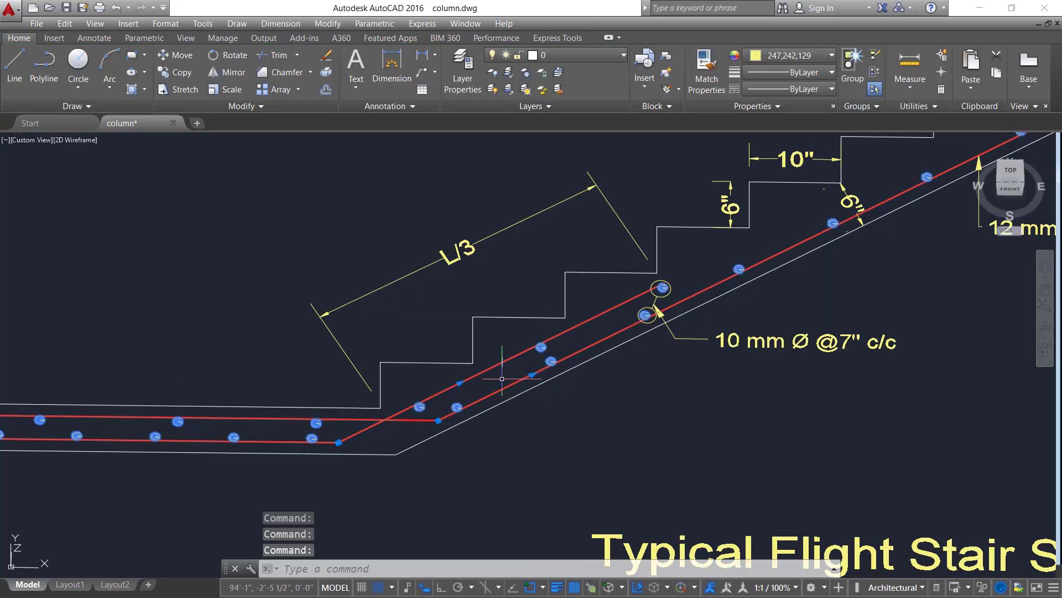
{"action": "scroll", "coordinate": [830, 234], "scroll_direction": "down", "scroll_amount": 2}
{"action": "scroll", "coordinate": [821, 259], "scroll_direction": "down", "scroll_amount": 2}
{"action": "mouse_move", "coordinate": [820, 261]}
{"action": "middle_mouse_down"}
{"action": "mouse_move", "coordinate": [451, 363]}
{"action": "mouse_move", "coordinate": [394, 369]}
{"action": "middle_mouse_up"}
{"action": "scroll", "coordinate": [678, 216], "scroll_direction": "up", "scroll_amount": 2}
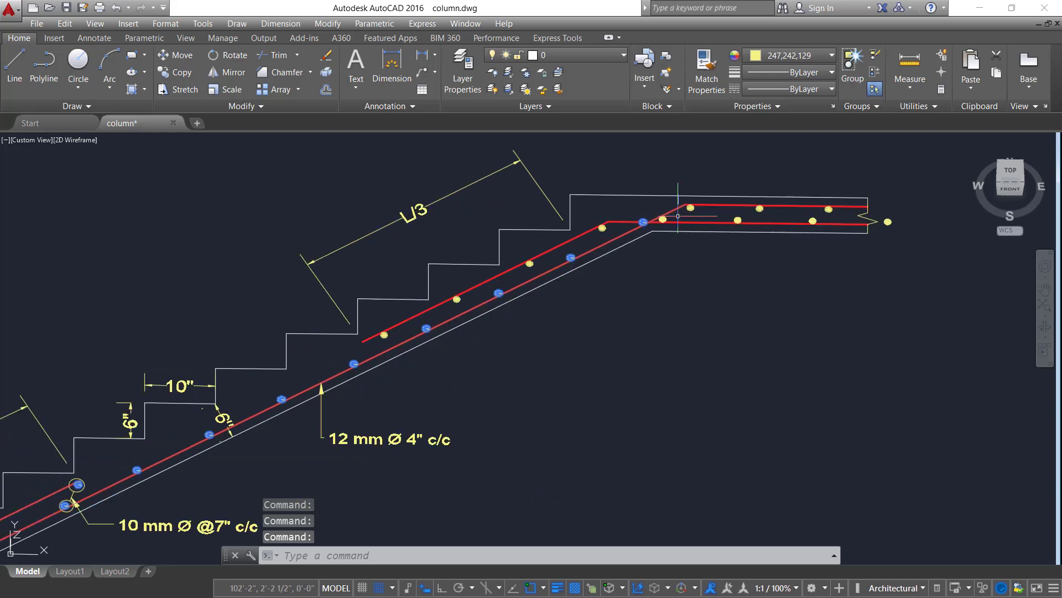